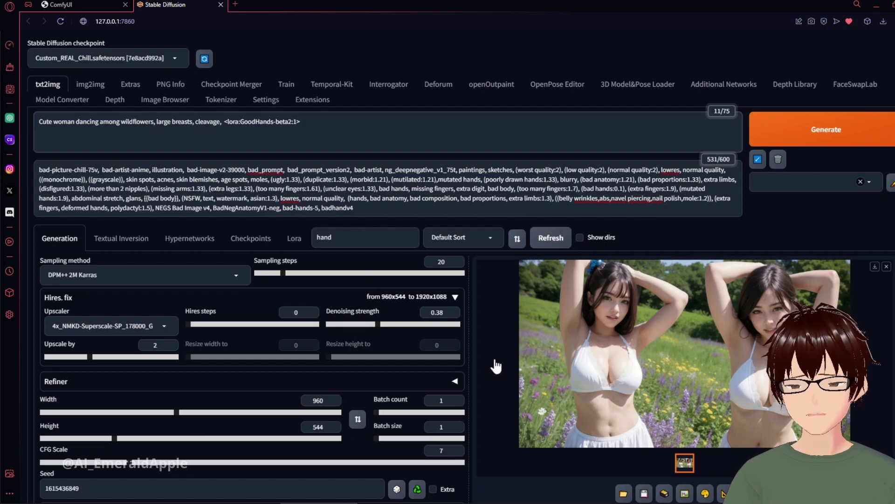
Step: Review the text-to-image generation settings, including the UmiAI and ADetailer sections
scroll(512, 372, "down", 1)
scroll(513, 372, "down", 7)
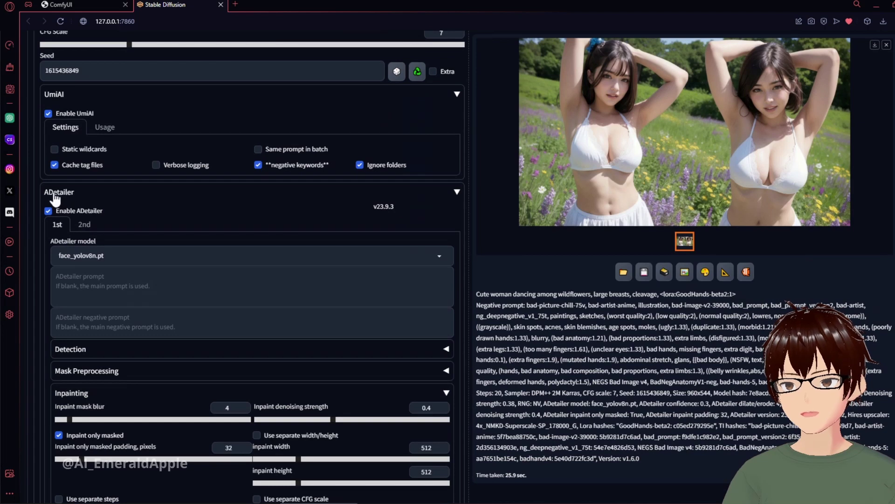
scroll(512, 371, "up", 8)
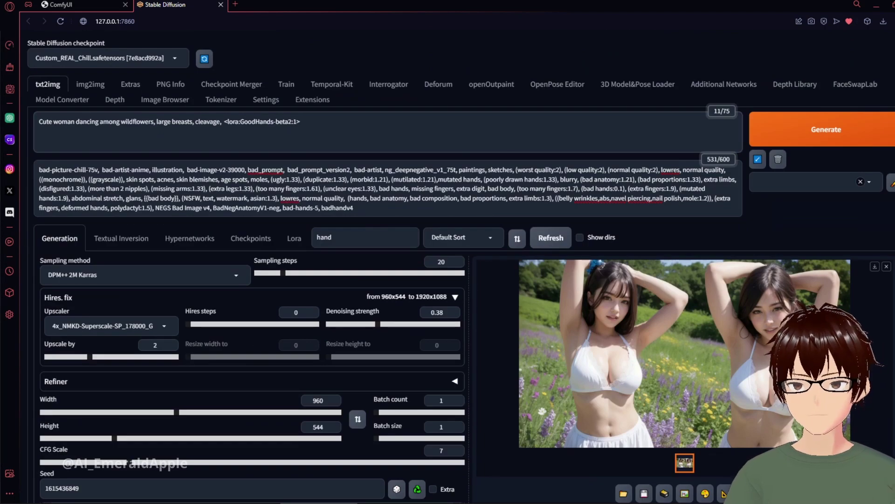
Step: Open the image-to-image page and expand its Tiled Diffusion and Tiled VAE sections to view their options
left_click(90, 84)
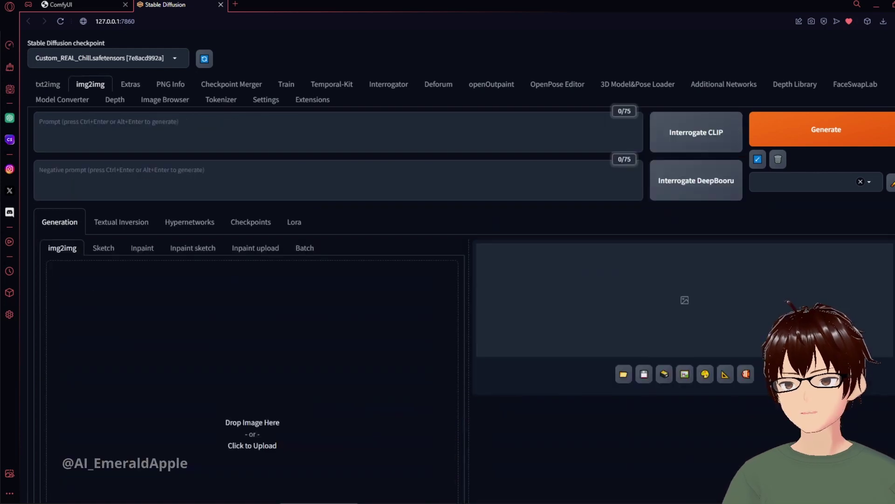
scroll(616, 299, "down", 11)
scroll(130, 270, "down", 3)
left_click(122, 277)
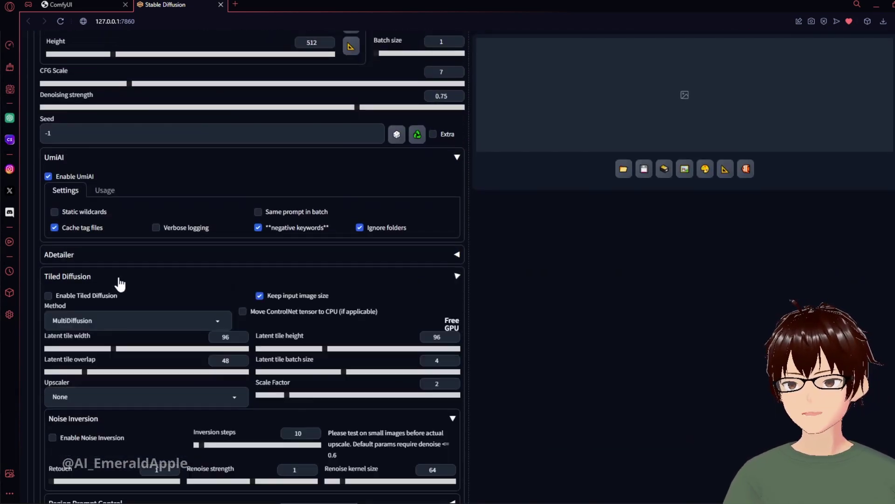
scroll(252, 261, "down", 5)
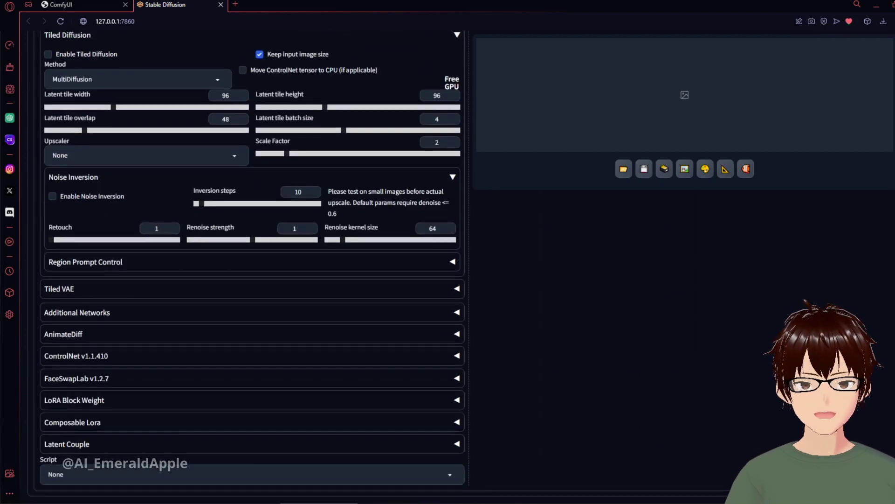
left_click(72, 292)
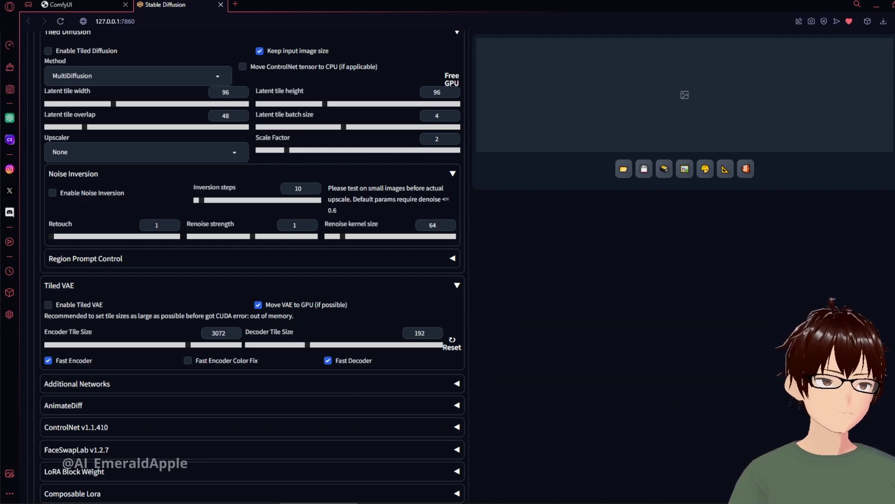
scroll(252, 266, "up", 20)
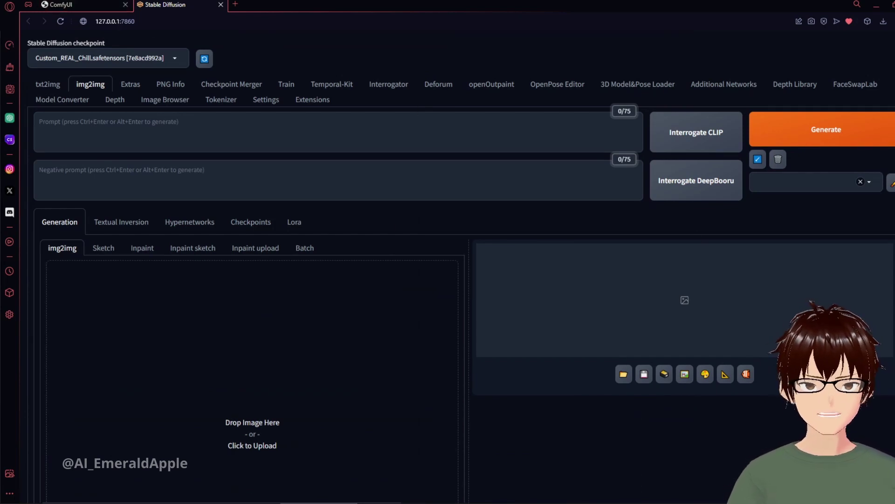
scroll(252, 266, "down", 3)
scroll(252, 266, "up", 3)
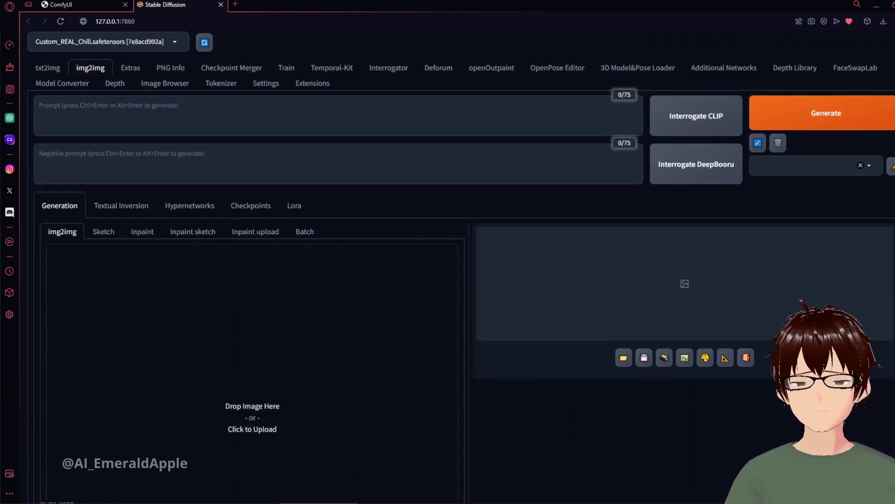
scroll(252, 265, "down", 15)
scroll(251, 266, "up", 10)
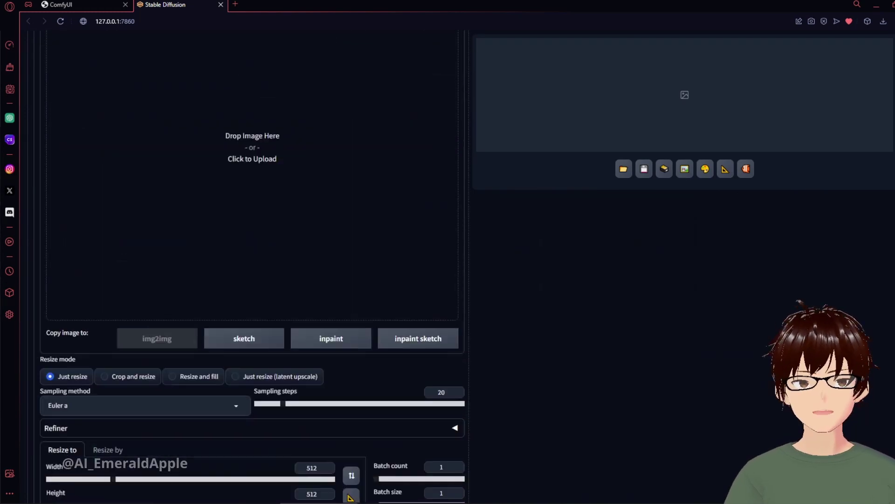
scroll(252, 265, "up", 8)
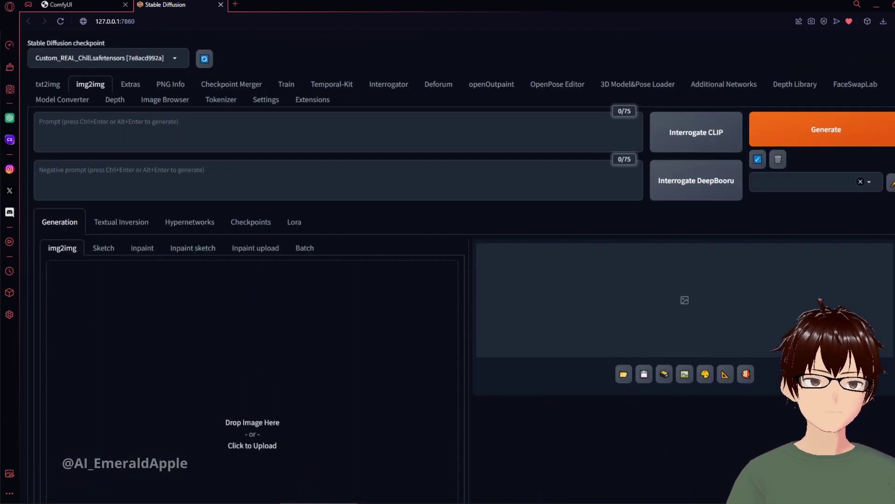
Step: Open the list of installed extensions and look through its entries
left_click(310, 101)
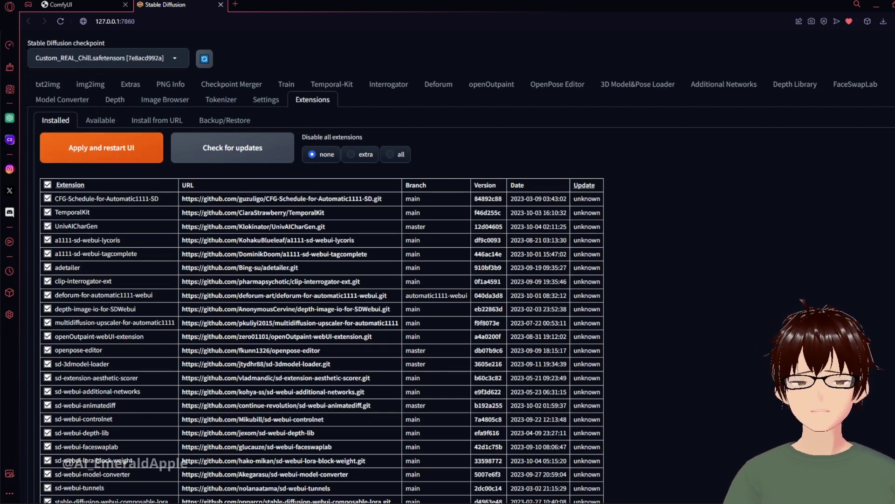
scroll(322, 280, "down", 1)
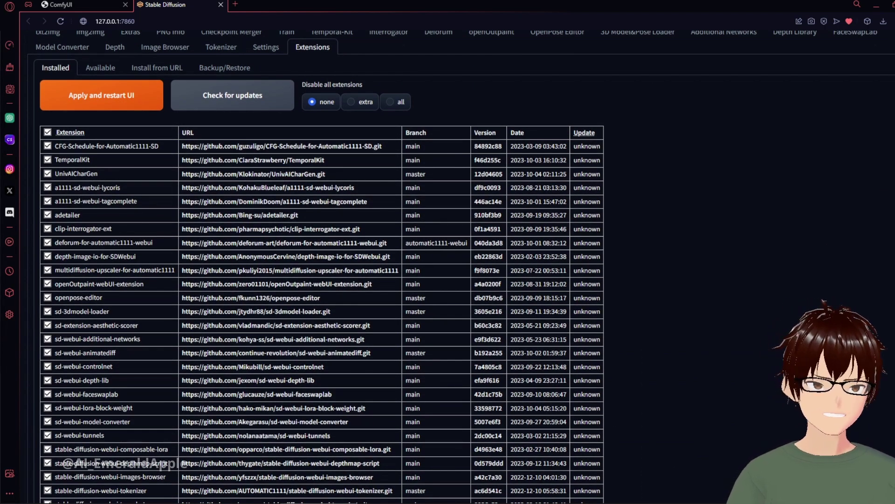
scroll(55, 29, "up", 1)
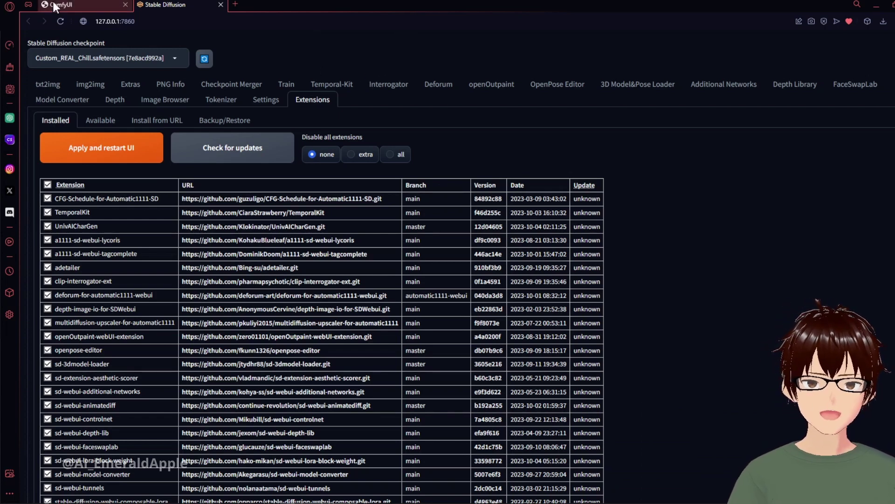
Step: Switch to the ComfyUI workflow and examine the BASE group's checkpoint, LoRA, prompt, SDXL encode, latent size and sampler nodes
left_click(68, 6)
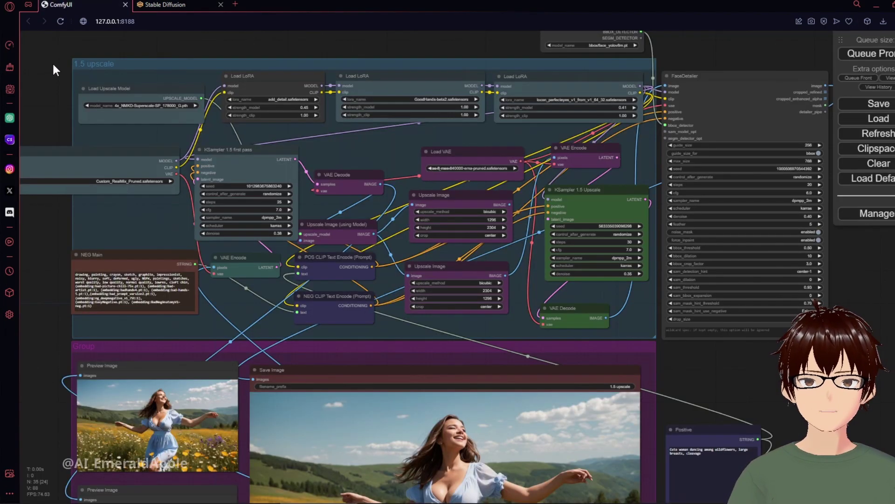
left_click_drag(61, 93, 206, 125)
left_click_drag(183, 390, 120, 37)
left_click_drag(119, 365, 124, 252)
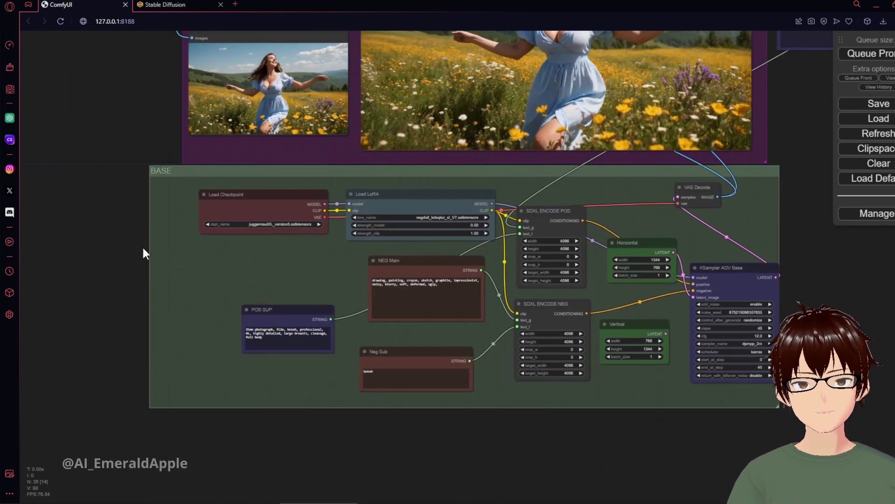
scroll(309, 213, "up", 10)
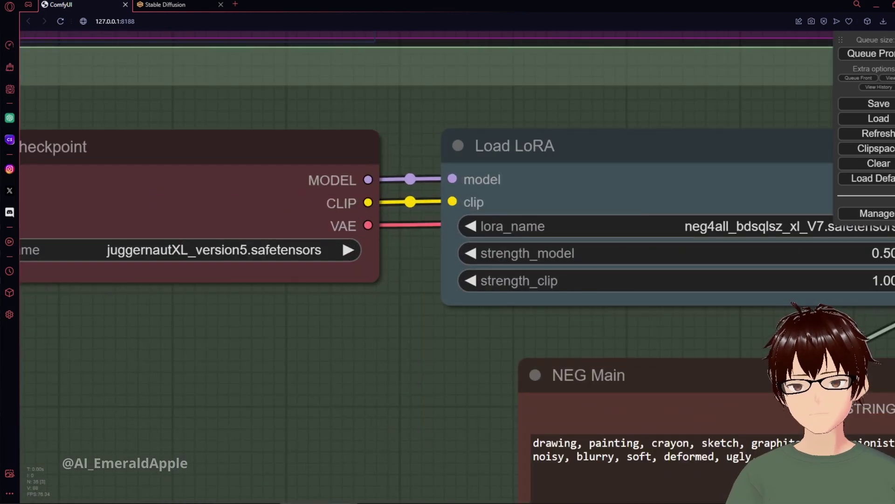
scroll(430, 349, "down", 4)
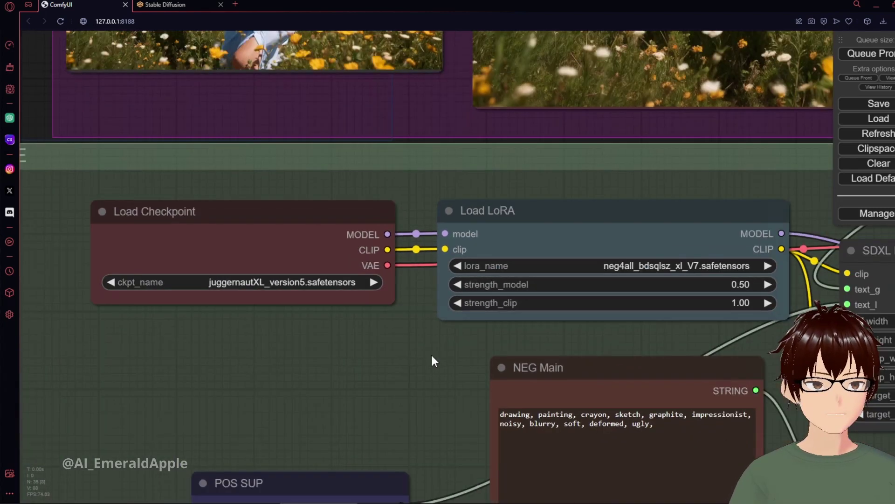
left_click_drag(593, 163, 422, 113)
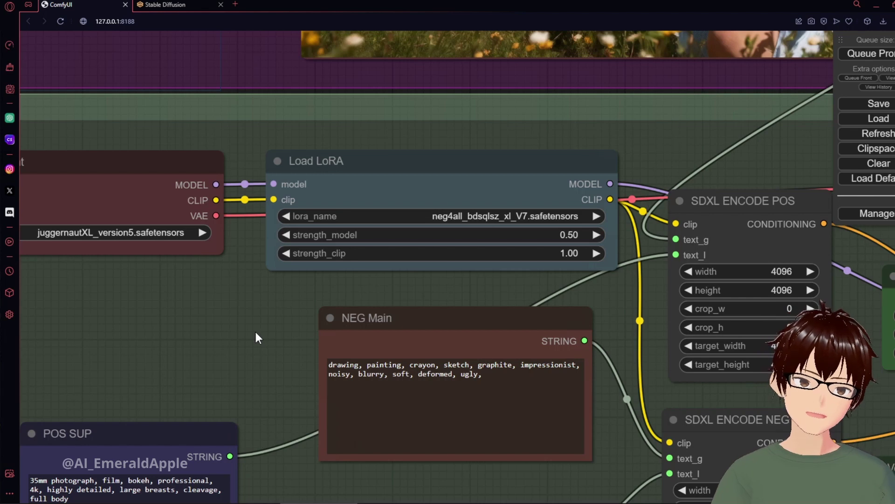
left_click_drag(107, 329, 382, 323)
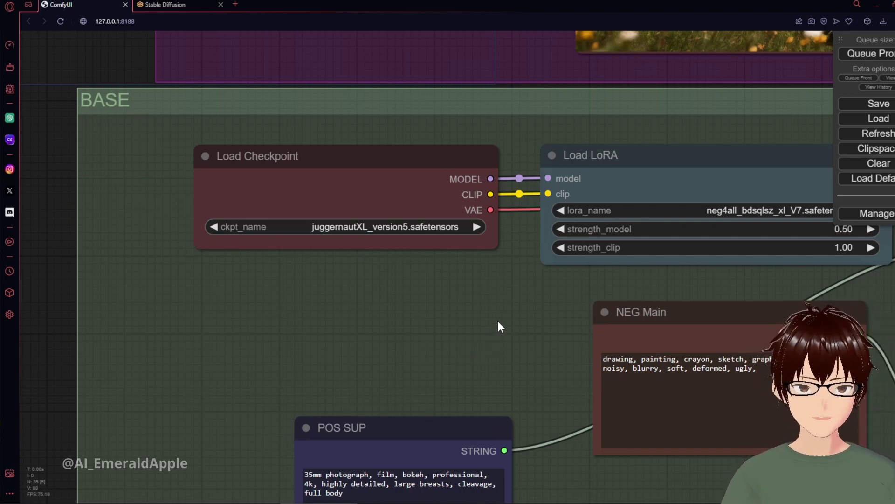
left_click_drag(394, 307, 179, 247)
left_click_drag(456, 320, 256, 308)
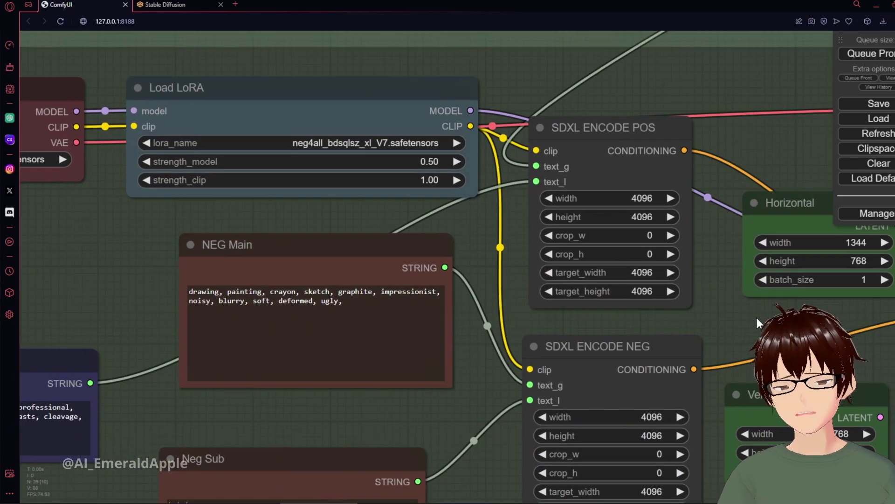
left_click_drag(741, 323, 437, 252)
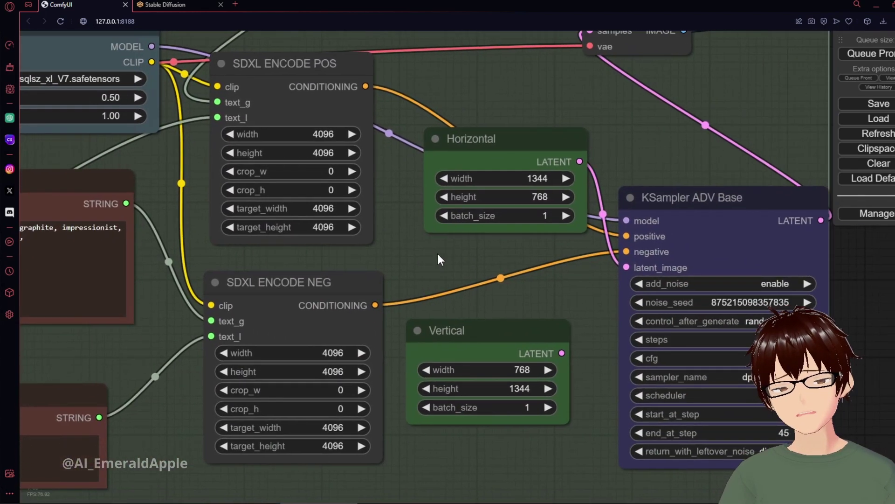
Step: Reposition the KSampler ADV Base, Horizontal and Vertical nodes slightly within the BASE group
left_click_drag(723, 197, 693, 198)
left_click_drag(490, 138, 467, 131)
left_click_drag(476, 330, 463, 320)
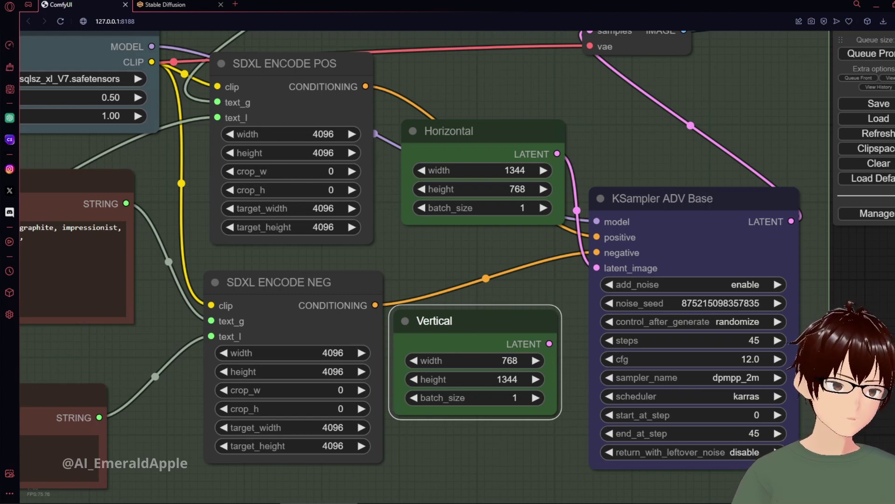
left_click_drag(461, 321, 479, 320)
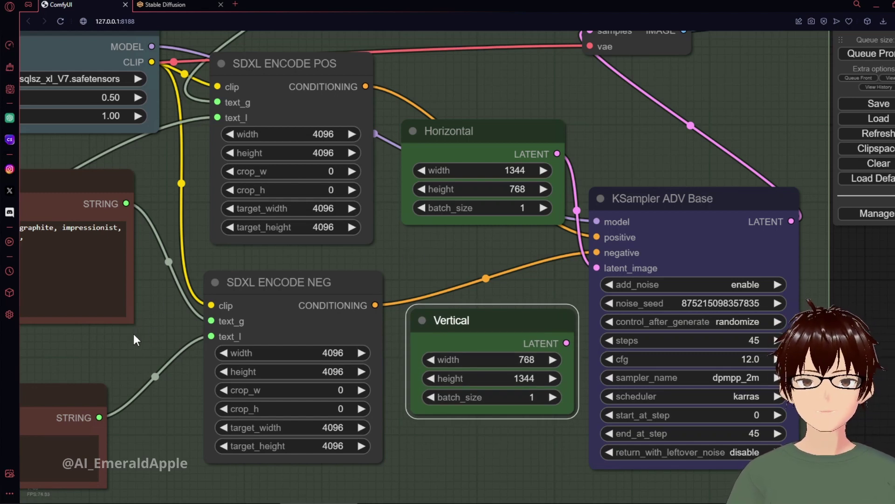
Step: Examine the 1.5 upscale group's model loaders, negative prompt, VAE Encode and KSampler 1.5 first pass nodes
left_click_drag(81, 354, 239, 380)
left_click_drag(637, 281, 466, 258)
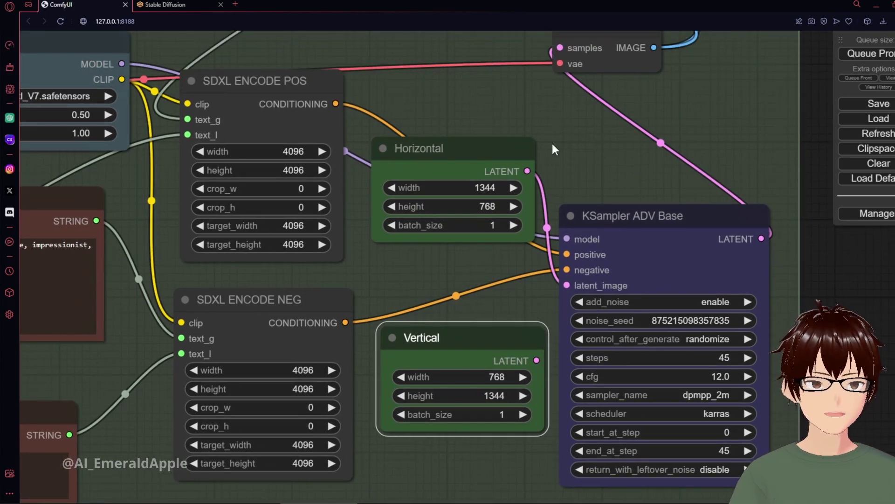
scroll(562, 132, "down", 2)
scroll(435, 59, "down", 1)
left_click_drag(435, 59, 577, 339)
scroll(577, 340, "up", 2)
left_click_drag(525, 171, 633, 463)
left_click_drag(344, 171, 375, 454)
left_click_drag(362, 350, 394, 366)
scroll(389, 363, "up", 3)
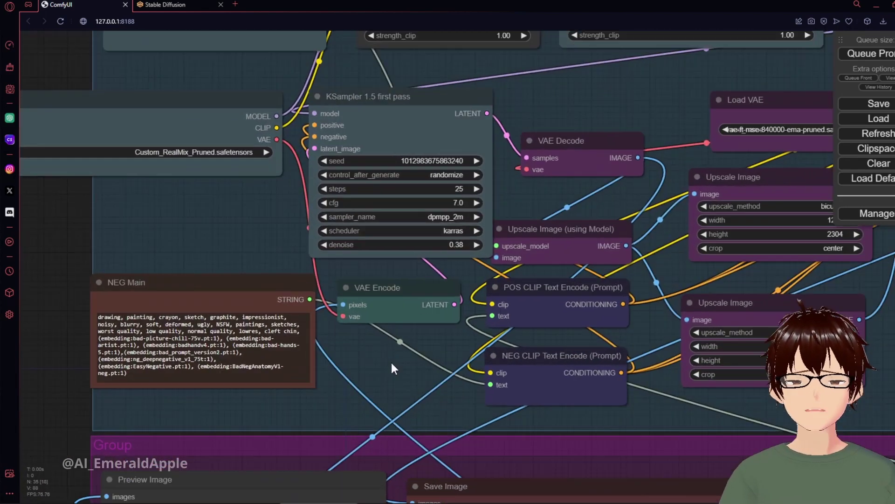
left_click_drag(191, 158, 261, 334)
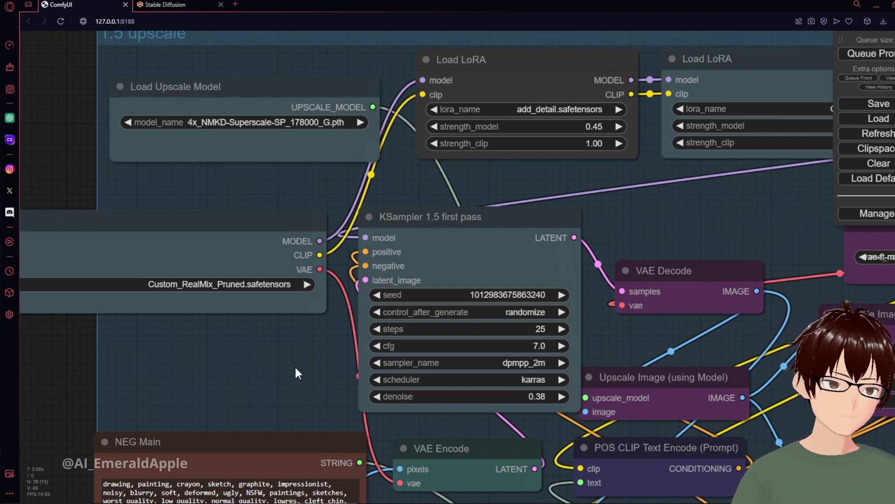
Step: Inspect the generated picture in the Preview Image node below the 1.5 upscale group up close
left_click_drag(259, 366, 310, 106)
left_click_drag(154, 308, 222, 60)
scroll(381, 274, "up", 7)
scroll(426, 314, "up", 2)
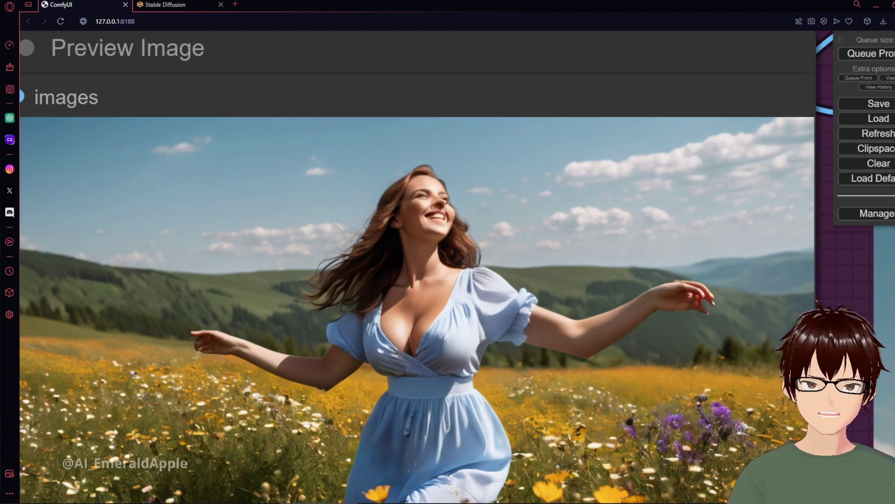
scroll(547, 257, "down", 9)
Step: Examine how the 1.5 upscale group's first pass, Upscale Image nodes, LoRA chain, VAE nodes and KSampler 1.5 Upscale are connected
left_click_drag(229, 131, 219, 206)
left_click_drag(429, 235, 333, 456)
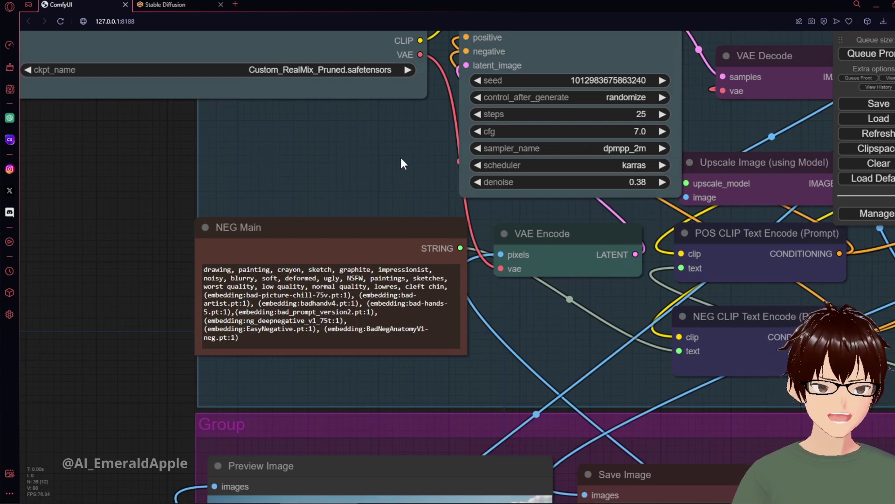
left_click_drag(383, 147, 300, 296)
left_click_drag(725, 143, 451, 140)
left_click_drag(368, 179, 619, 177)
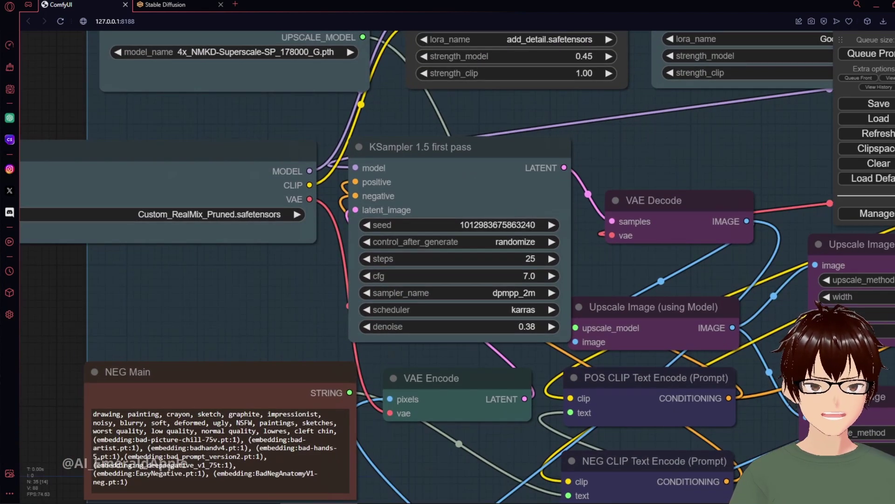
left_click_drag(656, 171, 238, 115)
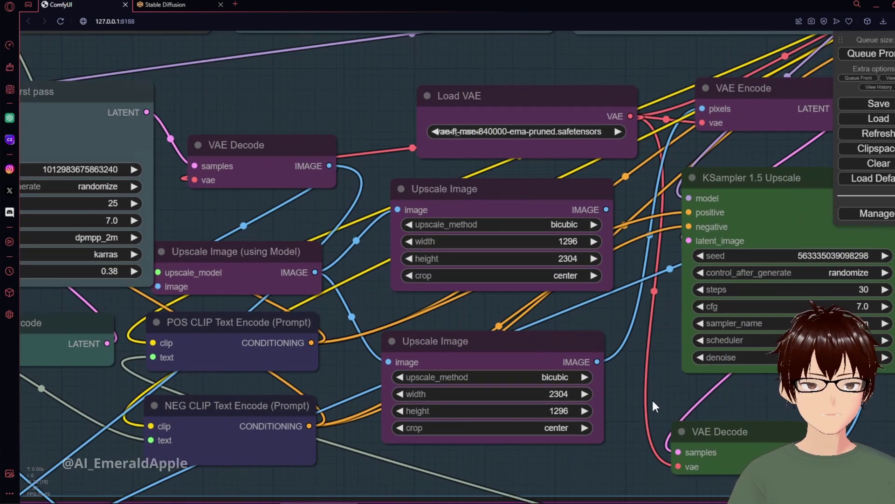
left_click_drag(653, 401, 624, 328)
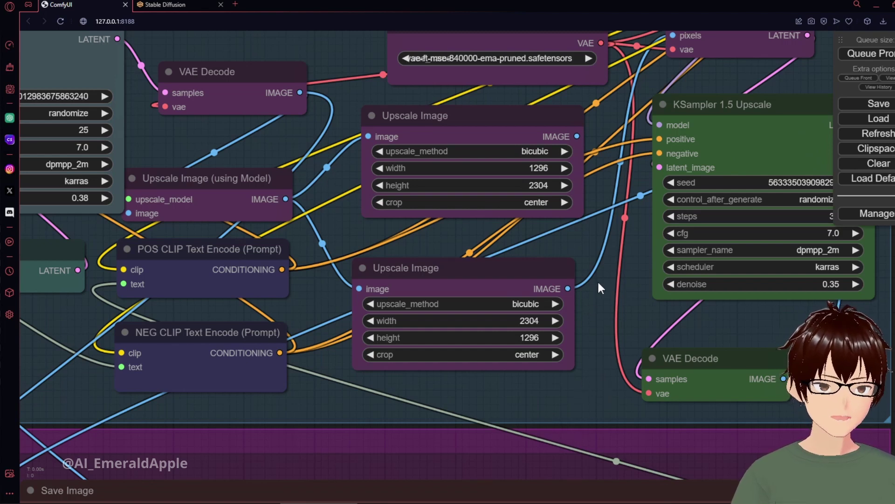
left_click_drag(622, 275, 444, 299)
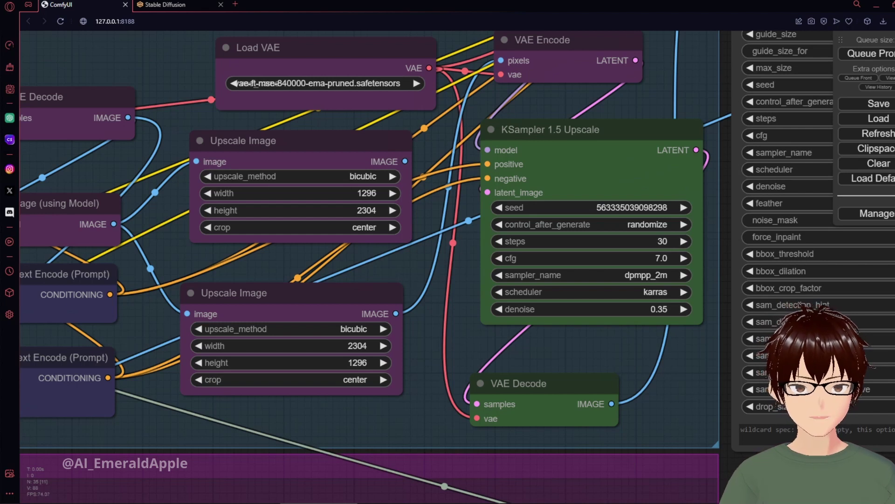
left_click_drag(472, 108, 830, 268)
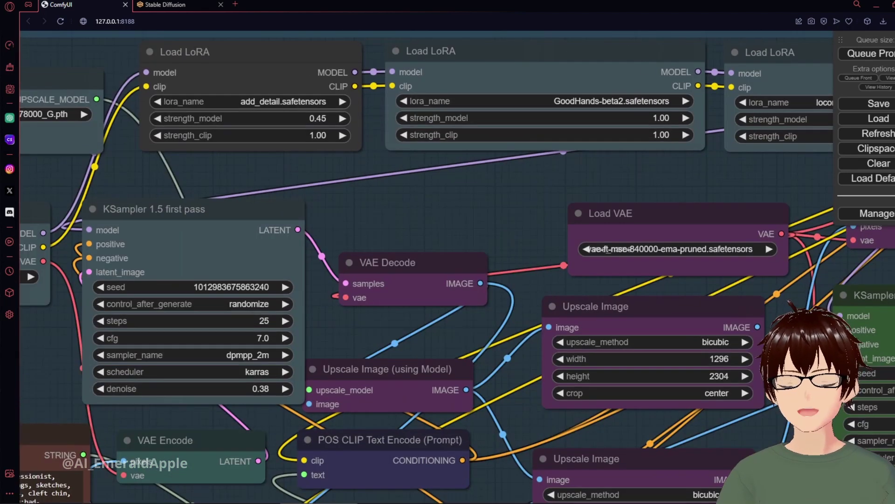
left_click_drag(211, 190, 529, 189)
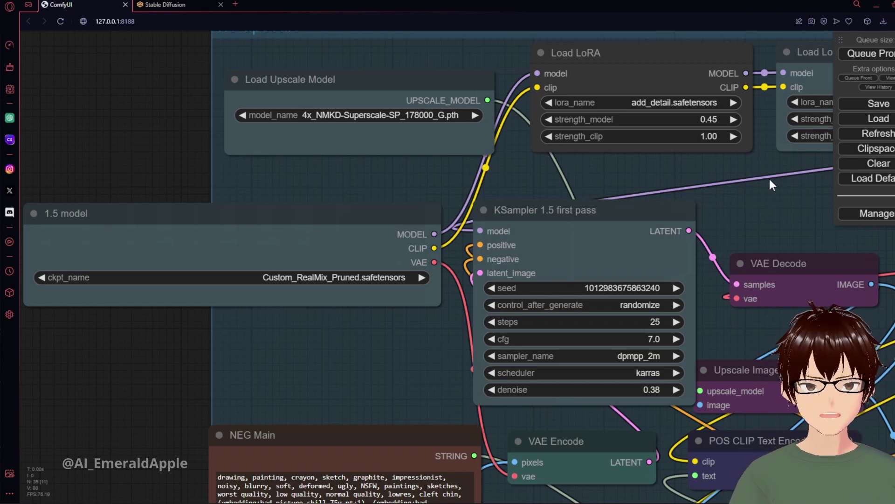
left_click_drag(792, 212, 25, 106)
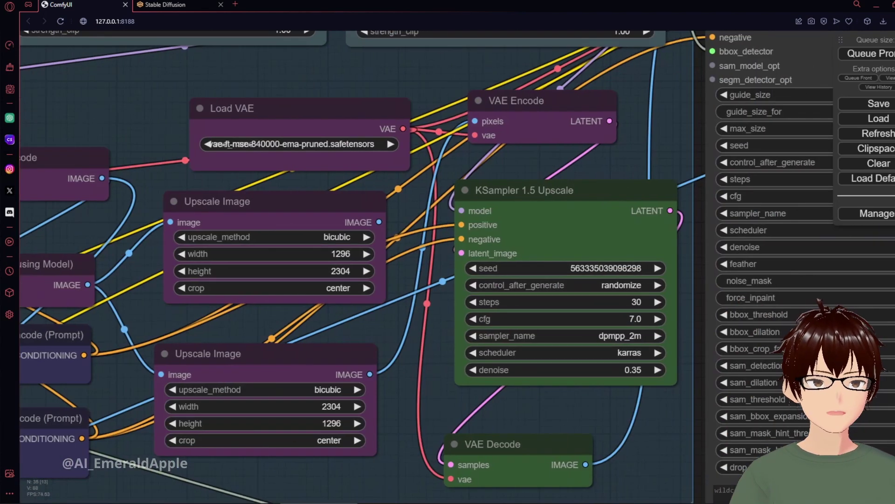
Step: Examine the FaceDetailer node, the UltralyticsDetectorProvider feeding it, and the Positive prompt node beside the output group
left_click_drag(664, 117, 406, 329)
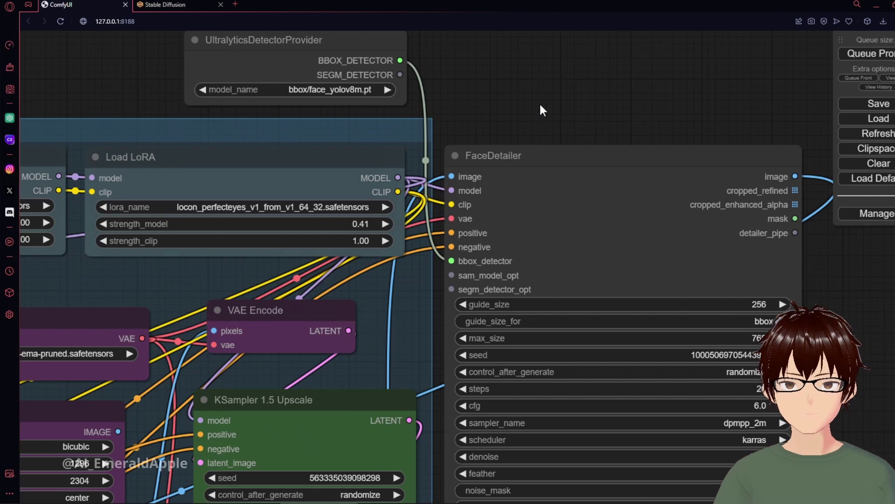
scroll(632, 103, "down", 5)
scroll(631, 102, "down", 2)
left_click_drag(633, 345, 760, 105)
left_click_drag(802, 276, 547, 336)
scroll(572, 214, "up", 9)
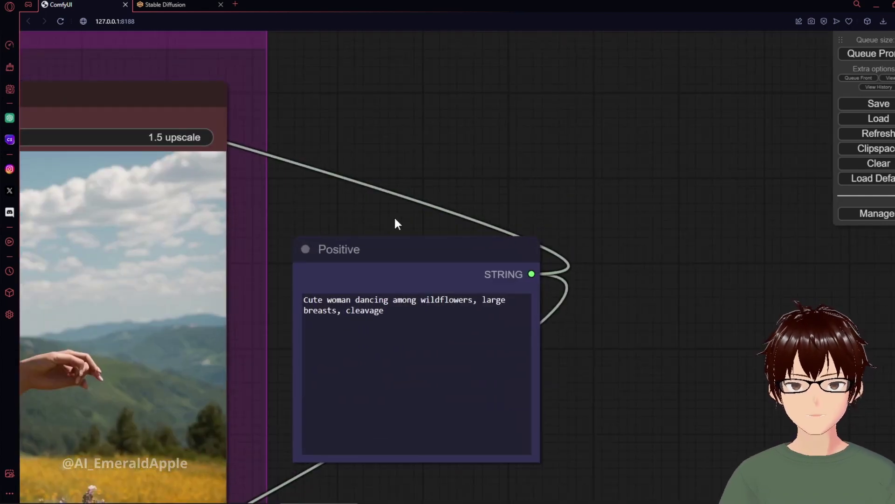
left_click_drag(391, 218, 480, 155)
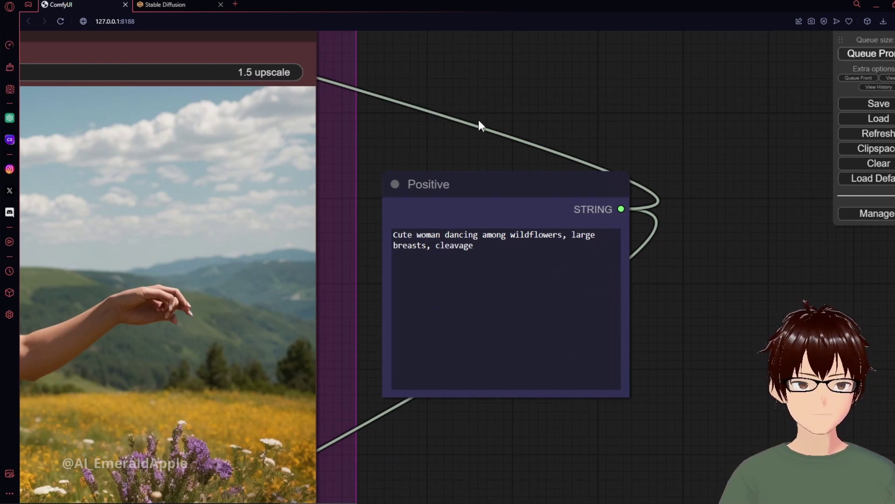
Step: Look over the Preview Image and Save Image nodes and their place between the 1.5 upscale and BASE groups
scroll(478, 119, "down", 7)
left_click_drag(479, 330, 894, 340)
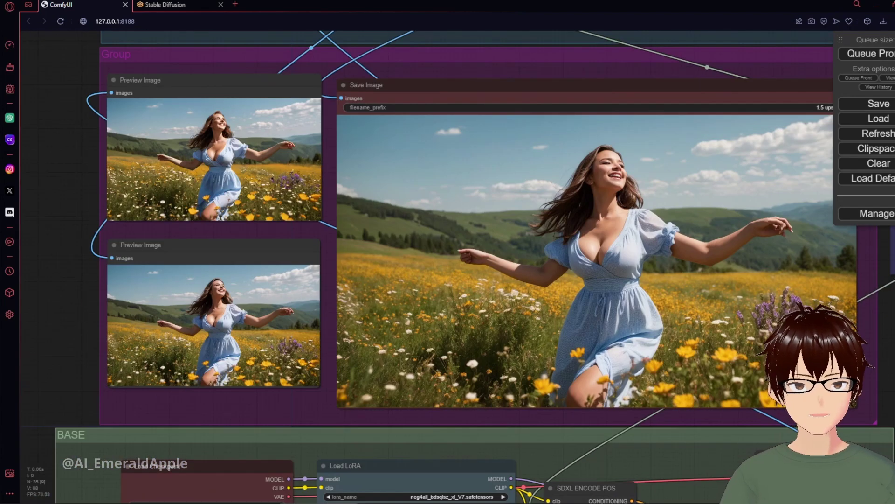
scroll(340, 205, "down", 2)
left_click_drag(122, 178, 191, 424)
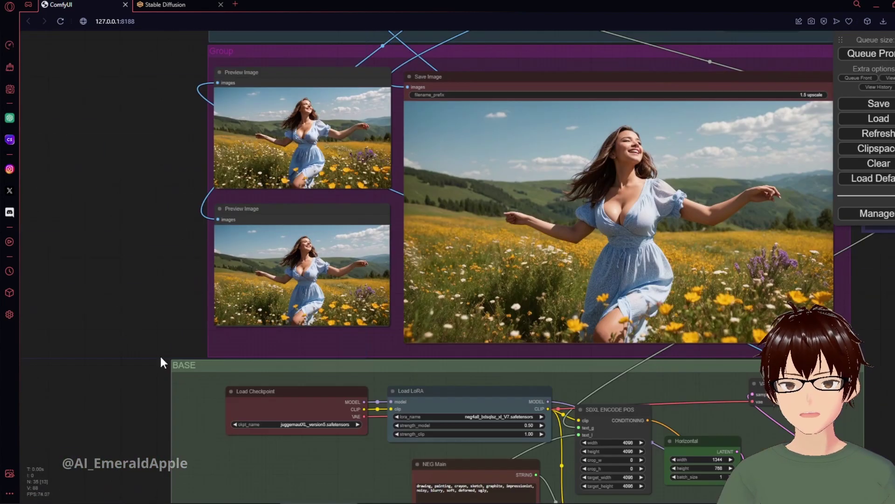
left_click_drag(161, 356, 98, 178)
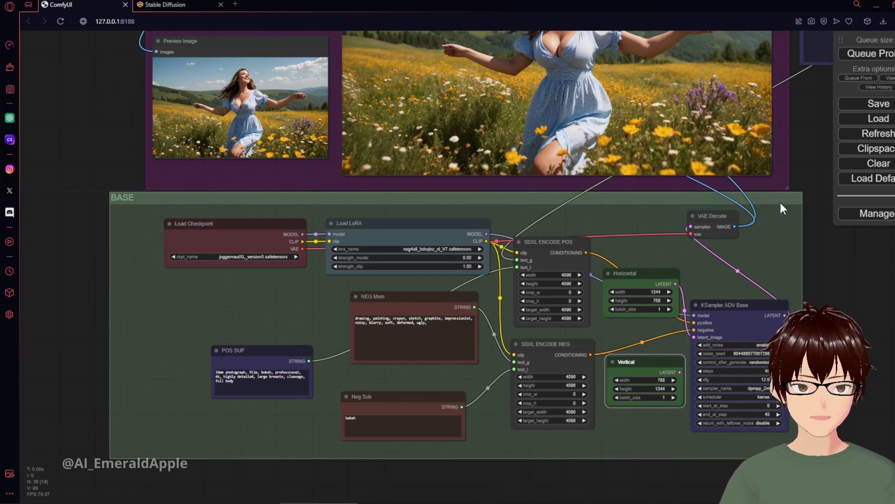
Step: Inspect the newly generated pictures in the two Preview Image nodes up close and compare their details
left_click_drag(802, 120, 869, 410)
scroll(286, 273, "up", 11)
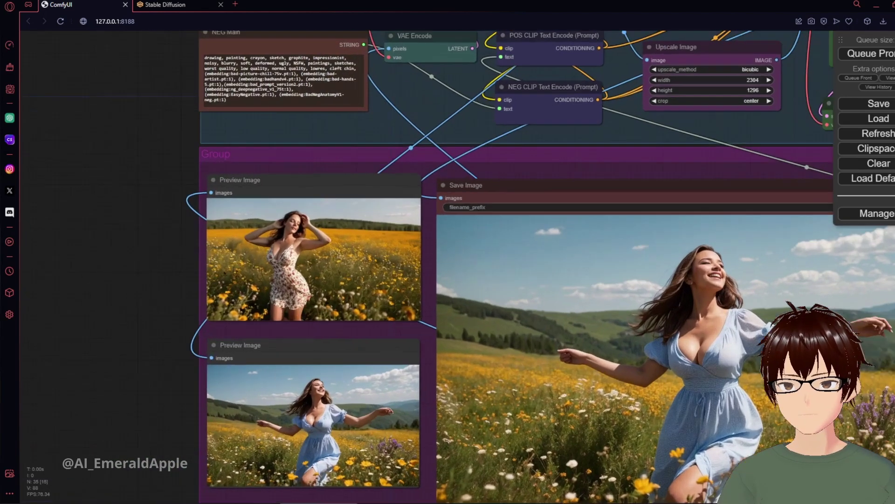
left_click_drag(42, 359, 84, 106)
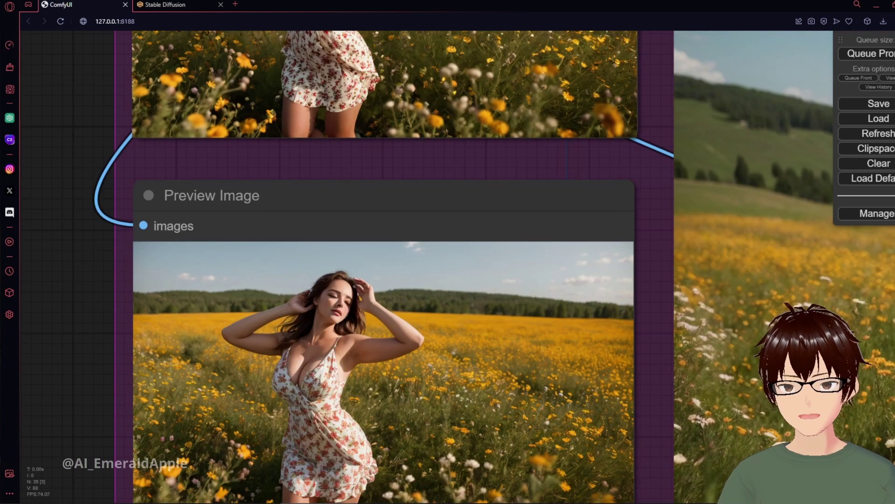
left_click_drag(61, 96, 97, 368)
scroll(359, 212, "up", 9)
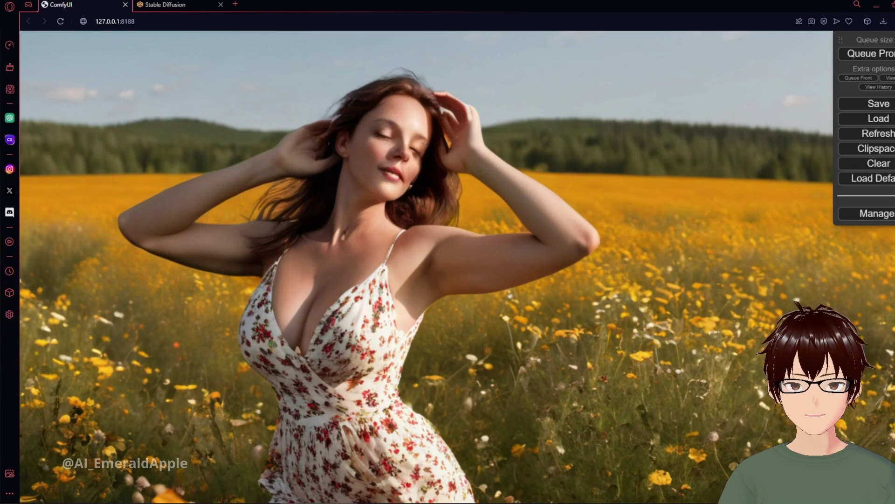
scroll(103, 382, "down", 1)
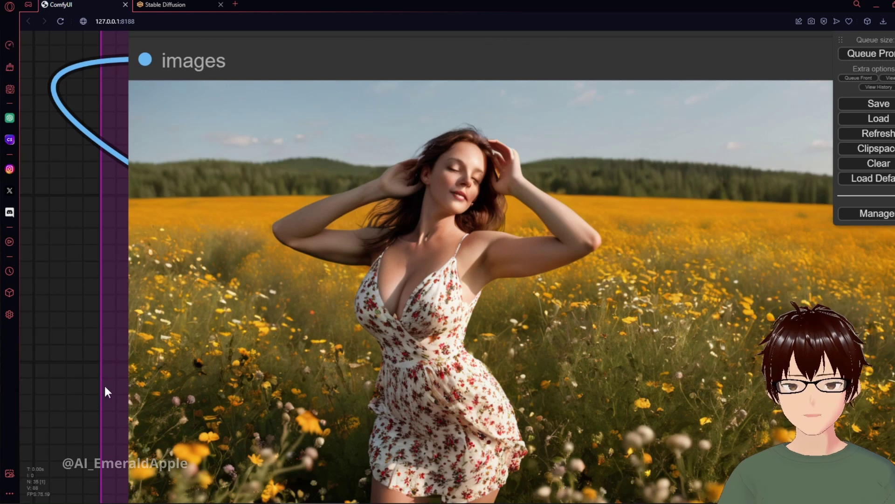
left_click_drag(70, 455, 57, 2)
left_click_drag(28, 335, 0, 146)
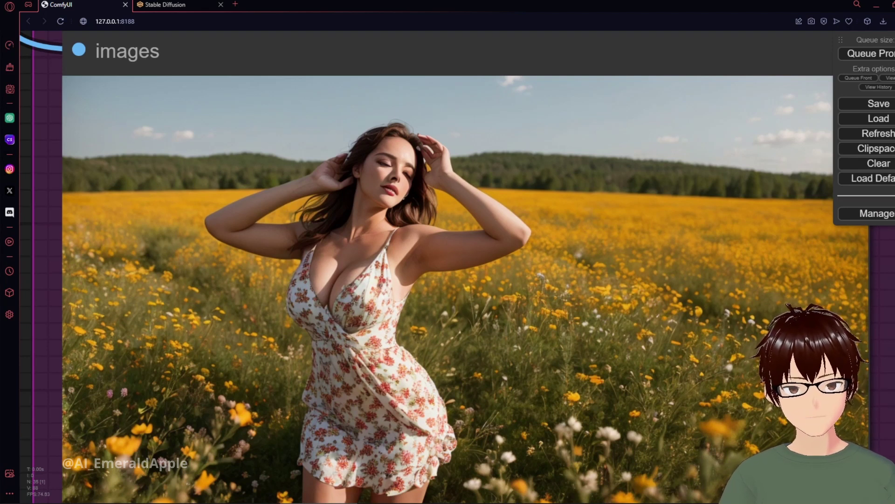
scroll(534, 259, "down", 8)
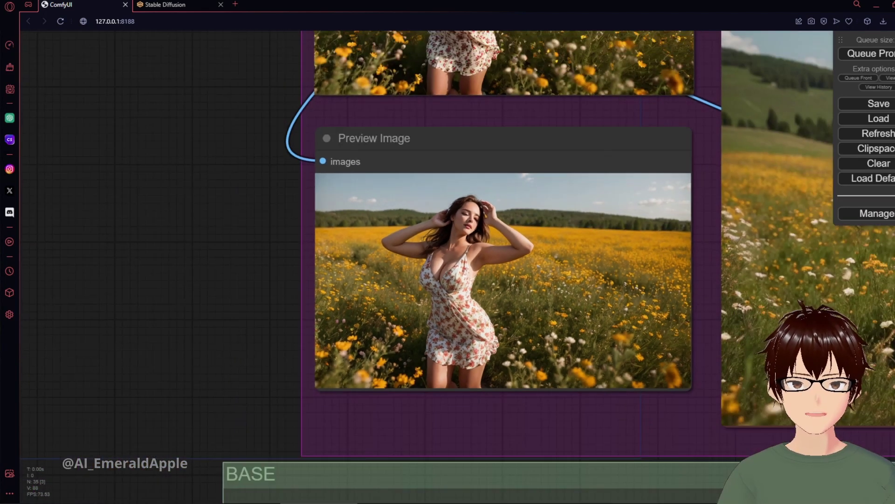
Step: Review the output group as a whole and the 1.5 upscale group's route into the FaceDetailer node
left_click_drag(265, 323, 2, 280)
left_click_drag(666, 439, 108, 503)
scroll(774, 375, "down", 7)
scroll(812, 180, "down", 3)
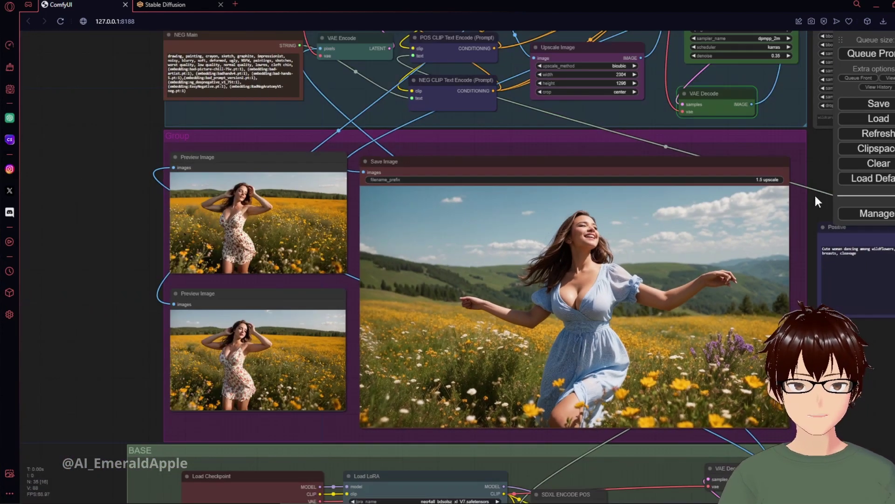
left_click_drag(819, 171, 737, 390)
scroll(737, 390, "up", 2)
left_click_drag(591, 328, 586, 317)
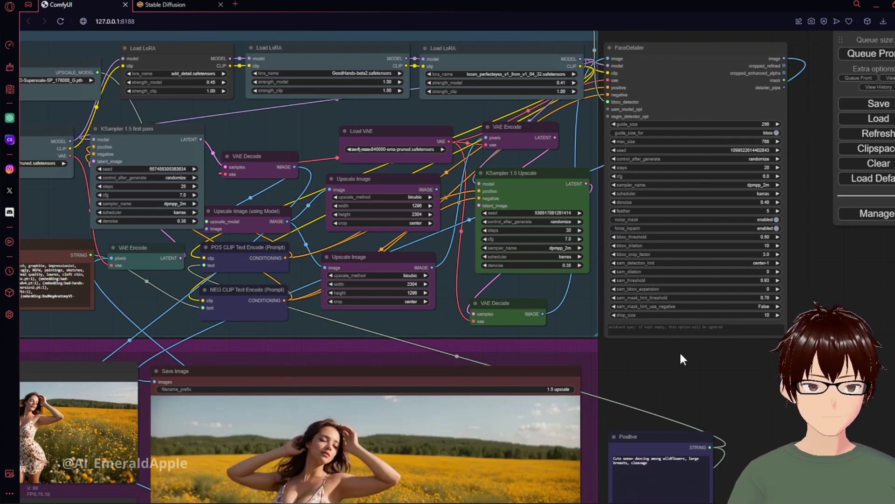
Step: Inspect the final upscaled picture in the Save Image node up close and compare it with both previews
left_click_drag(640, 357, 894, 41)
scroll(602, 112, "up", 5)
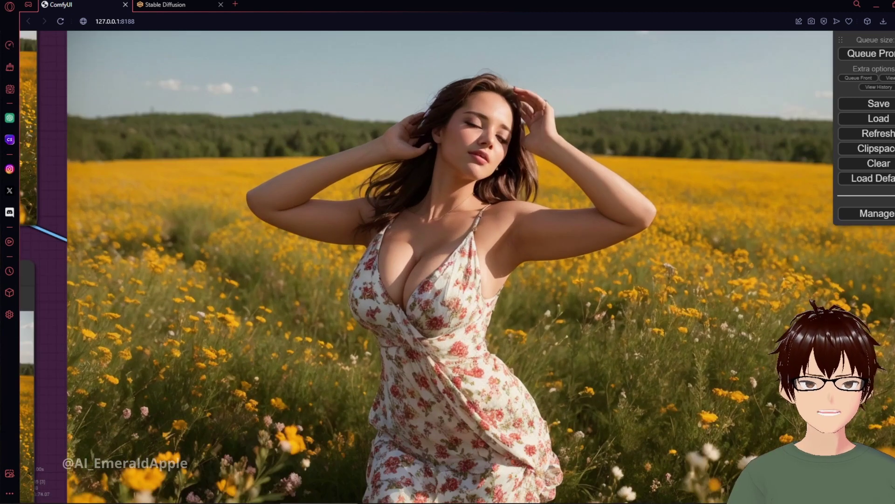
scroll(602, 112, "up", 5)
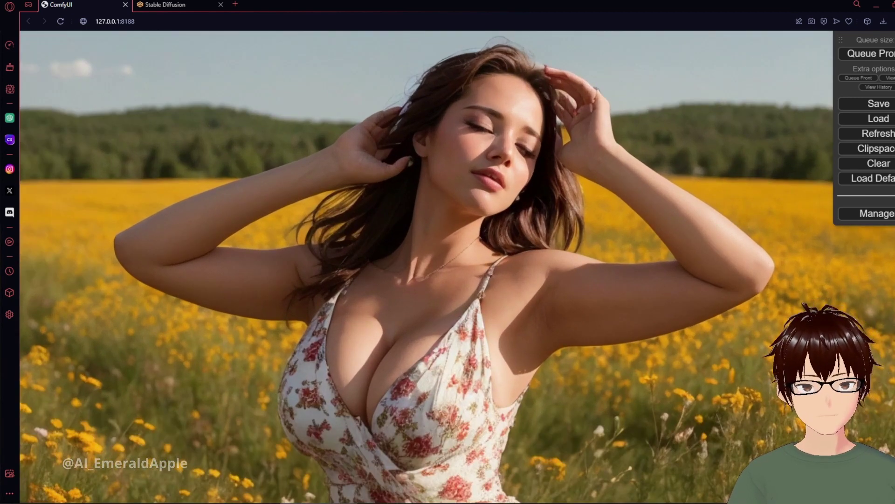
scroll(494, 266, "down", 2)
scroll(533, 131, "down", 3)
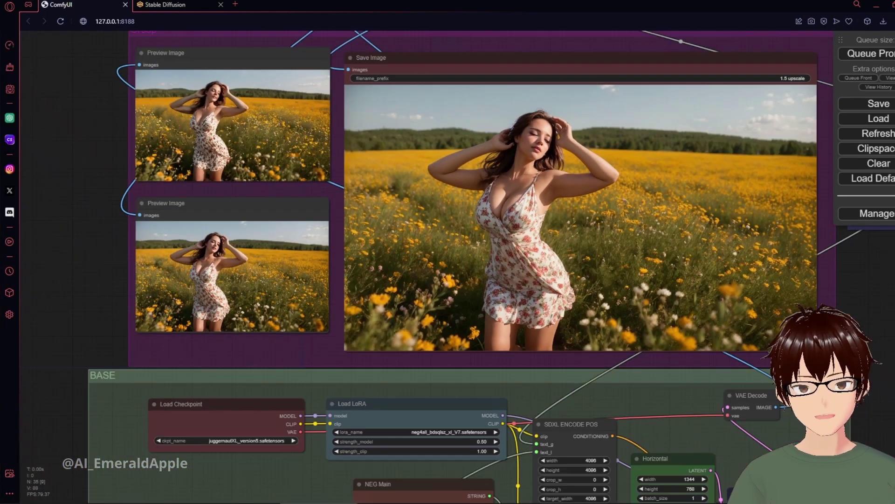
Step: Trace the NEG Main prompt's connections in the 1.5 upscale group and check the Positive prompt node
left_click_drag(784, 389, 687, 459)
left_click_drag(832, 163, 829, 470)
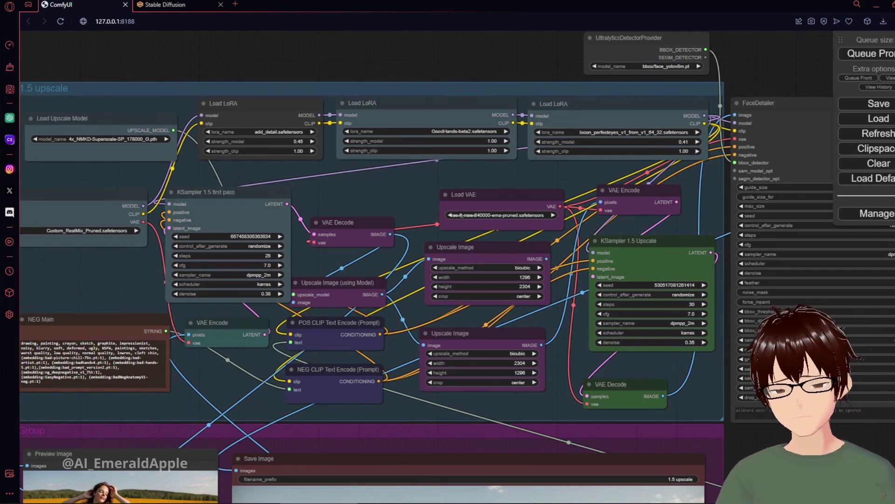
left_click_drag(205, 192, 204, 189)
mouse_move(84, 332)
left_mouse_down()
mouse_move(119, 350)
mouse_move(85, 333)
left_mouse_up()
left_click_drag(780, 483, 630, 203)
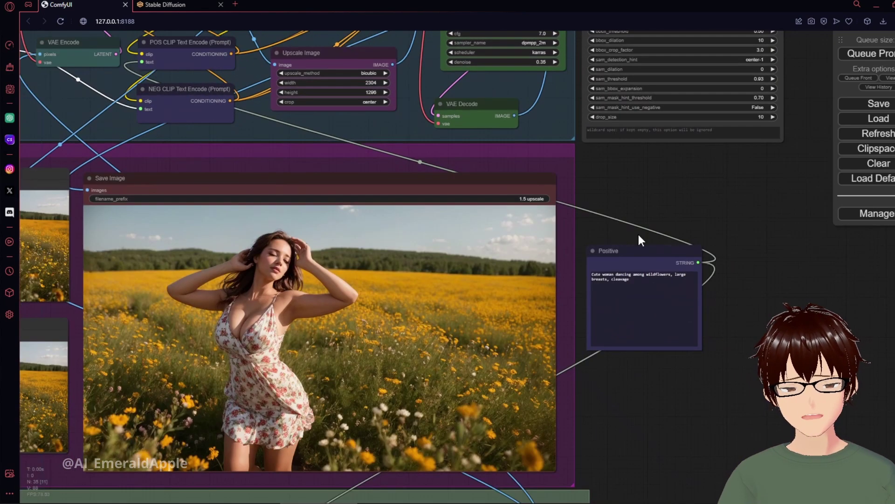
mouse_move(646, 252)
left_mouse_down()
mouse_move(656, 248)
mouse_move(656, 257)
left_mouse_up()
Step: Select the POS SUP node in the BASE group and read its supplementary positive prompt
left_click_drag(654, 431, 820, 33)
left_click_drag(156, 355, 295, 349)
scroll(257, 259, "up", 8)
left_click_drag(341, 248, 291, 191)
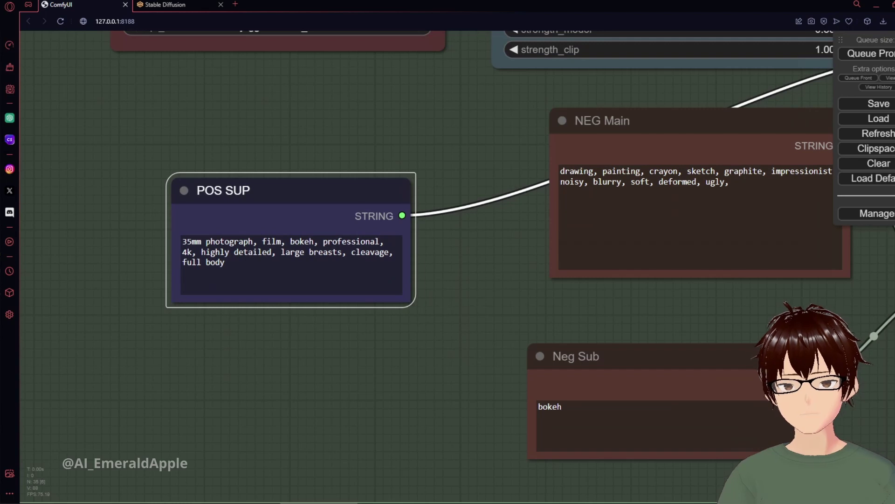
scroll(295, 336, "down", 10)
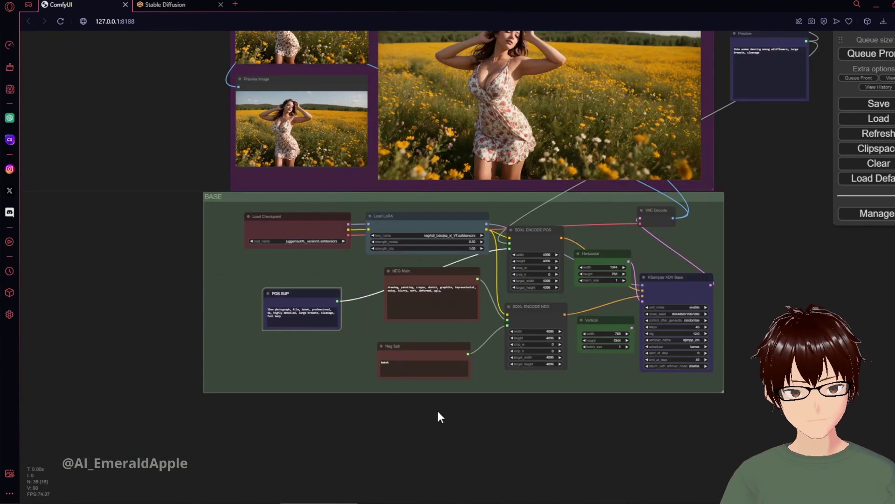
Step: Read the shared prompt text in the Positive node and check where its output links lead
left_click_drag(800, 264, 517, 424)
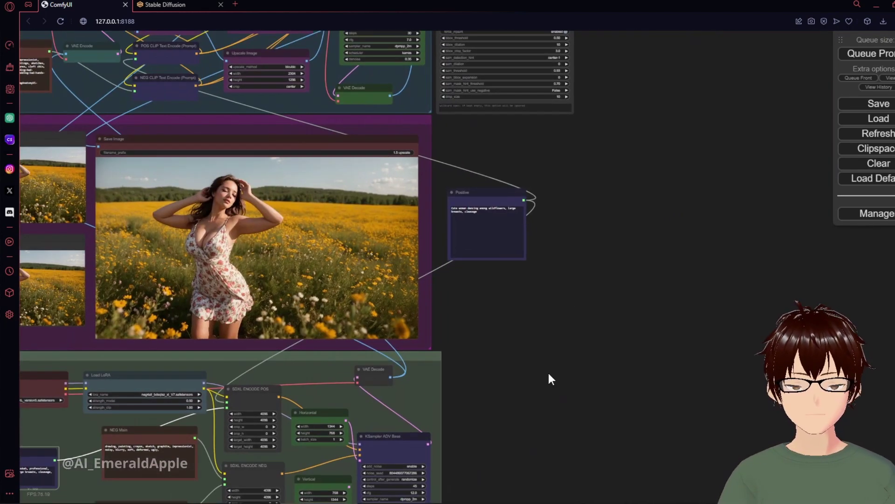
left_click_drag(546, 267, 608, 360)
scroll(609, 361, "up", 12)
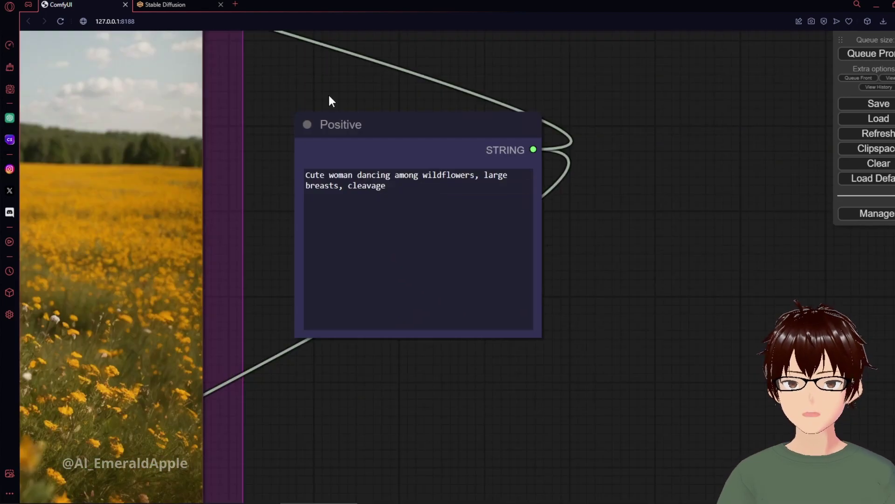
left_click_drag(328, 101, 469, 140)
scroll(489, 128, "down", 5)
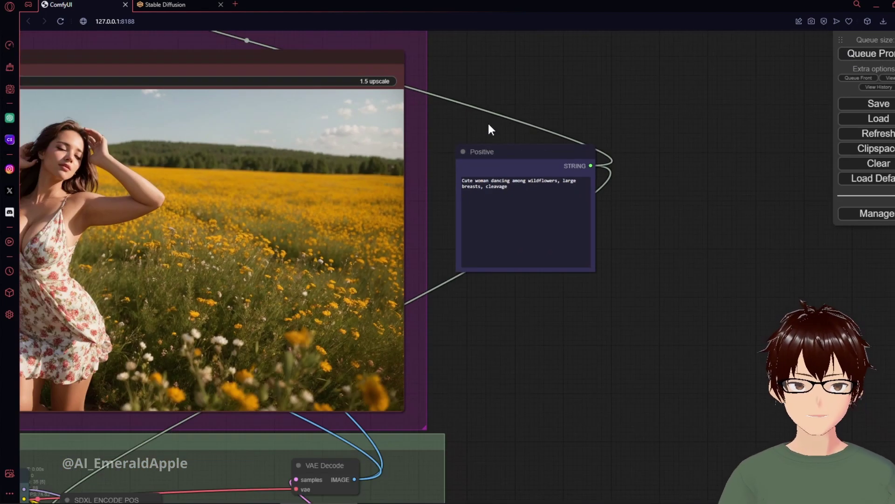
Step: Follow the running generation through the 1.5 upscale group and check its Preview Image results
scroll(488, 128, "down", 4)
left_click_drag(647, 137, 894, 293)
left_click_drag(159, 260, 116, 347)
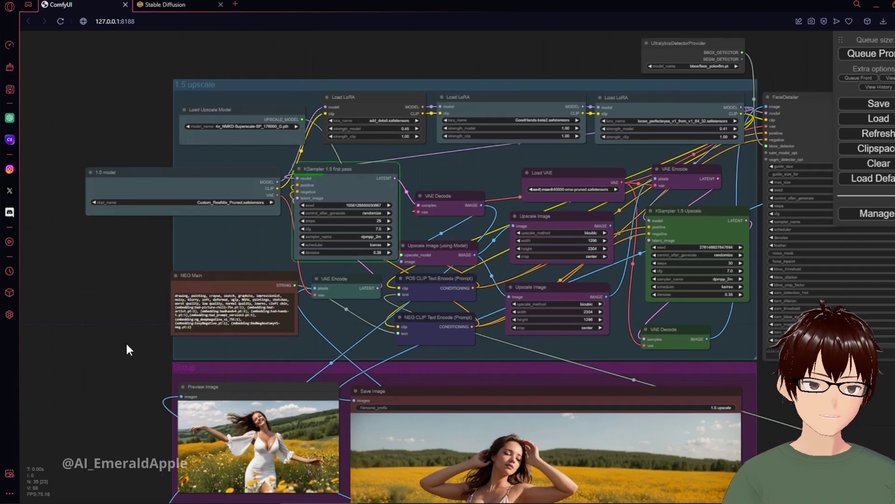
left_click_drag(128, 349, 126, 193)
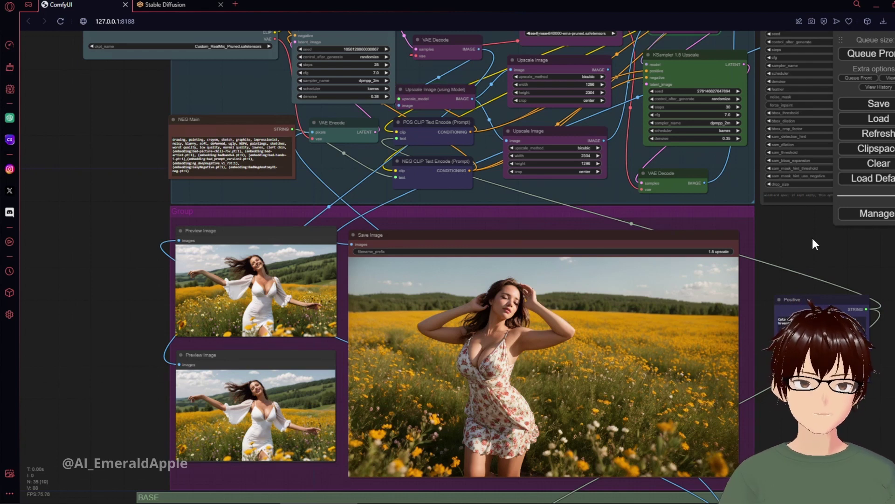
Step: Show the prompt queue and turn on the extra queue options while the upscale pass runs
left_click_drag(823, 252, 623, 407)
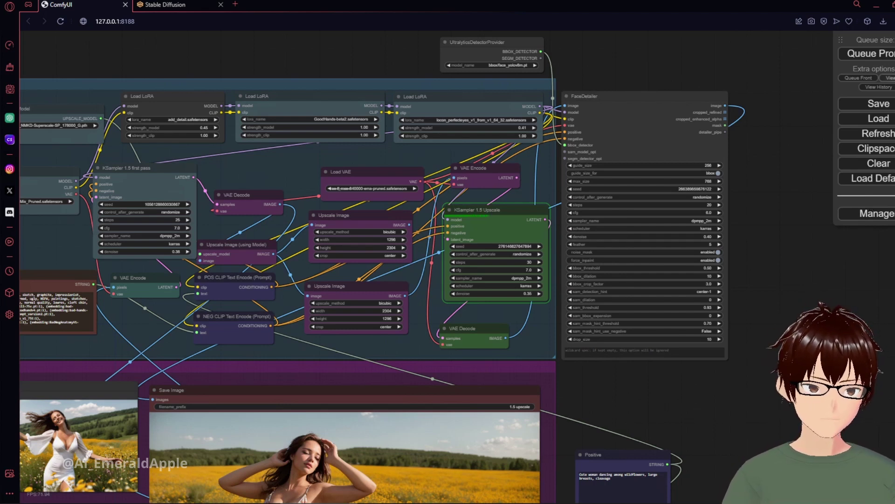
left_click(888, 78)
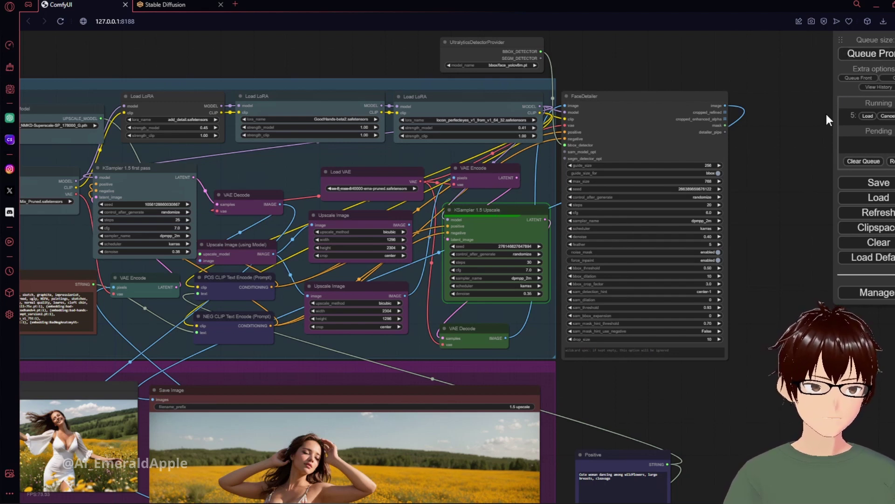
left_click(873, 68)
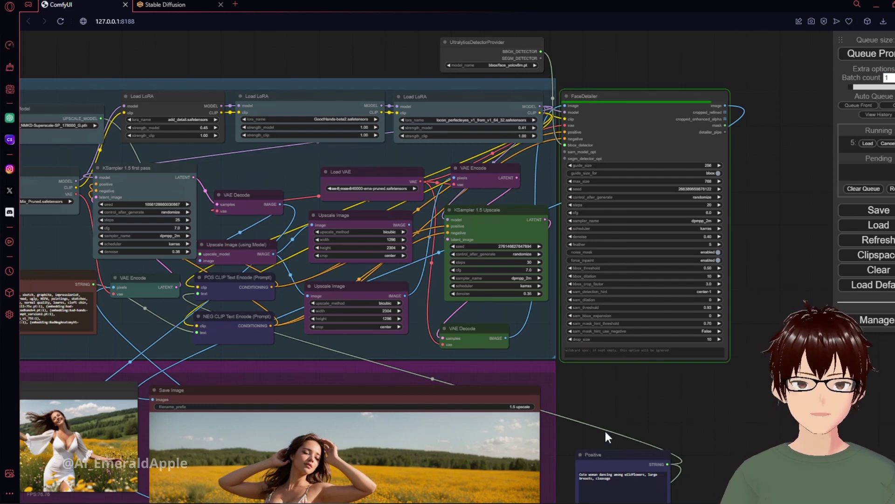
Step: Switch to the Stable Diffusion web UI and view its txt2img prompts, Hires. fix settings and generated image
left_click(164, 4)
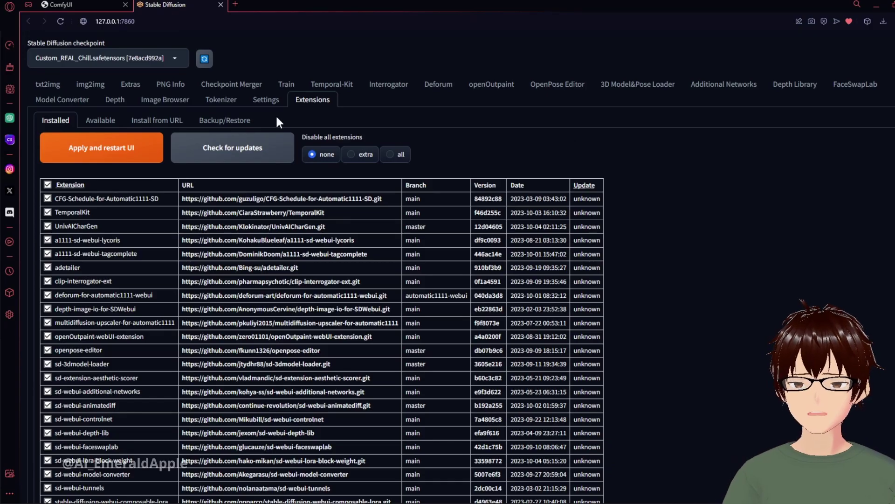
left_click(47, 85)
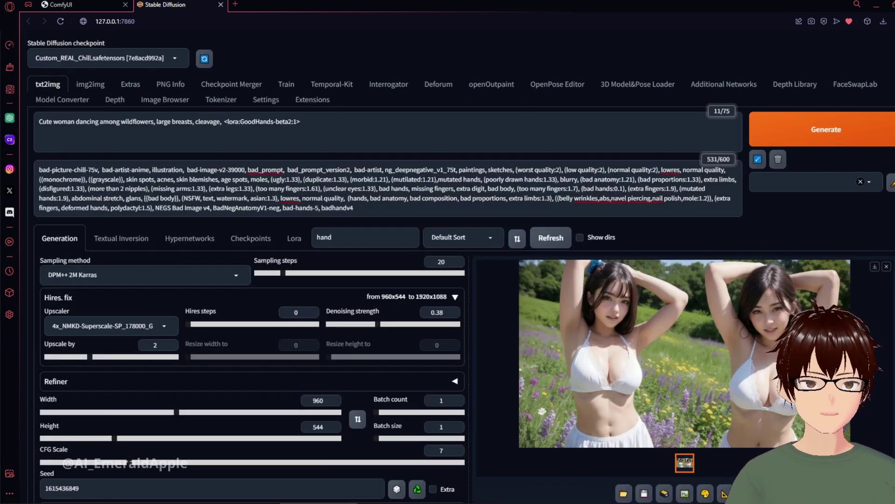
Step: Return to ComfyUI and compare the newly saved 1.5 upscale picture with its previews up close
left_click(71, 5)
left_click_drag(614, 404, 762, 146)
scroll(616, 224, "up", 8)
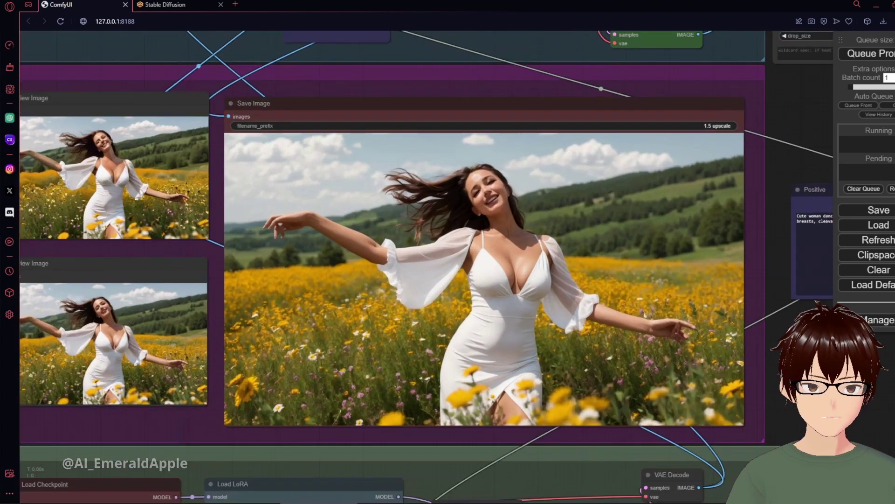
scroll(439, 365, "down", 3)
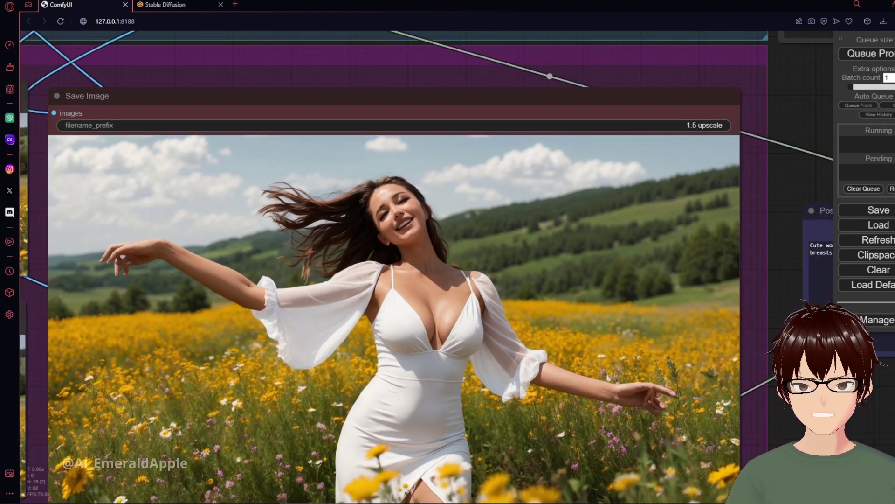
left_click_drag(787, 427, 894, 429)
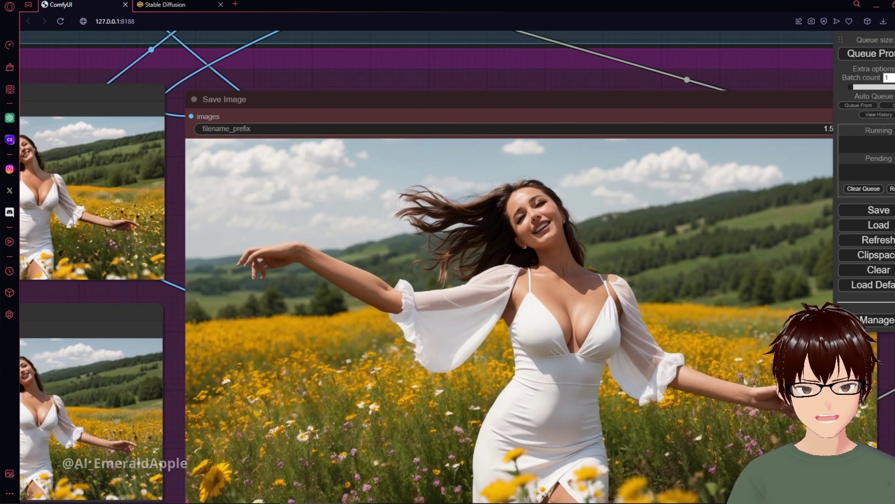
scroll(130, 135, "down", 4)
left_click_drag(219, 134, 469, 144)
scroll(330, 189, "up", 15)
scroll(358, 234, "up", 2)
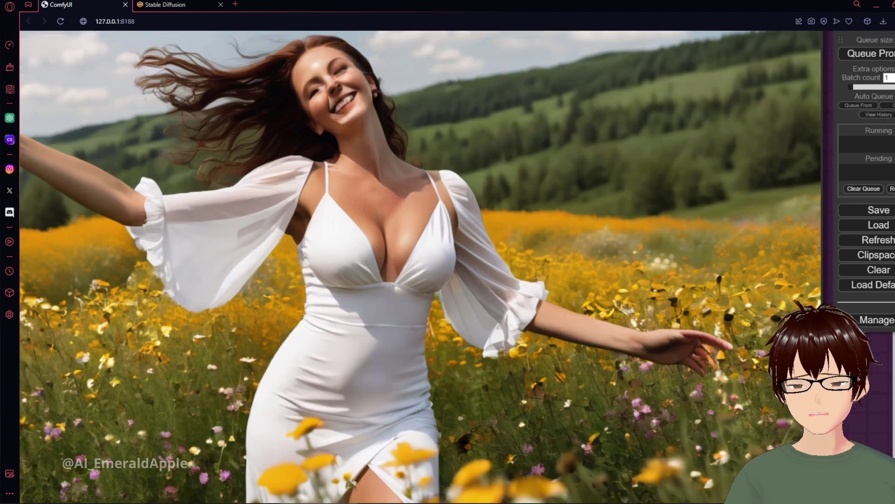
Step: Examine the pictures in the two stacked Preview Image nodes up close, comparing face, hair and dress detail
scroll(540, 186, "down", 3)
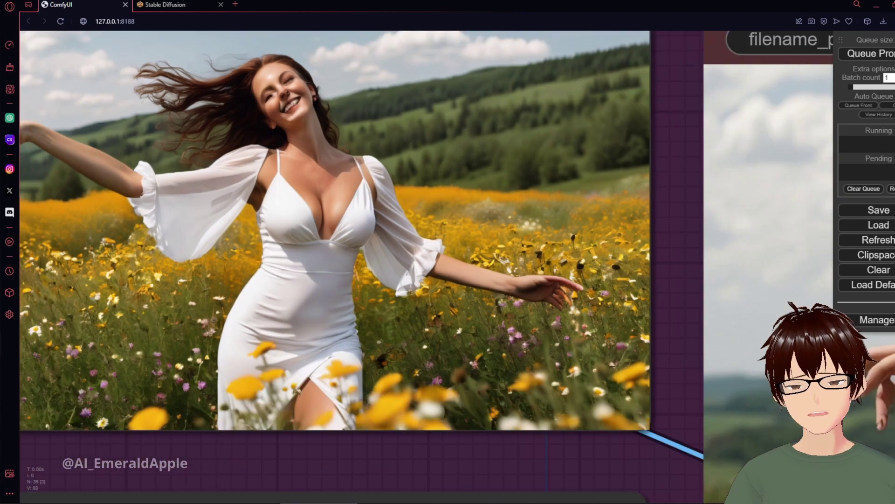
scroll(643, 293, "up", 2)
scroll(643, 293, "down", 3)
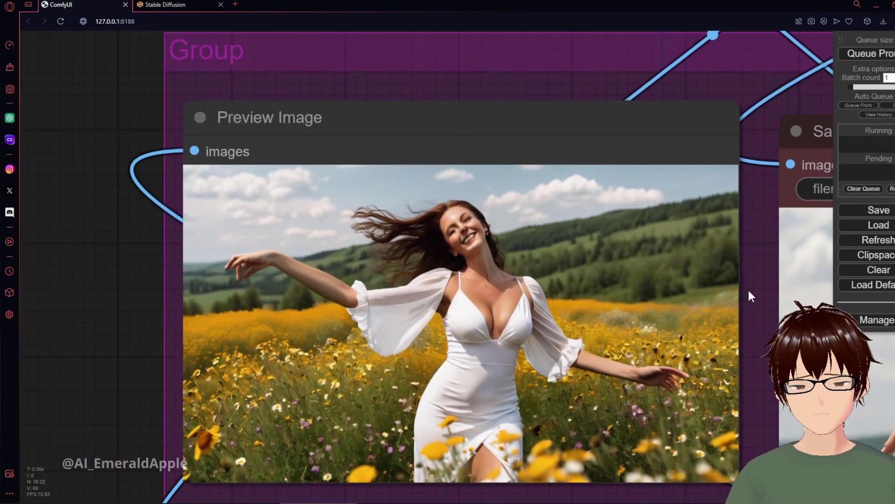
scroll(466, 205, "up", 4)
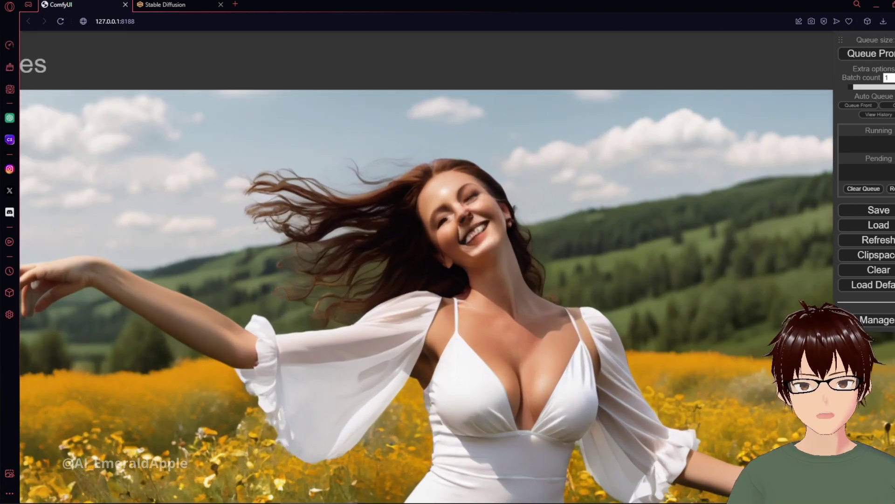
scroll(576, 228, "down", 2)
scroll(619, 243, "down", 3)
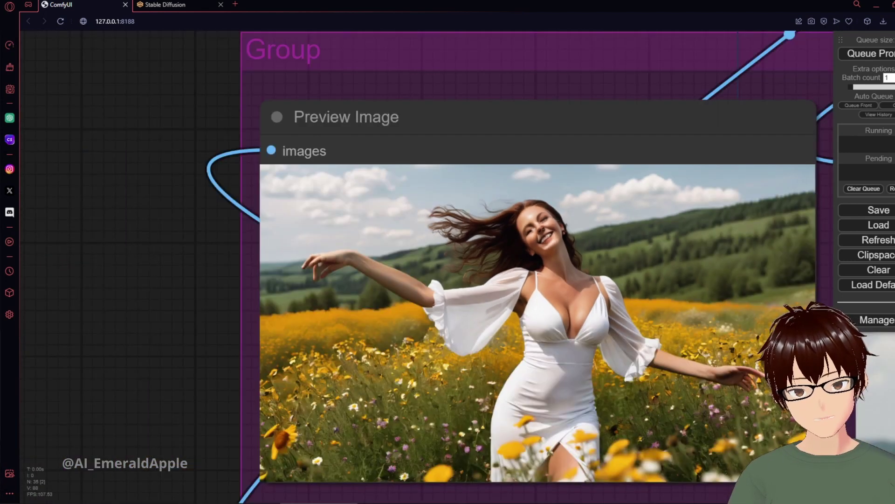
left_click_drag(171, 370, 155, 65)
left_click_drag(189, 339, 126, 236)
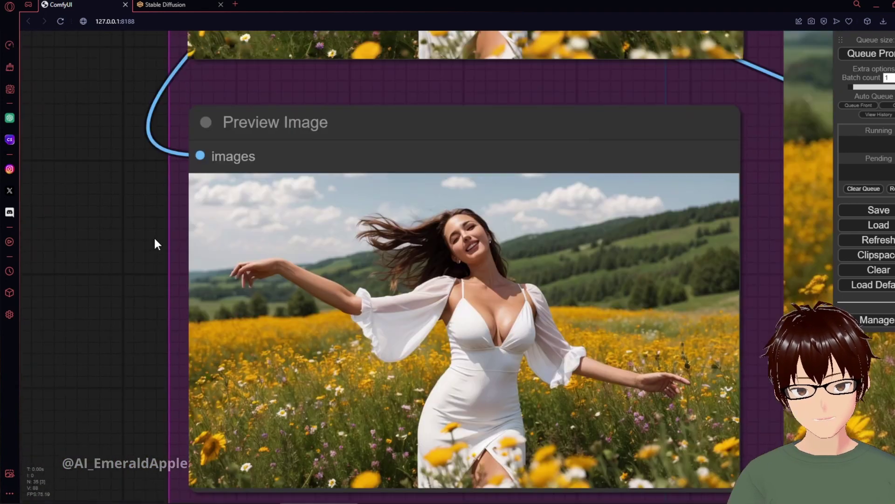
scroll(460, 222, "up", 5)
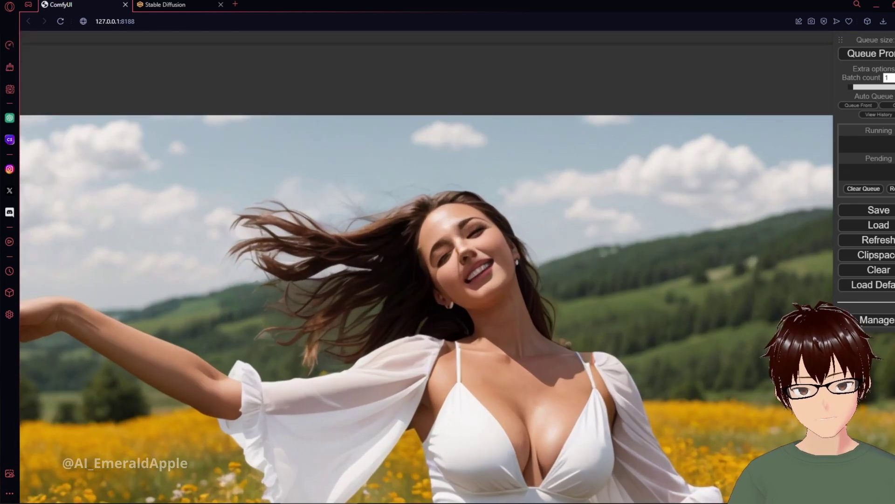
scroll(708, 189, "down", 5)
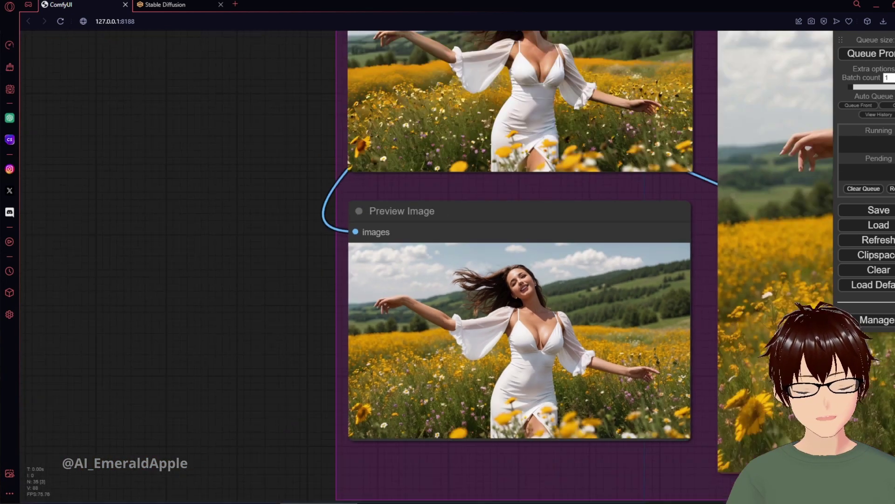
Step: Examine the Save Image node's 1.5 upscale picture up close and read the text in the Positive prompt node
left_click_drag(705, 186, 47, 349)
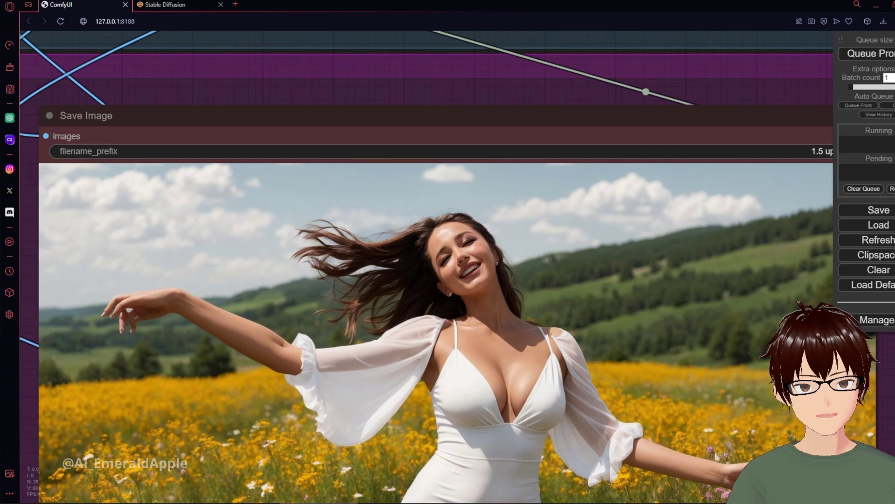
scroll(539, 96, "up", 6)
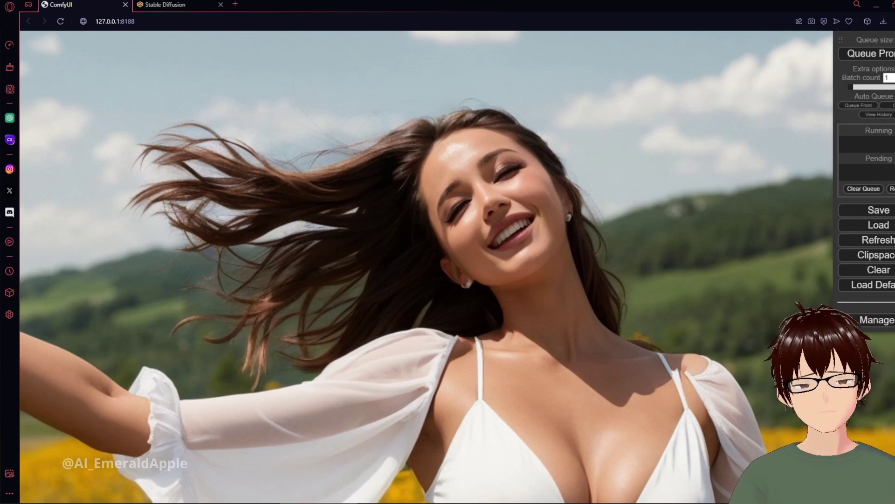
scroll(303, 275, "down", 12)
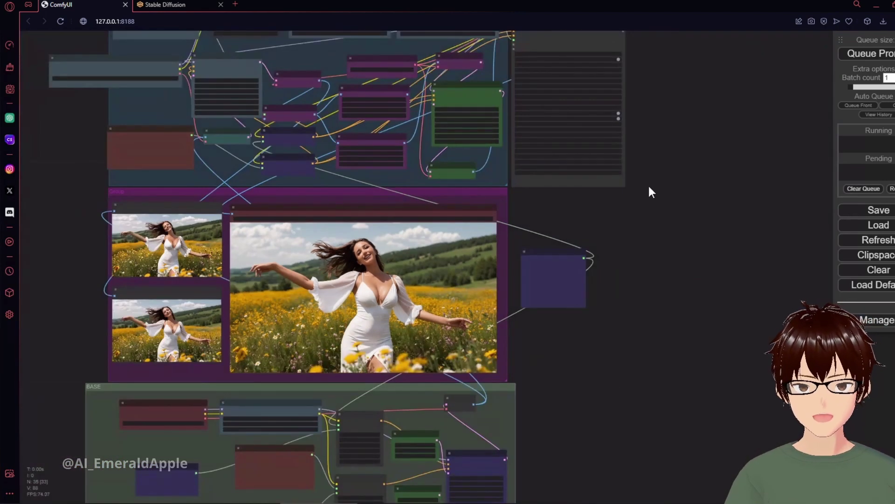
left_click_drag(650, 191, 683, 253)
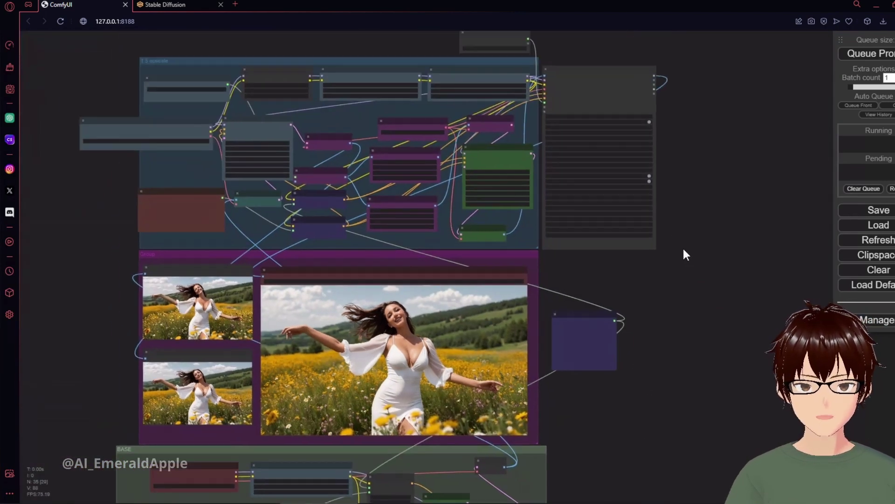
scroll(633, 290, "up", 10)
left_click_drag(453, 314, 855, 230)
left_click_drag(871, 438, 607, 419)
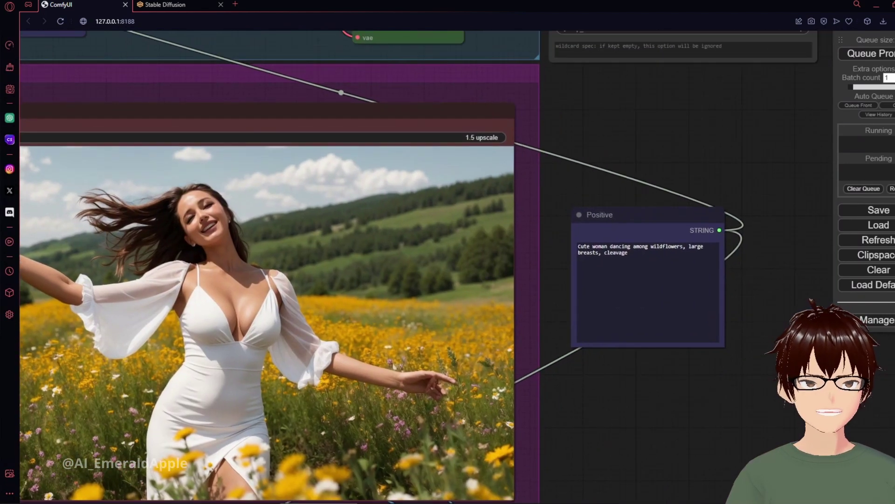
Step: Switch to the Stable Diffusion web UI, load the Custom_RealMix_Pruned checkpoint and generate an image from the existing prompt
left_click(156, 6)
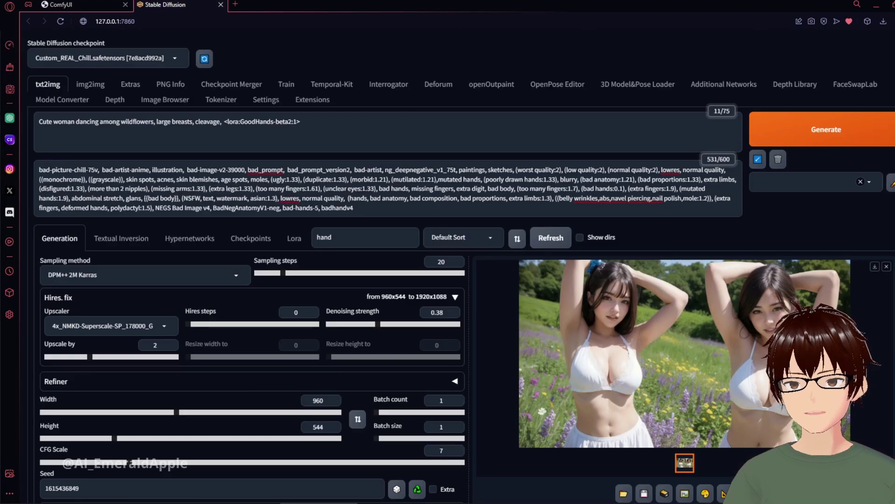
left_click(100, 58)
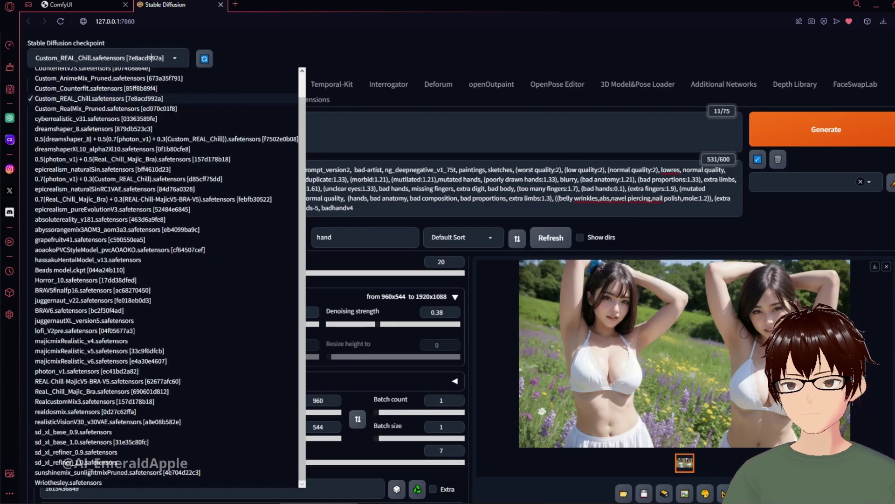
left_click(152, 114)
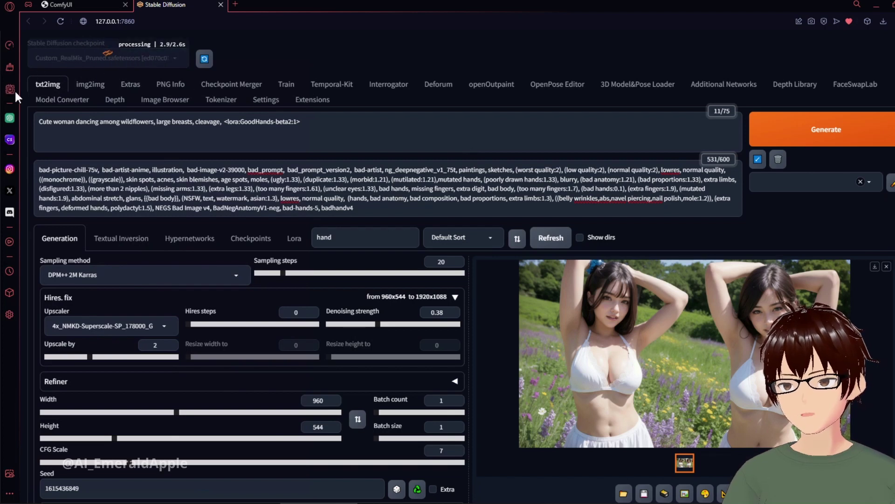
left_click(83, 121)
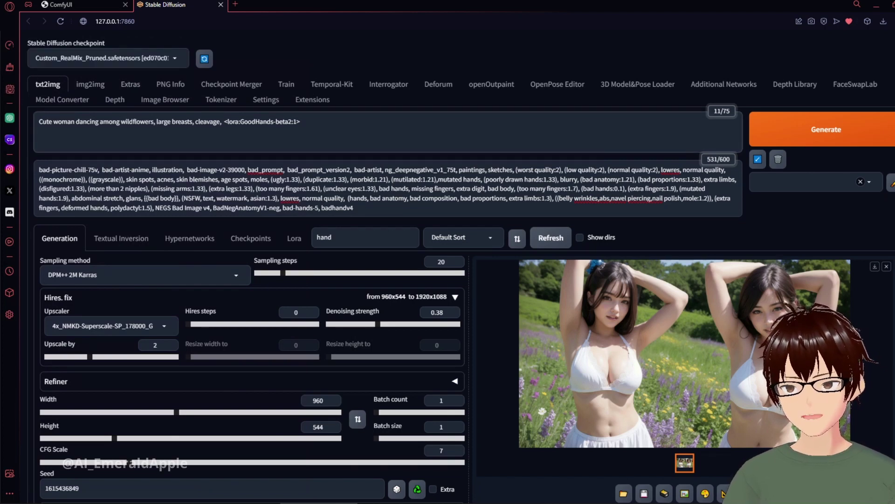
left_click(810, 133)
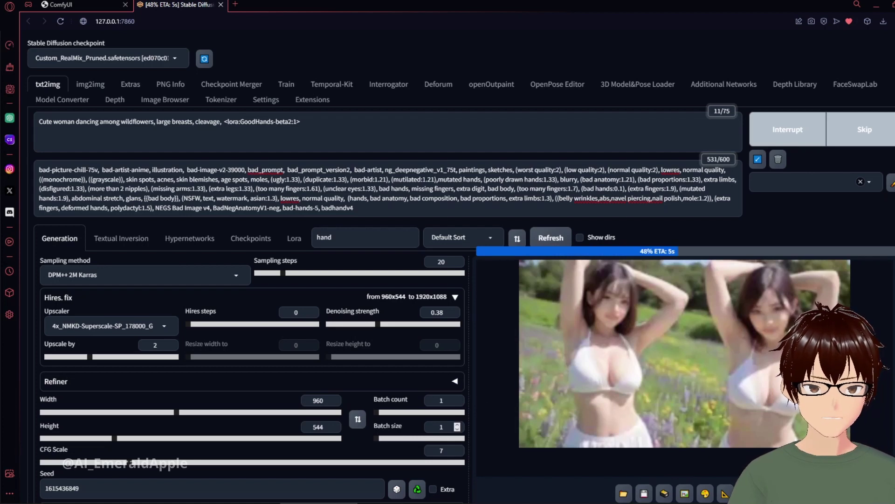
Step: Set the seed to random (-1) and generate another txt2img image with the same prompt and Hires. fix settings
scroll(477, 400, "down", 2)
left_click(397, 424)
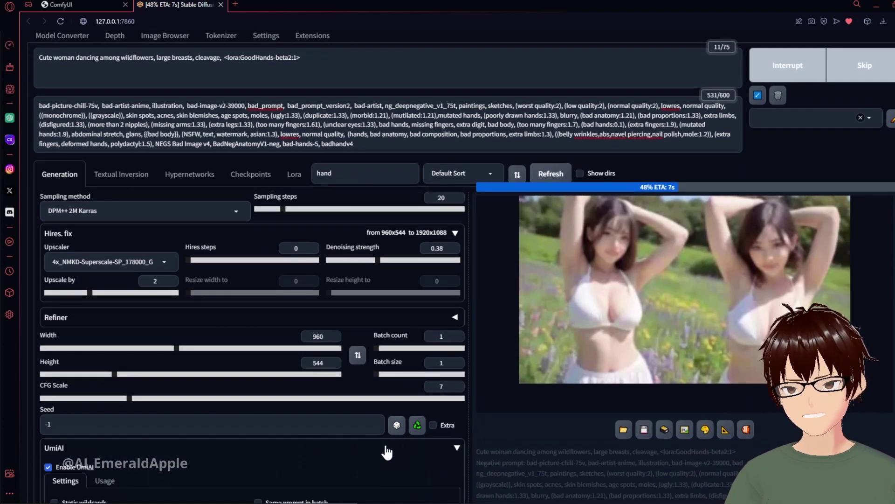
scroll(795, 186, "up", 2)
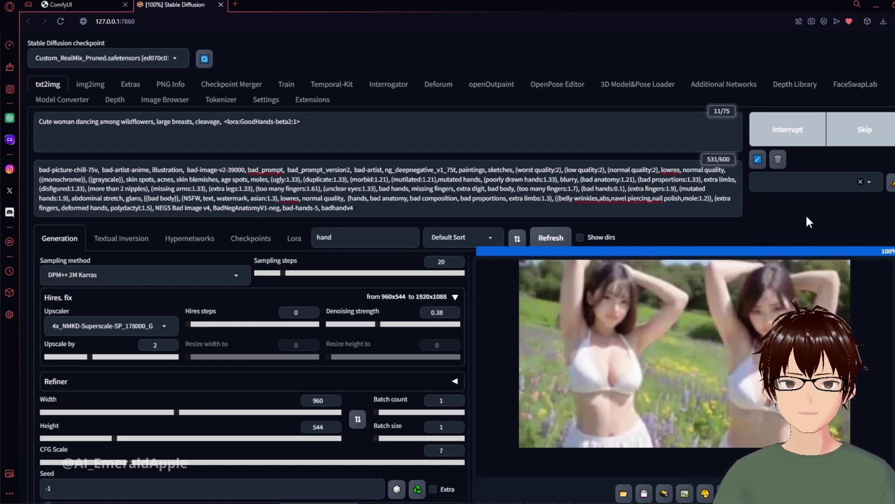
scroll(715, 210, "down", 2)
scroll(606, 289, "up", 2)
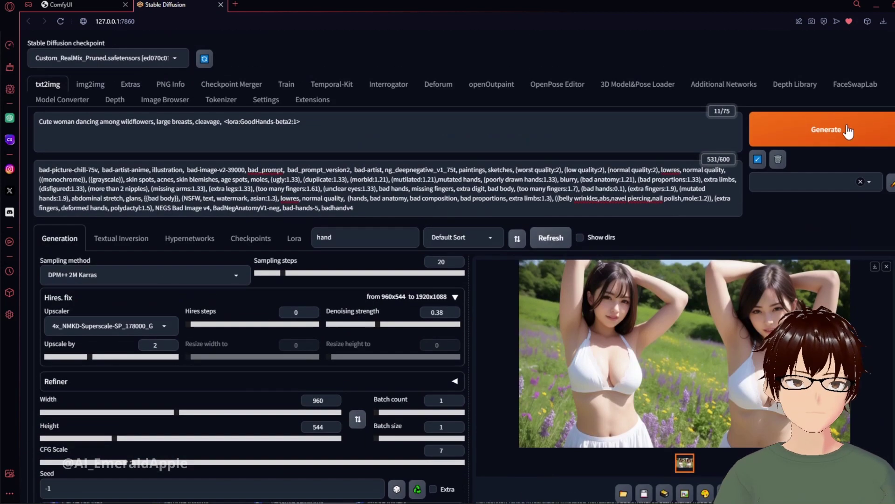
left_click(841, 135)
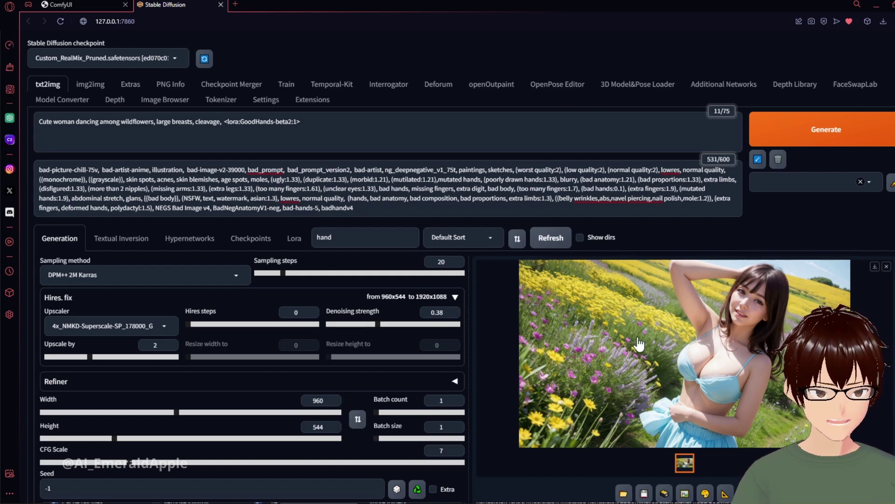
Step: Glance at the ComfyUI result, return to the Stable Diffusion web UI and view its new image full size in a separate browser tab
left_click(79, 4)
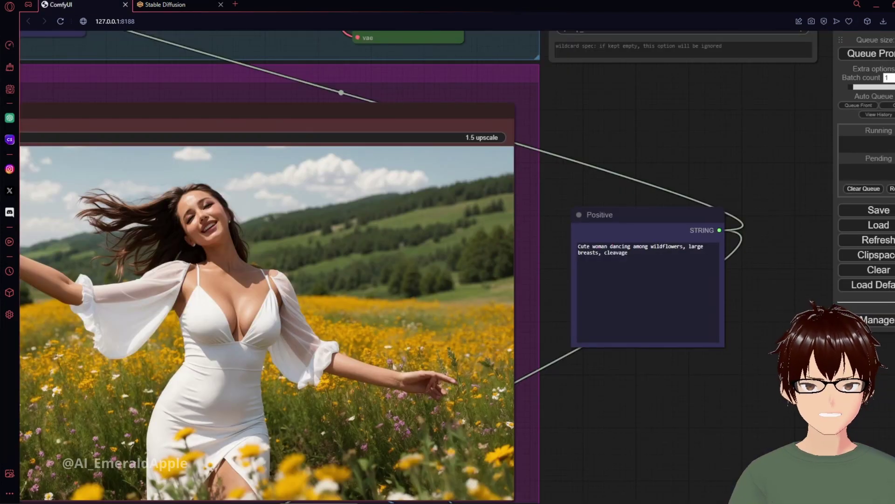
left_click(174, 5)
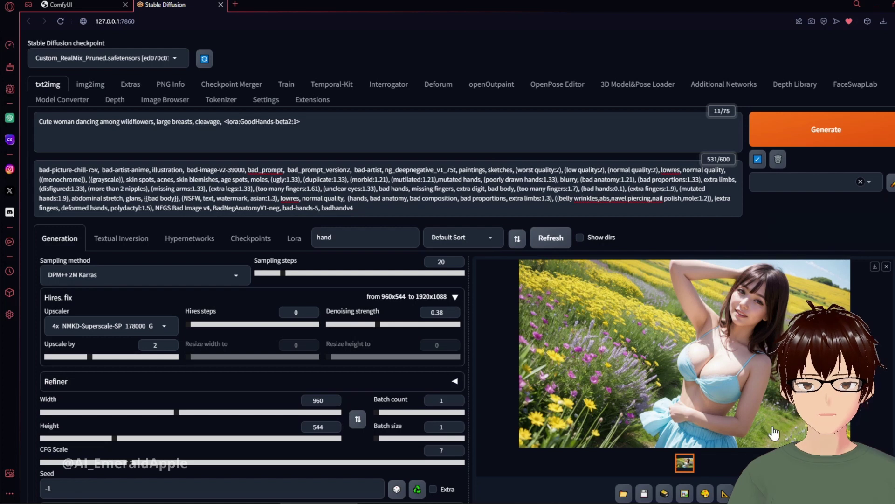
scroll(887, 276, "down", 1)
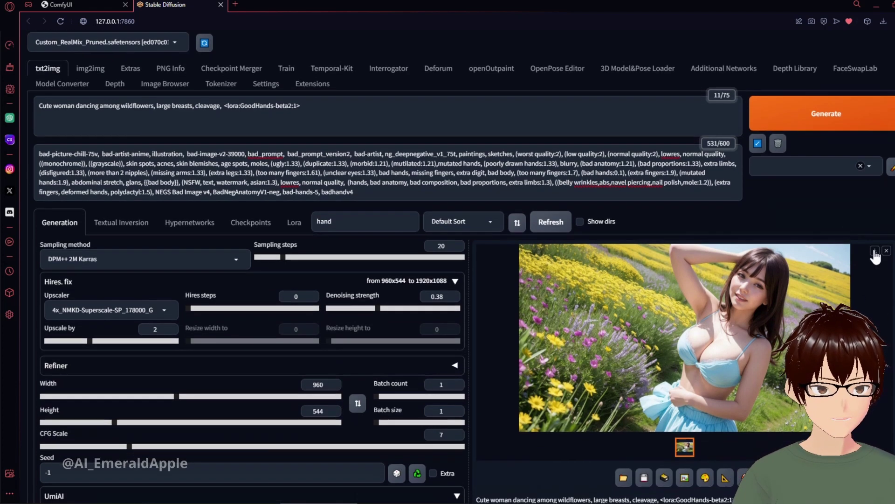
left_click(797, 284)
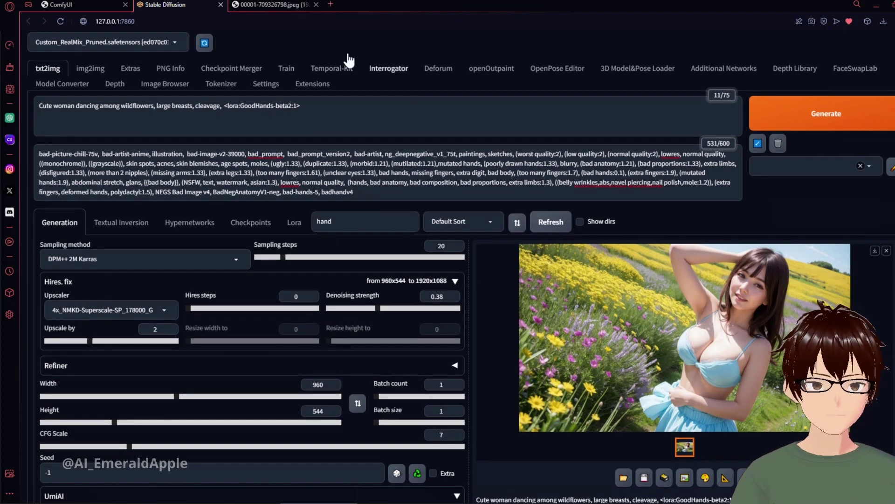
left_click(253, 7)
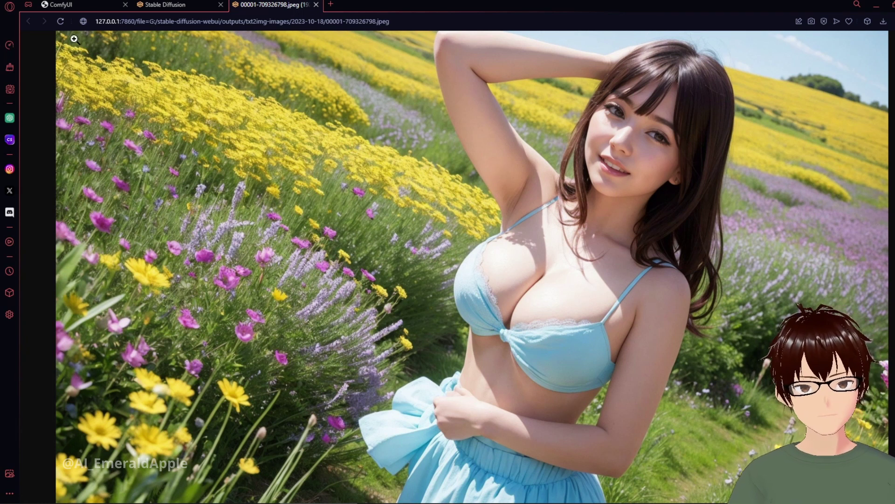
Step: Open ComfyUI's saved 1.5 upscale image in its own tab, compare it with the web UI picture and return to the txt2img page
left_click(94, 8)
right_click(196, 221)
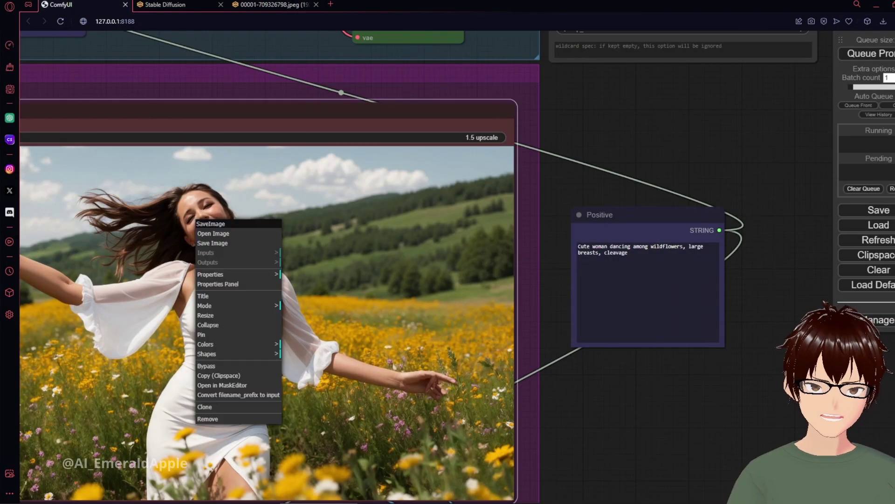
left_click(217, 233)
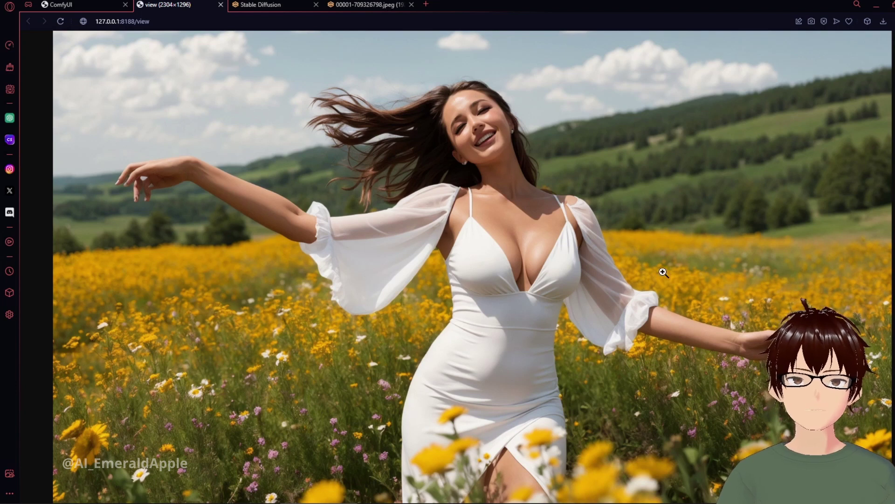
left_click(357, 7)
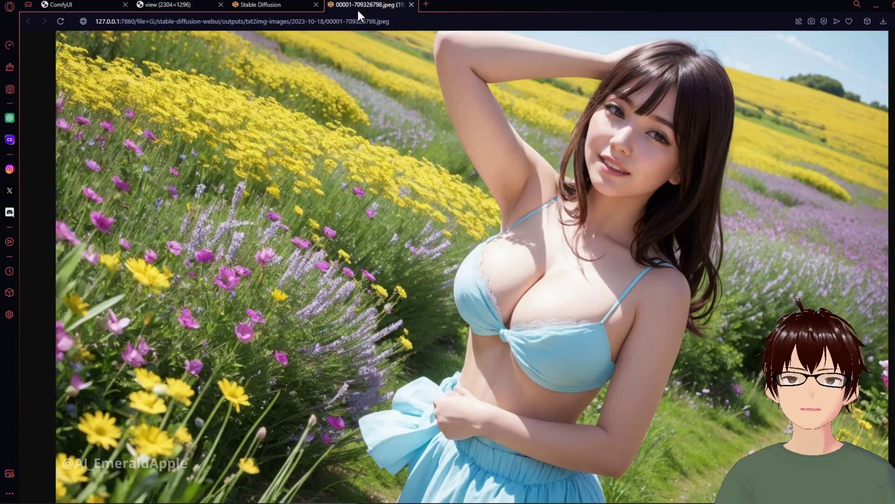
left_click(252, 7)
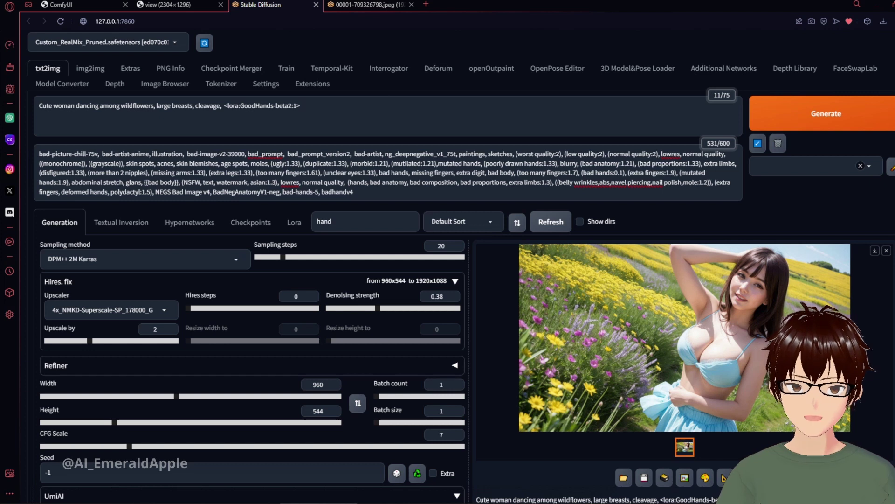
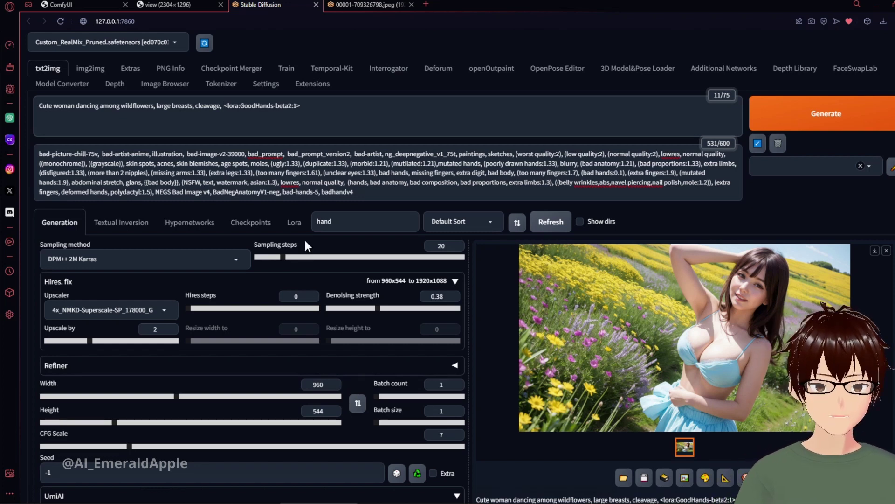
Step: Extend the positive prompt with "frilly dress, blonde hair, bangs," ahead of the GoodHands LoRA tag, correcting the spelling of "blonde"
type("frilly")
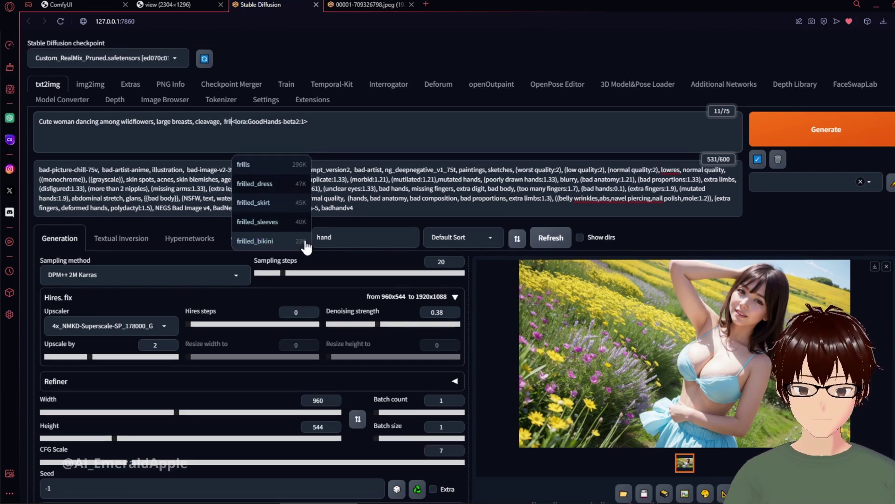
type(" dress,")
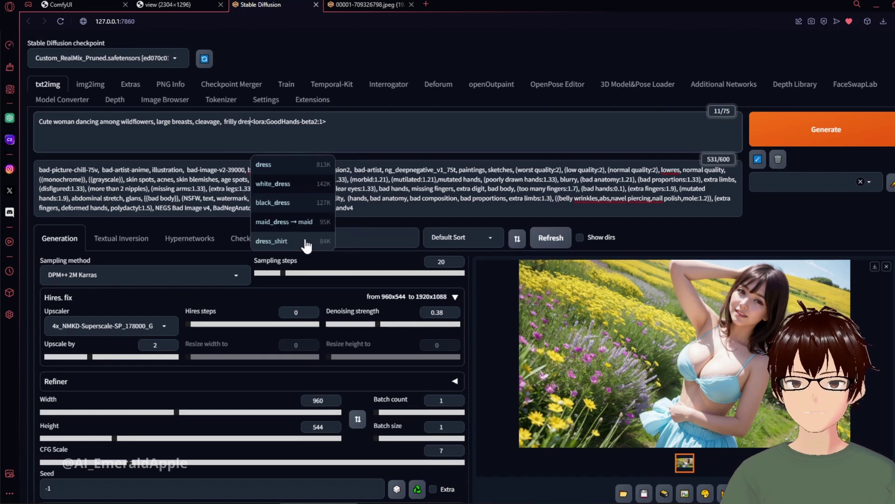
type(" blode hair, bangs,")
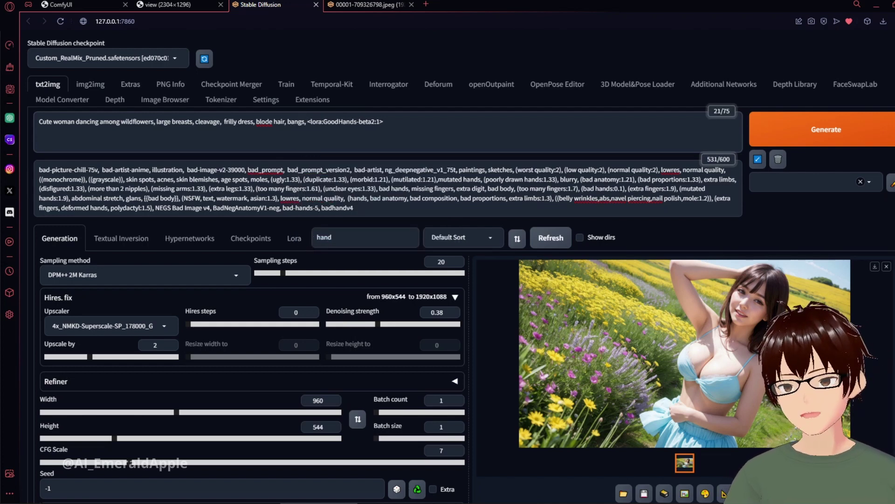
right_click(262, 123)
left_click(239, 122)
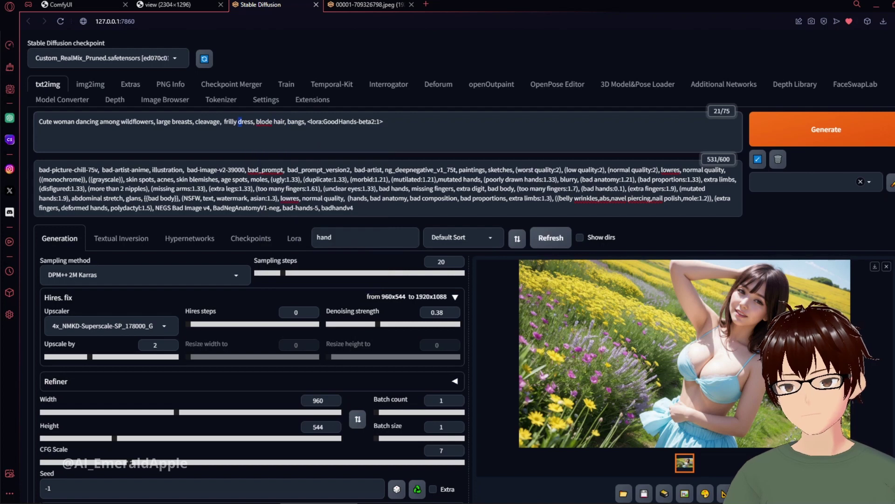
left_click(265, 121)
type("n")
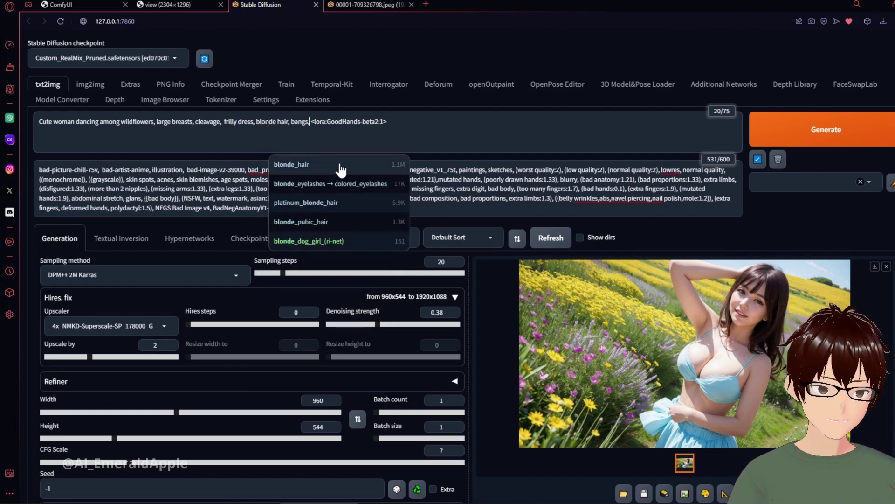
Step: Add "night sky, night, moon, stars, bonfire, crown of flowers," before the LoRA tag in the positive prompt and generate an image
left_click(311, 121)
type("night ky ")
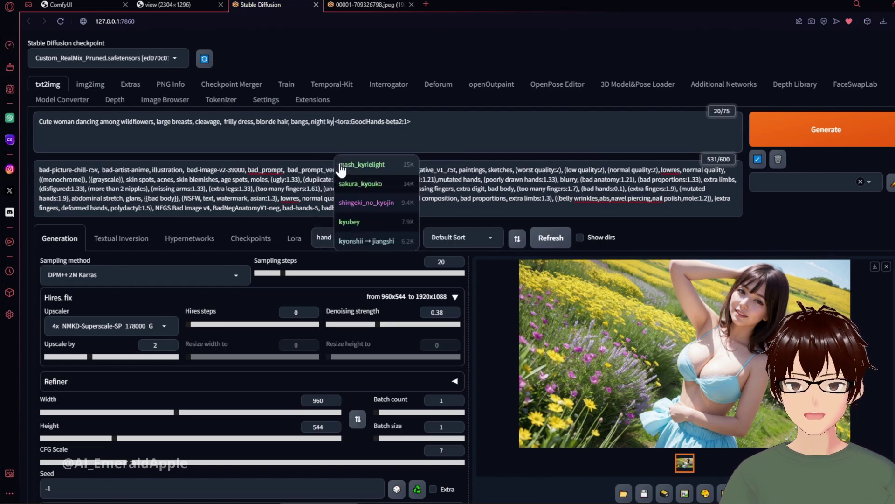
type(",")
key("BackSpace")
key("BackSpace")
type("sky, night, ")
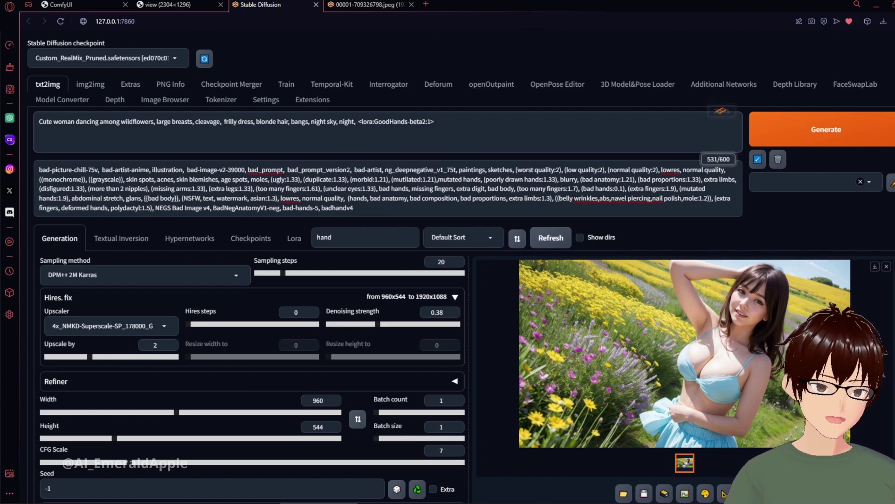
type("moon, stars, ")
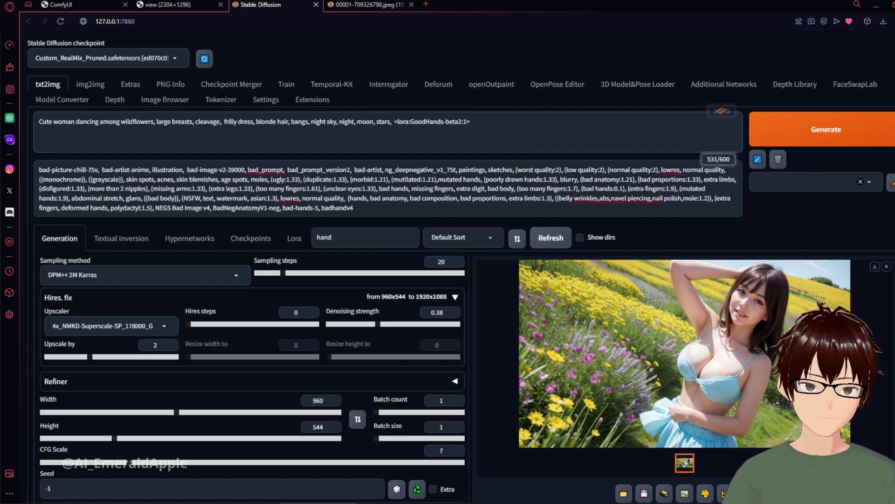
type("bonfire, ")
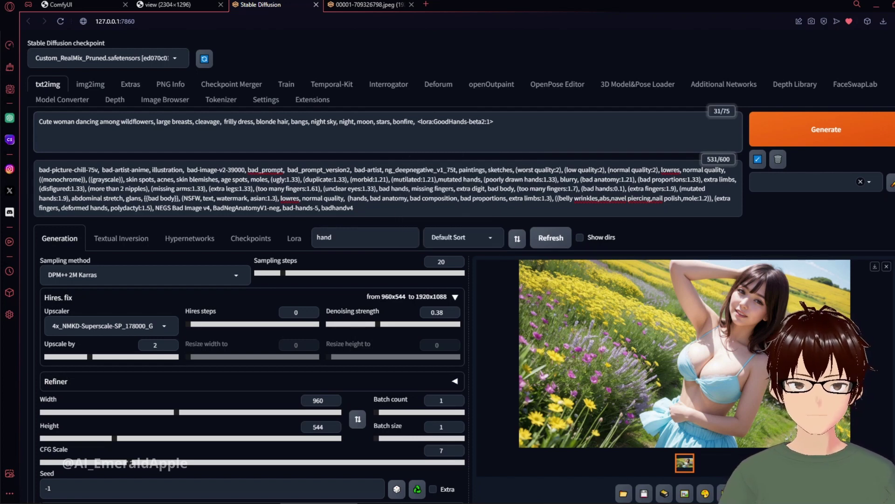
type("crown of flower")
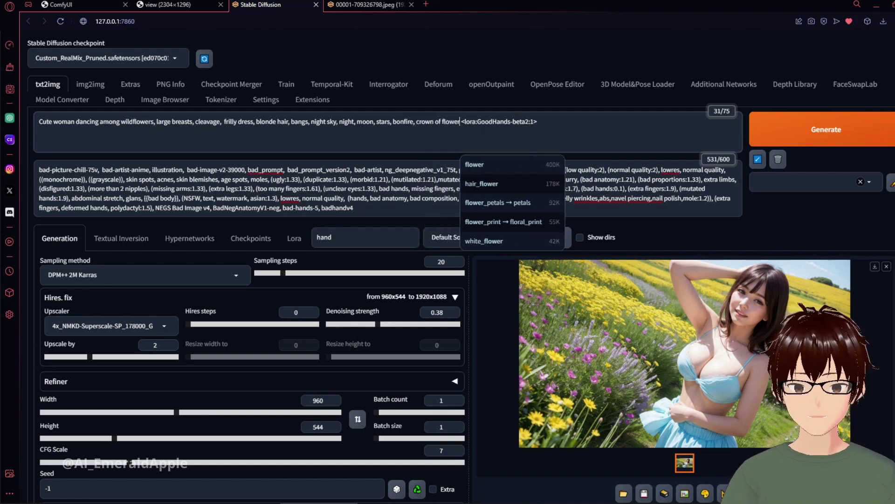
type("s,")
left_click(826, 129)
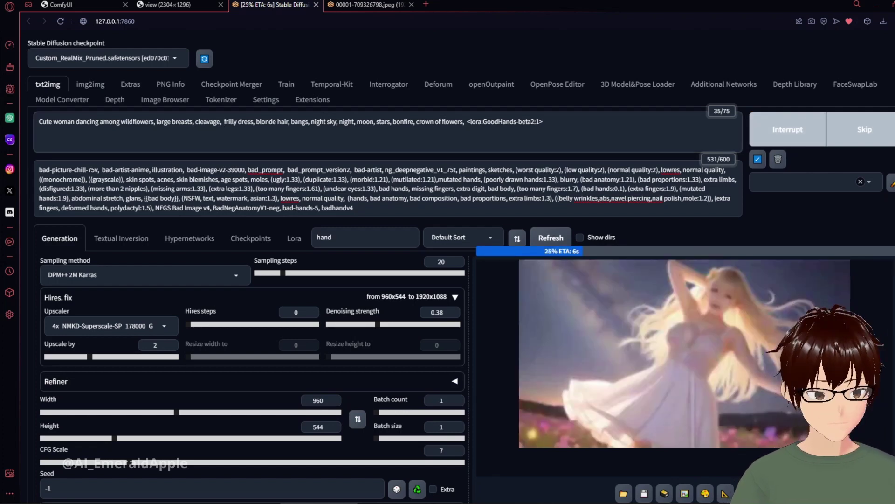
Step: Add "floating hair, car show in the background," before the LoRA tag, remove the extra space before "frilly", and generate another image
key("BackSpace")
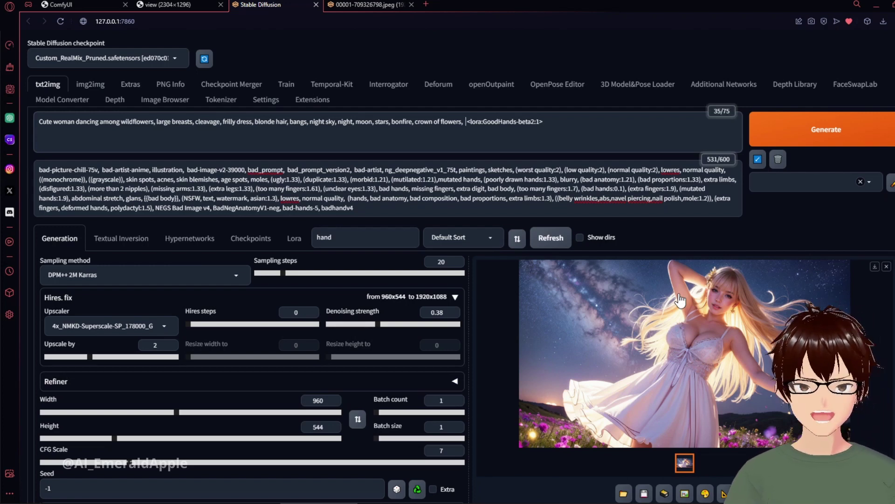
type("floating")
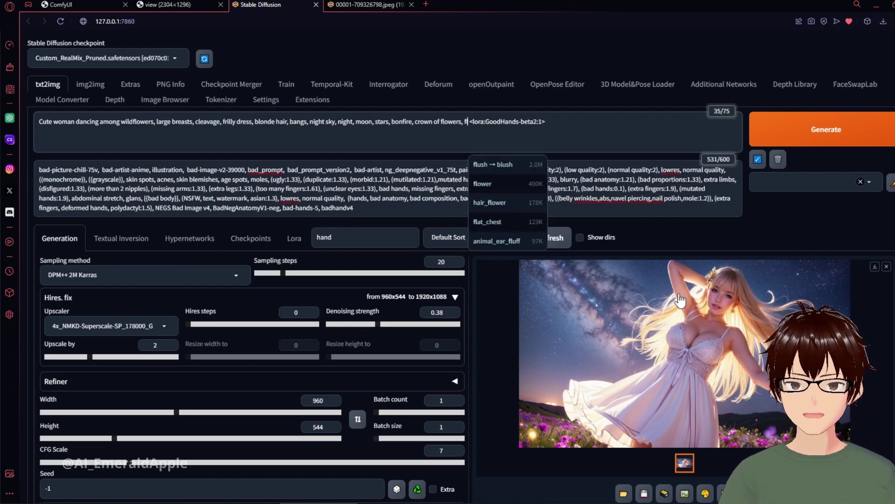
type(" hair, ")
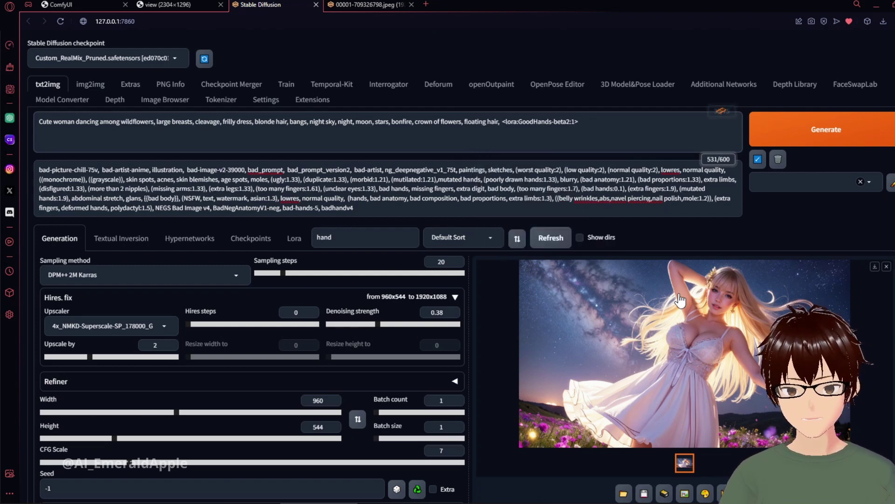
type("car show")
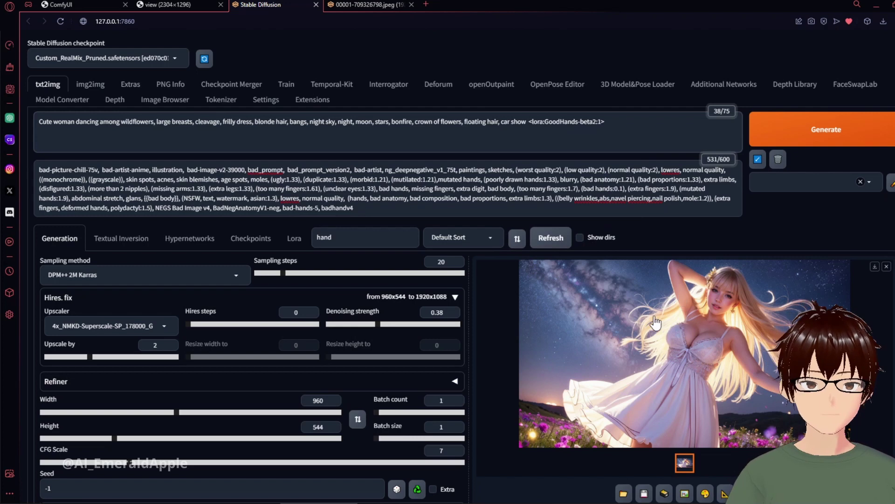
key("BackSpace")
key("BackSpace")
type("in the ba")
type("ckground")
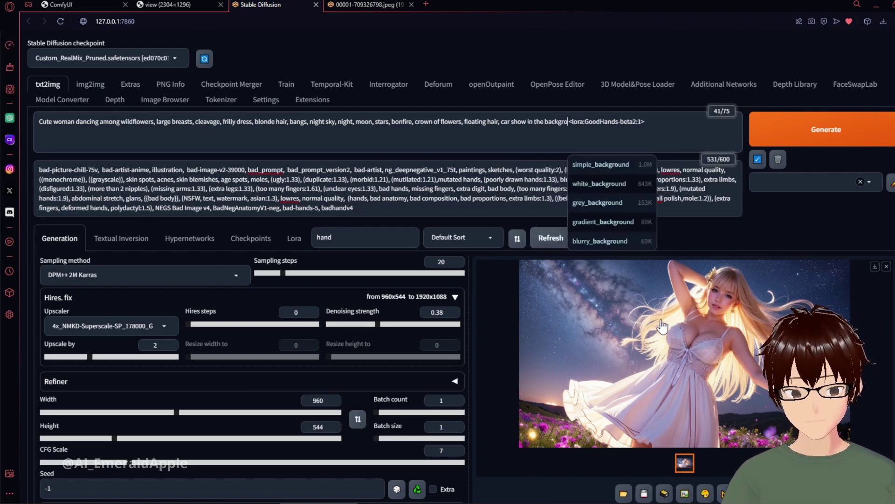
type(",")
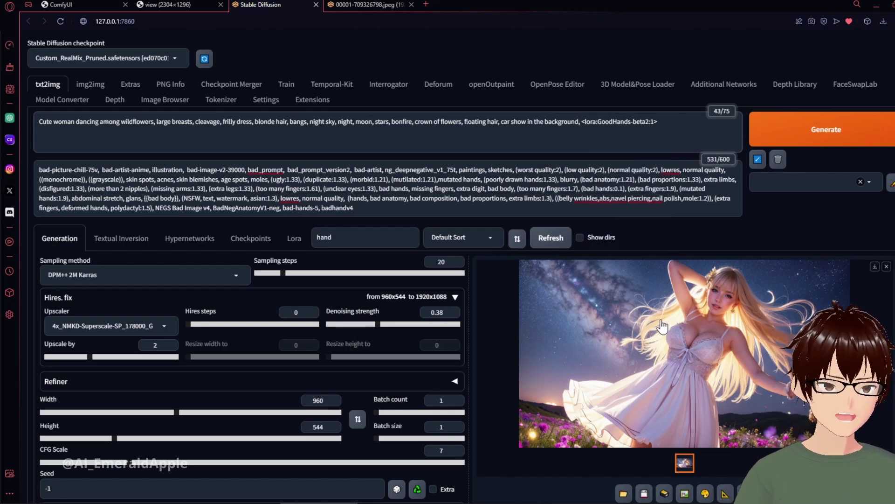
left_click(837, 135)
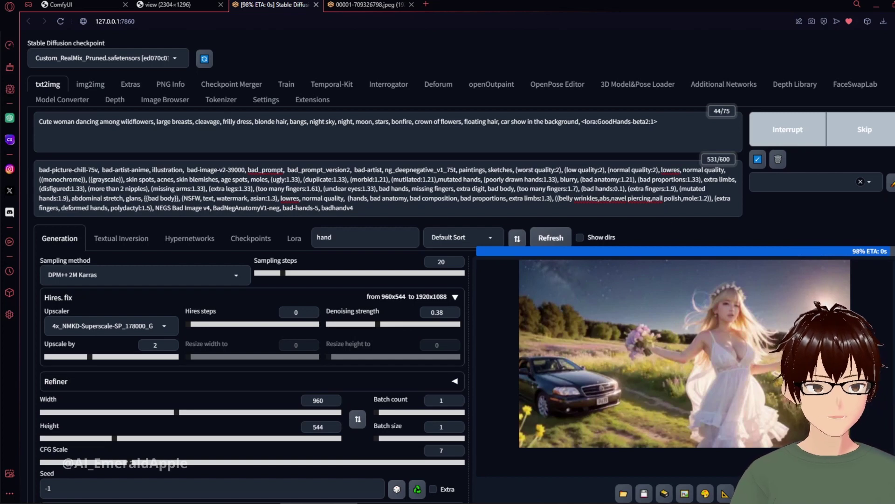
Step: Copy the positive prompt without its LoRA tag and view the newly generated image full size in its own browser tab
left_click_drag(580, 121, 25, 121)
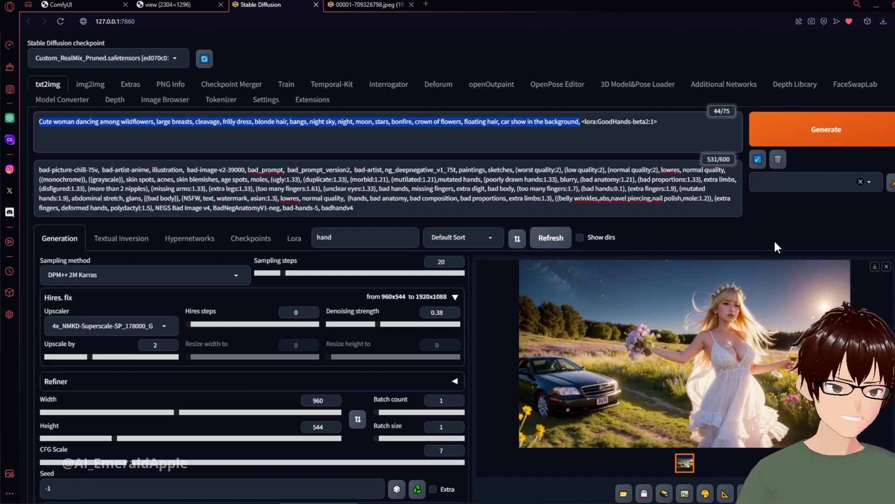
right_click(735, 329)
left_click(740, 332)
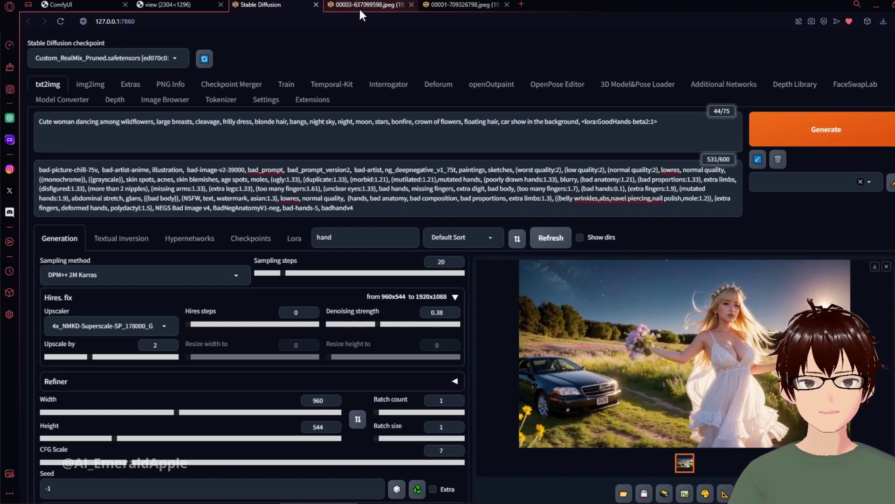
left_click(360, 6)
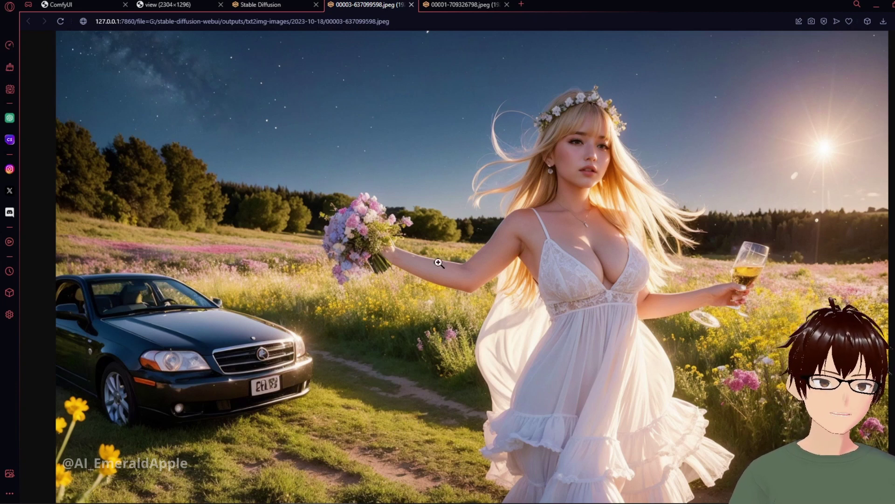
Step: Switch to ComfyUI, replace the Positive node's text with the copied prompt and queue the generation
left_click(56, 4)
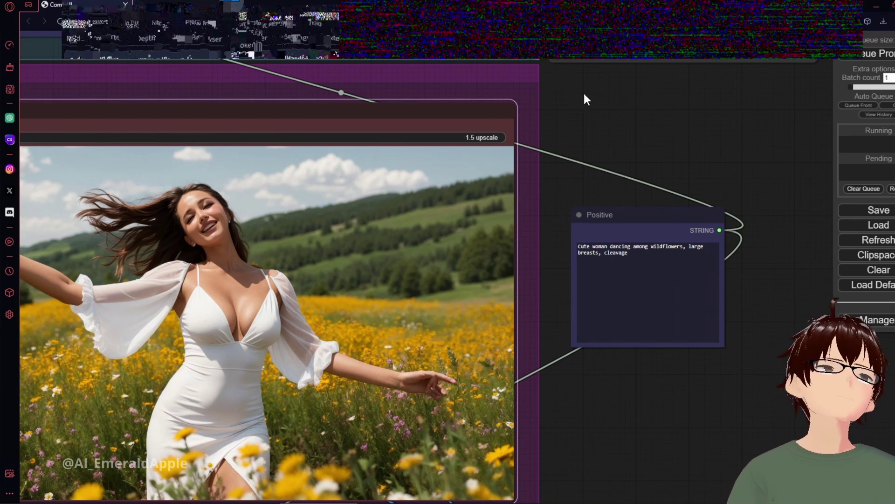
left_click(603, 133)
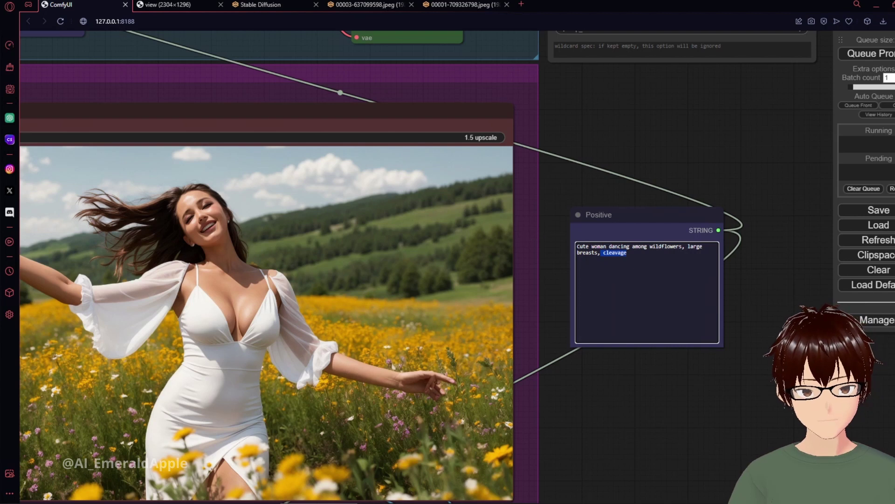
key("ctrl+a")
key("ctrl+v")
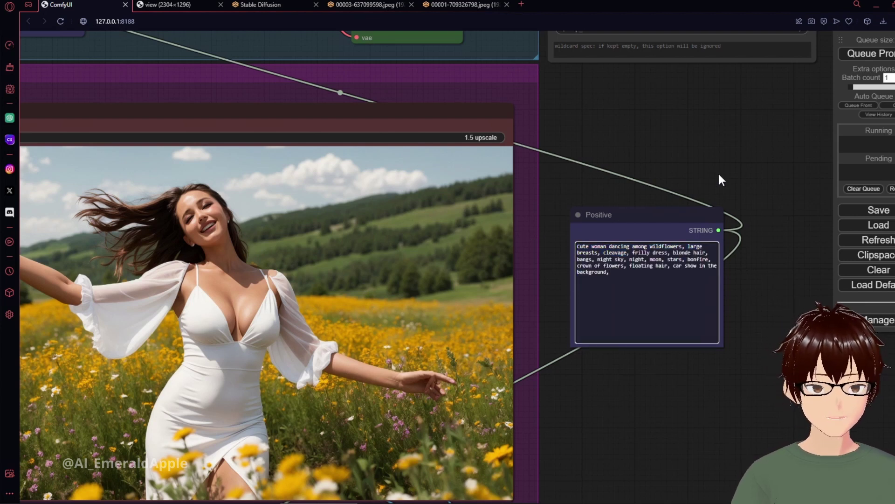
left_click(849, 55)
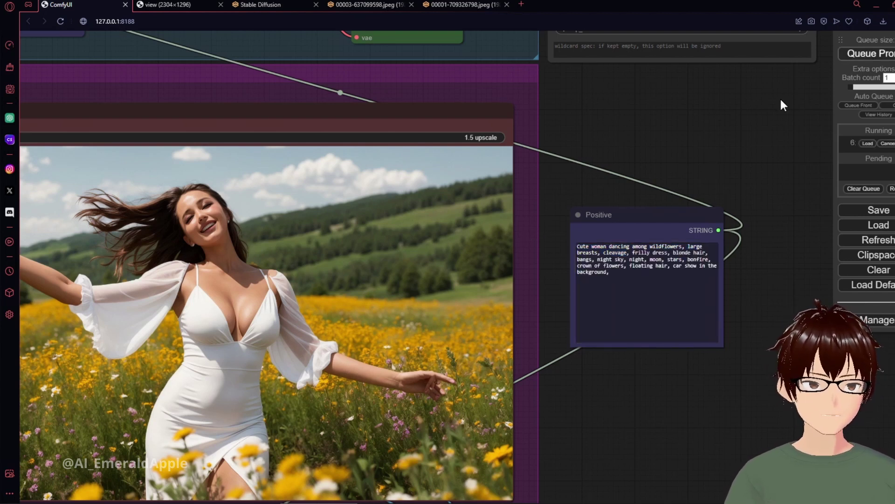
Step: Examine the new result in the upper Preview Image node of the output group up close
scroll(623, 130, "down", 6)
left_click_drag(596, 298, 754, 320)
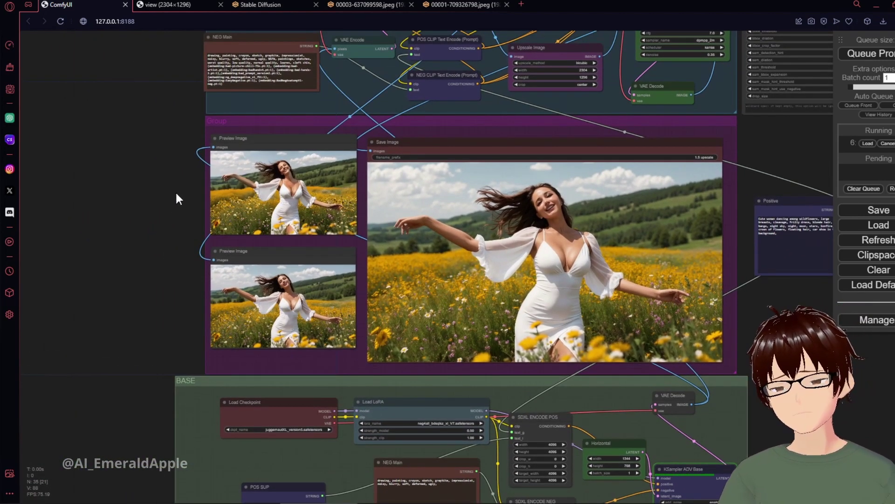
scroll(178, 187, "up", 5)
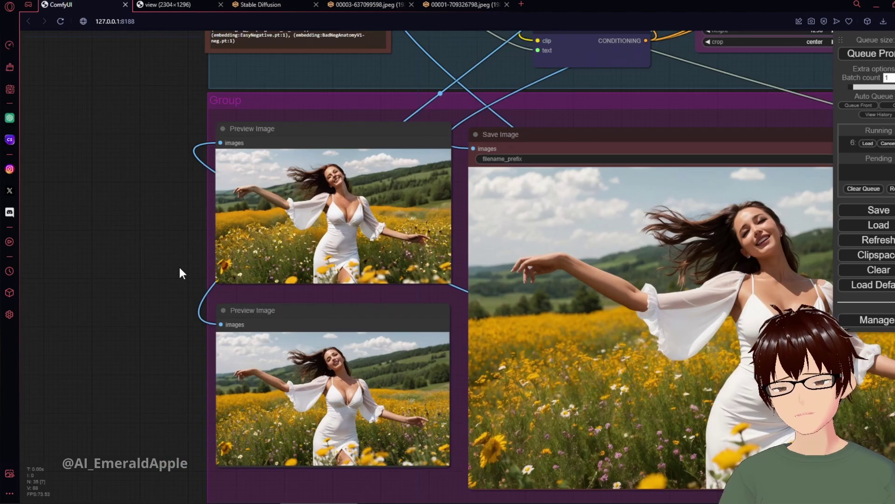
scroll(169, 241, "up", 7)
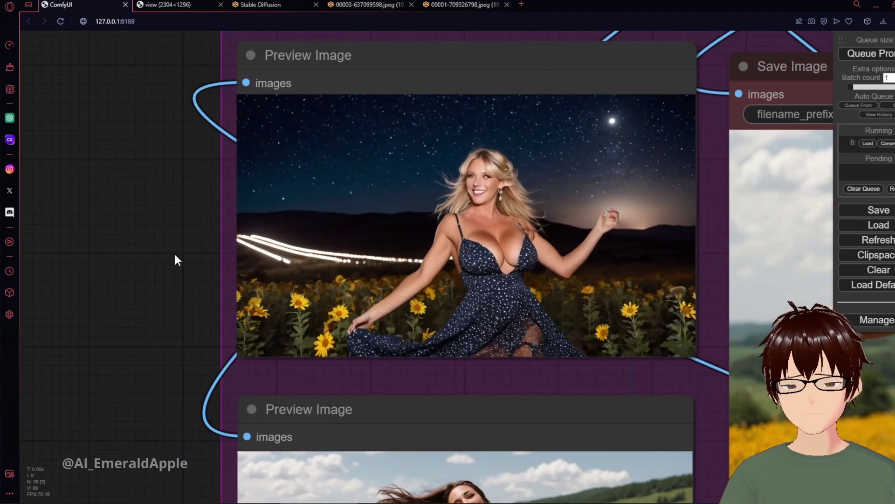
scroll(149, 197, "up", 5)
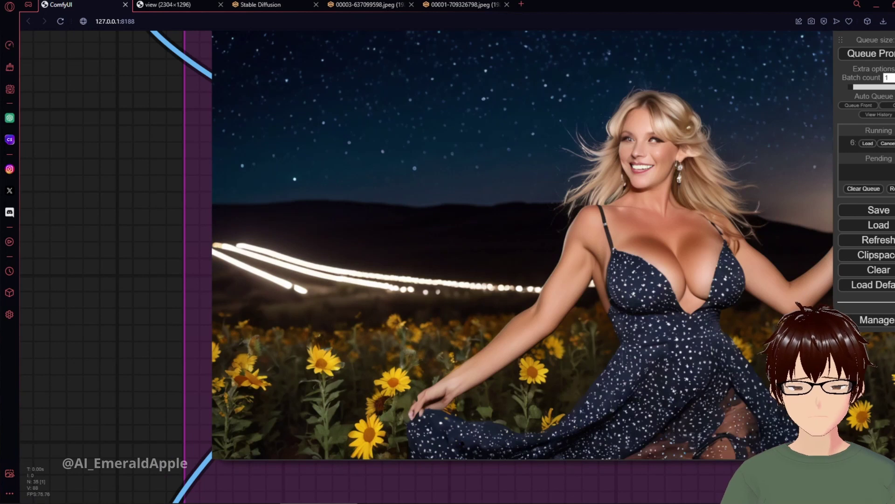
left_click_drag(171, 298, 61, 318)
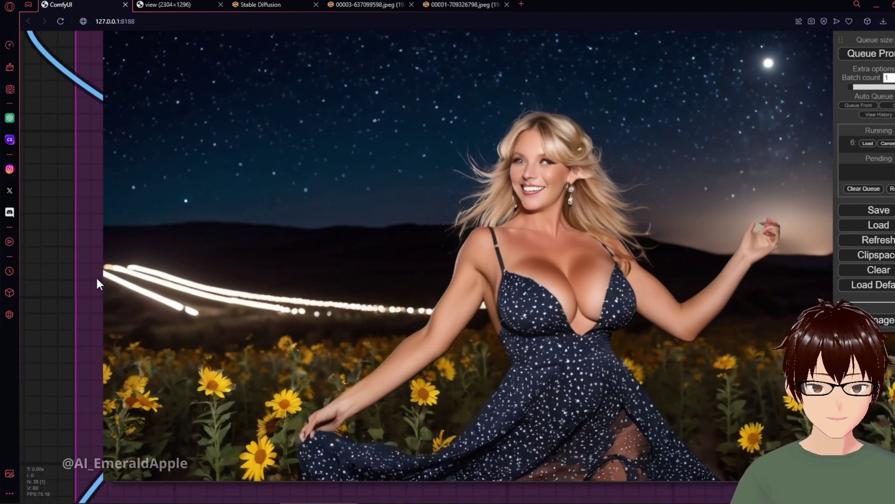
Step: Inspect the lower Preview Image result up close, comparing it with the upper one, and check the whole output group
scroll(97, 278, "down", 7)
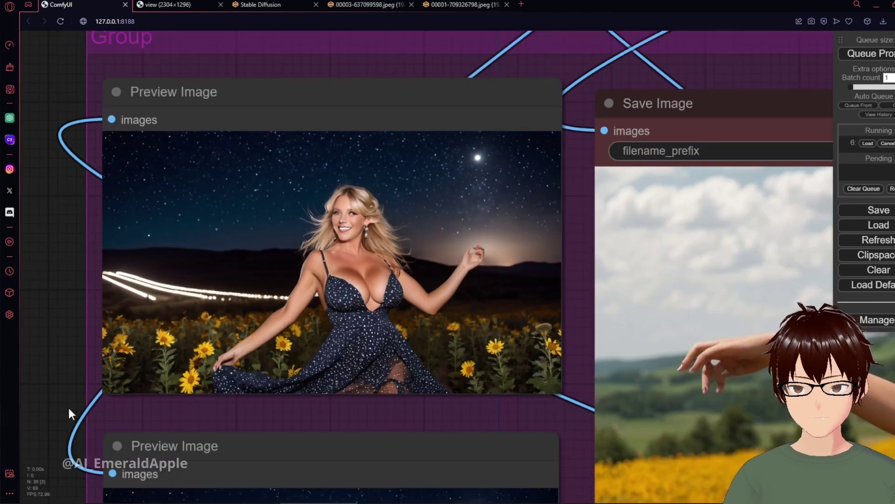
left_click_drag(70, 391, 60, 275)
left_click_drag(61, 235, 122, 63)
scroll(364, 227, "up", 7)
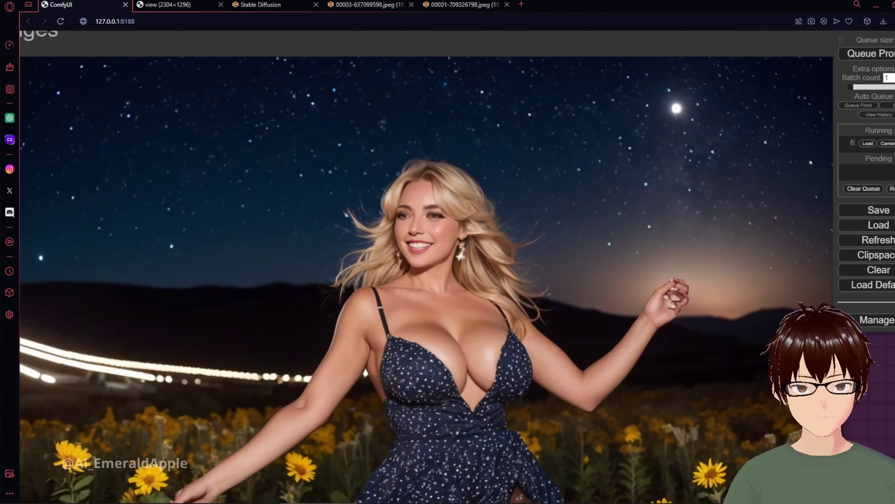
scroll(472, 266, "down", 5)
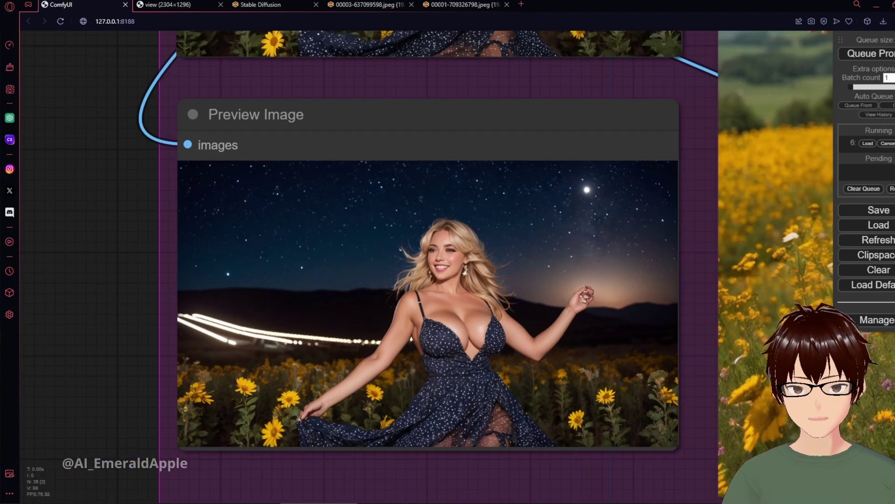
scroll(415, 327, "down", 5)
left_click_drag(264, 418, 1, 404)
scroll(705, 366, "down", 7)
left_click_drag(830, 393, 545, 371)
left_click_drag(703, 320, 765, 394)
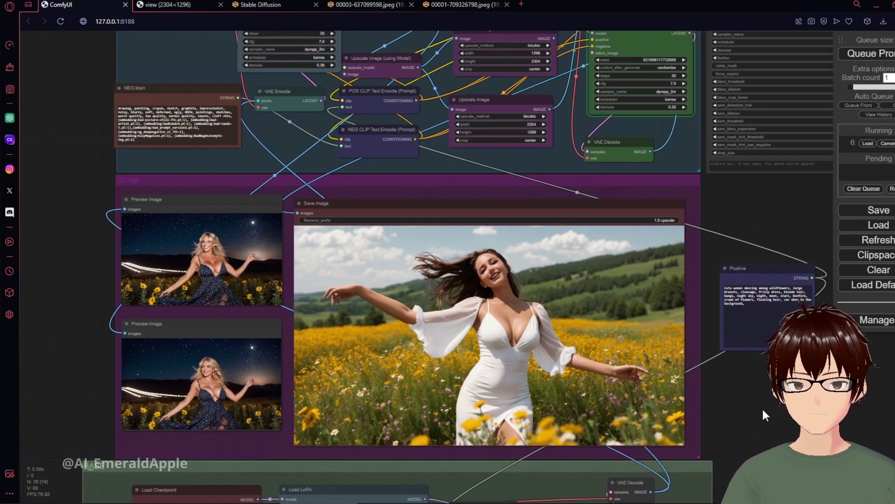
Step: Switch to the Stable Diffusion web UI and add "Dramatic, surreal, dreamlike, fantasy," at the start of the positive prompt
left_click(273, 4)
left_click(37, 121)
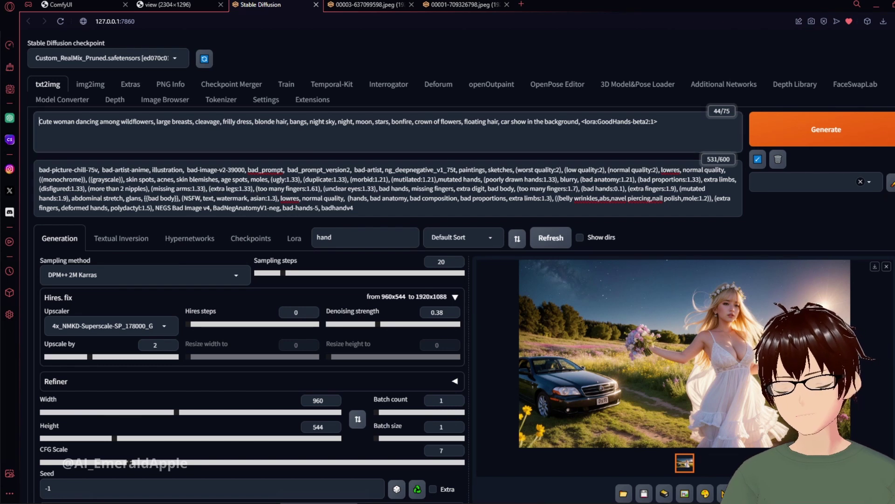
type("Dramat")
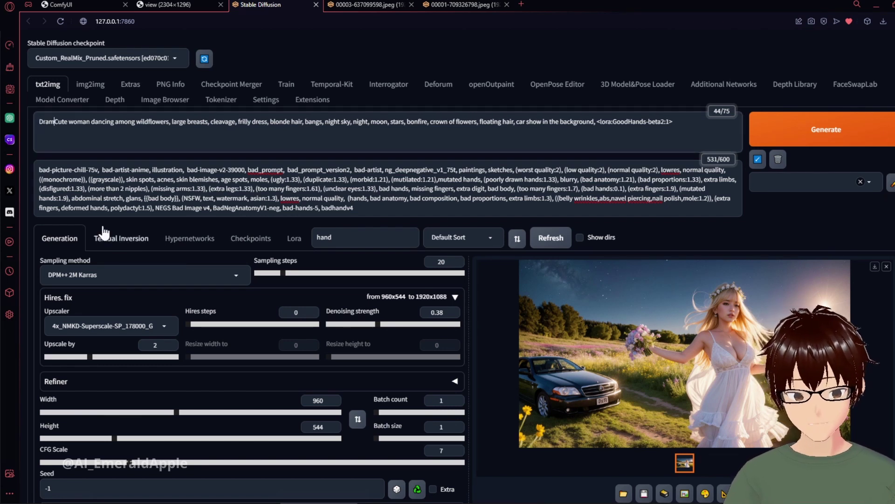
type("ic, surreal, ")
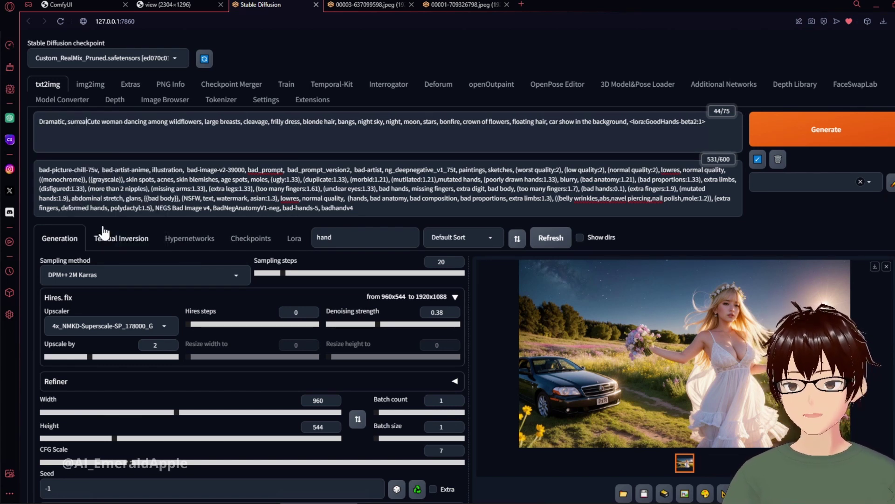
type("dreamlink,")
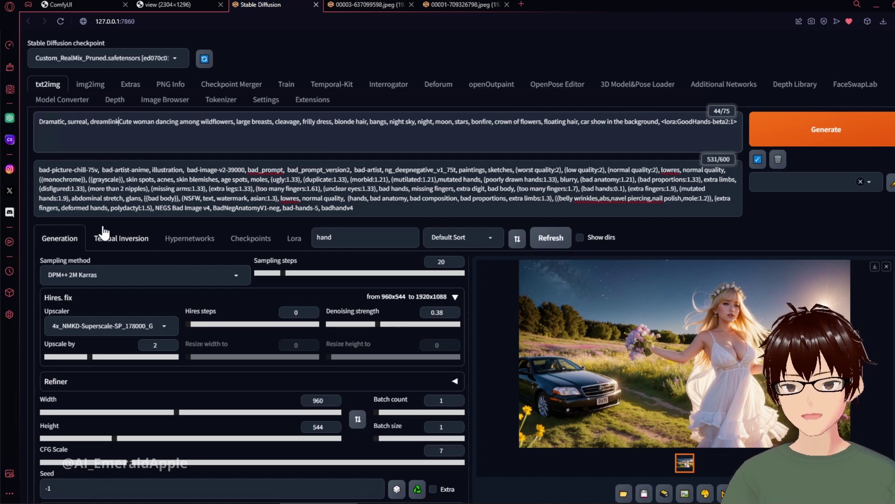
key("Left")
key("Left")
key("BackSpace")
key("BackSpace")
type("ke, ")
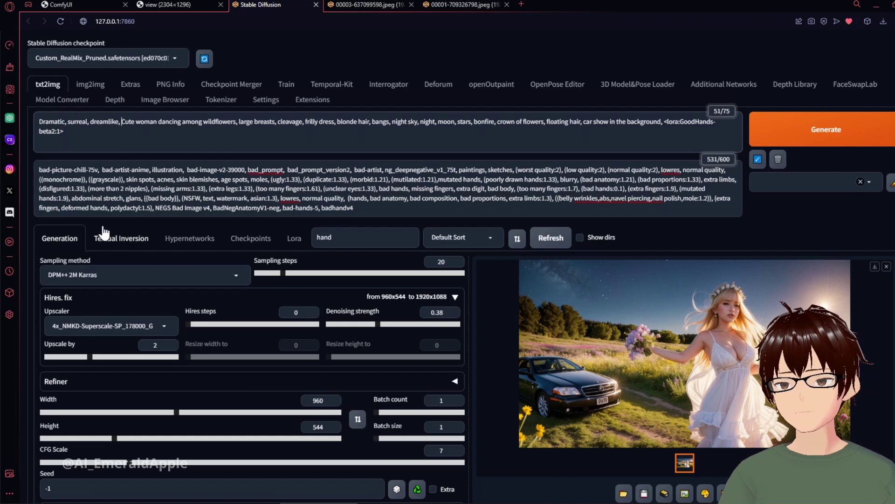
type("fantasy")
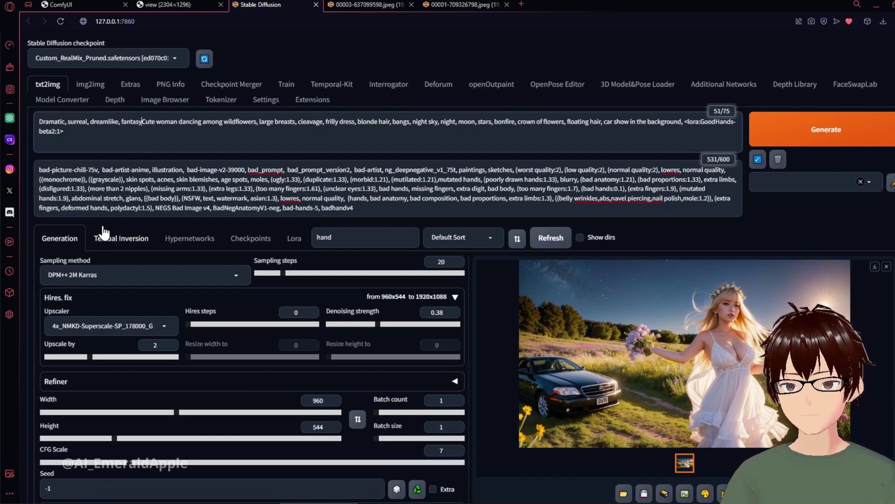
type(",")
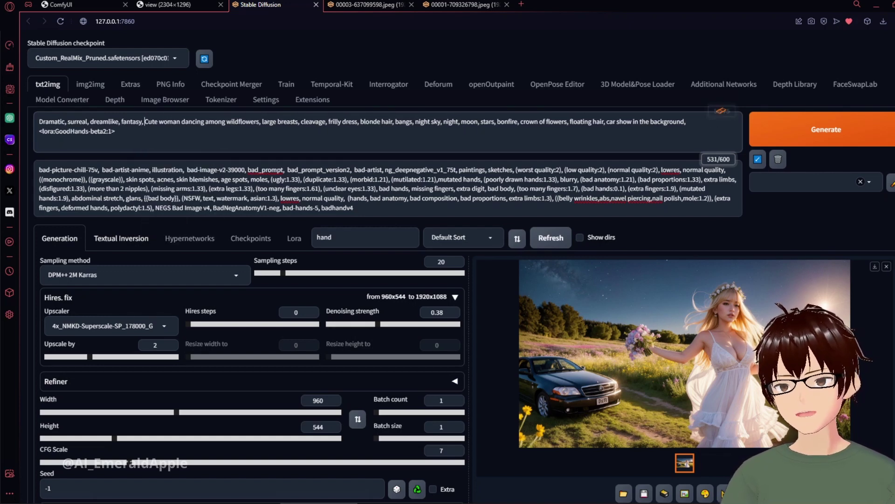
key("ctrl+a")
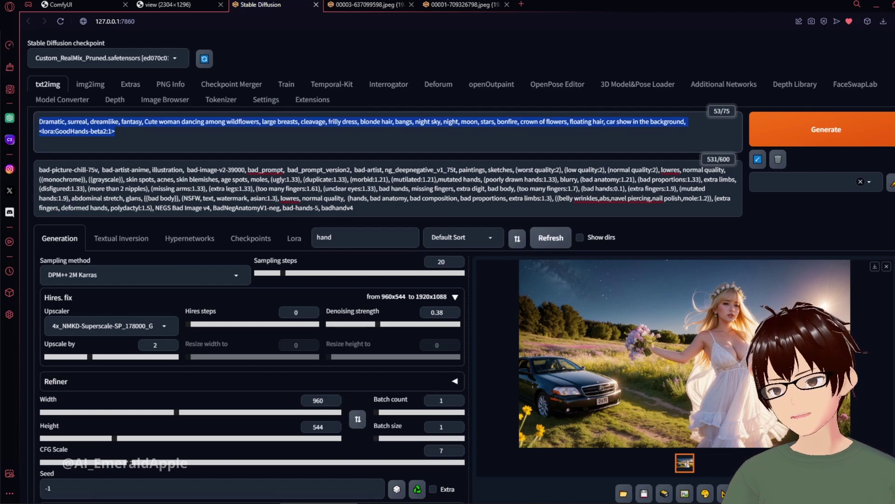
Step: Inspect ComfyUI's upscaled Save Image result up close and compare it with the web UI image 00003-637099598.jpeg
left_click(76, 5)
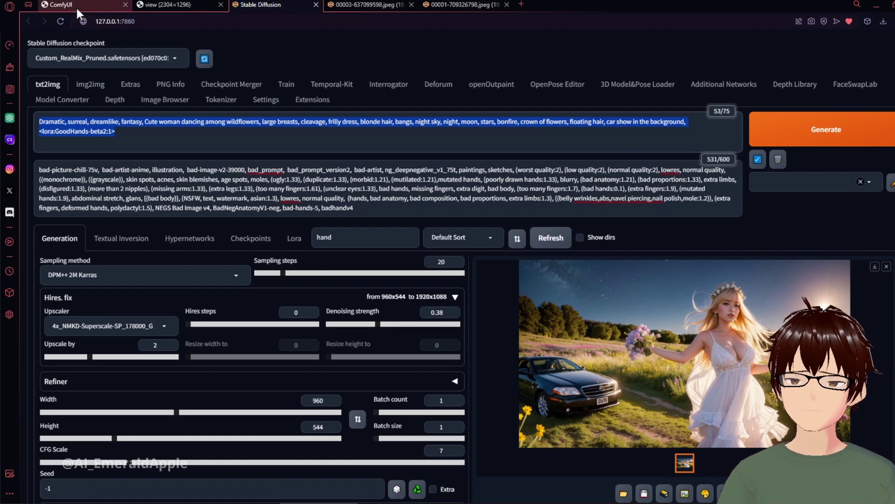
scroll(755, 404, "up", 5)
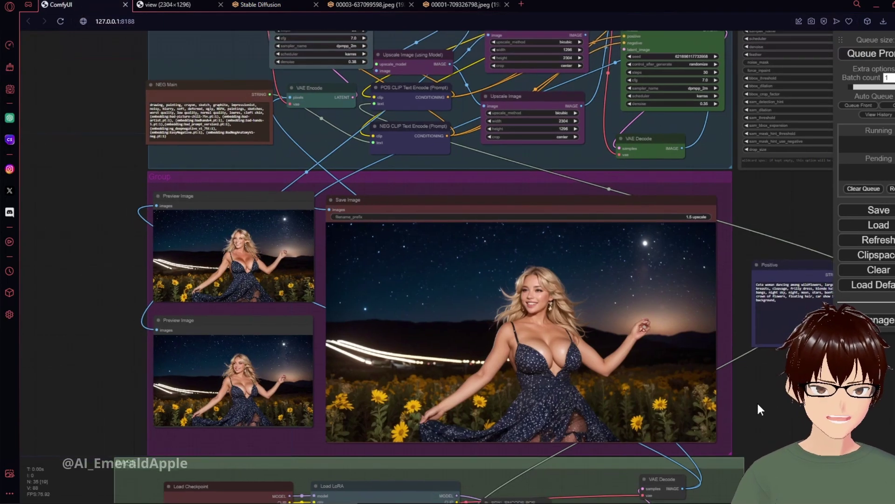
left_click_drag(760, 402, 872, 409)
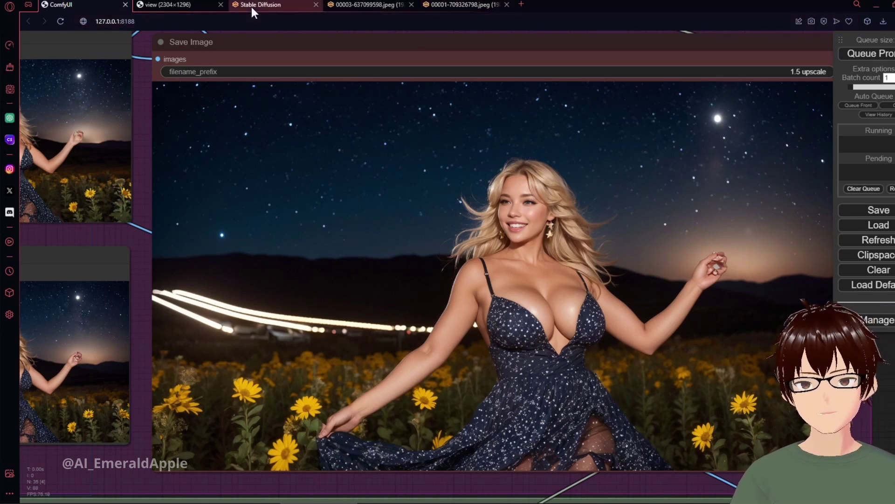
scroll(545, 202, "down", 6)
left_click(286, 5)
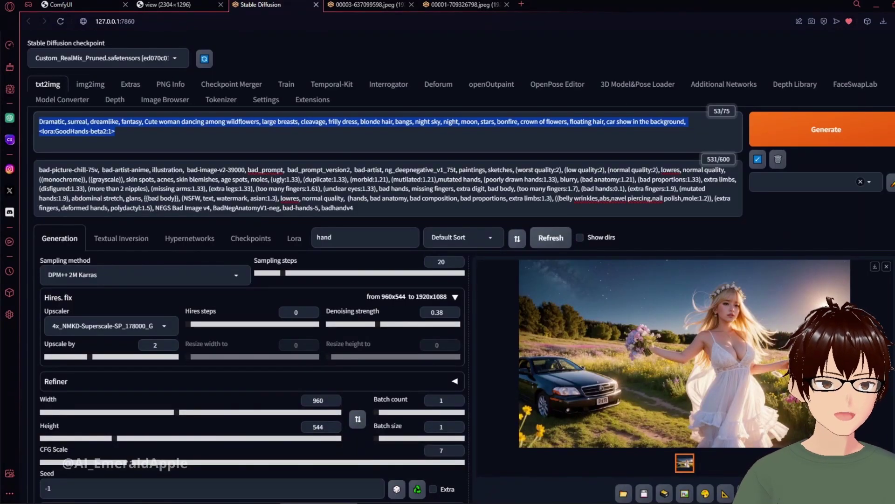
left_click(458, 6)
left_click(348, 7)
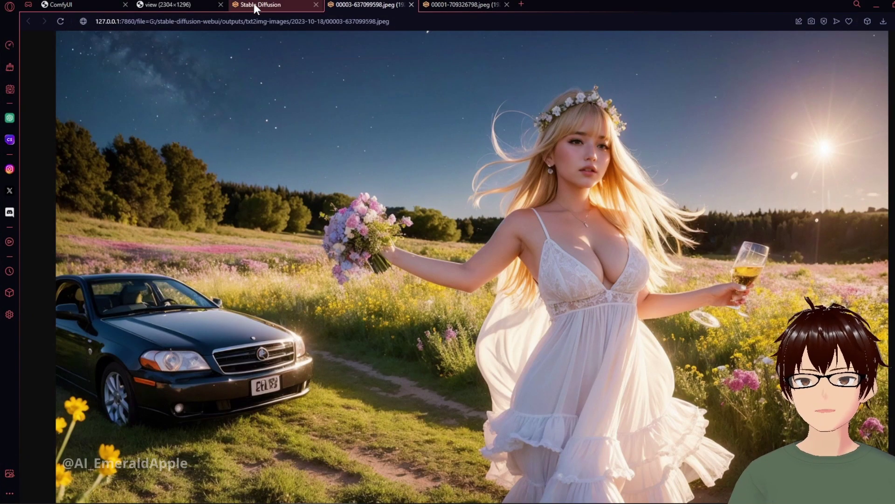
Step: Return to the Stable Diffusion web UI, generate an image from the extended prompt and copy the whole positive prompt
left_click(247, 7)
left_click(822, 135)
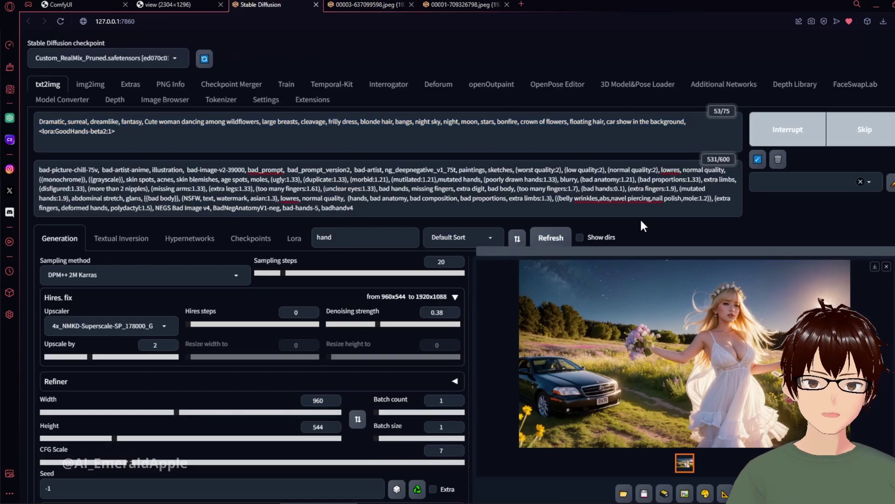
left_click_drag(137, 127, 3, 105)
key("ctrl+c")
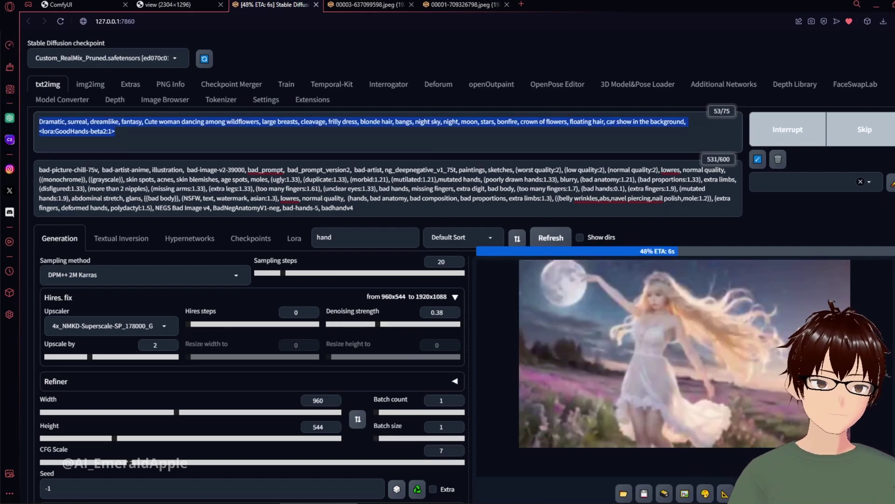
Step: Switch to ComfyUI and replace the Positive node's text with the copied prompt, including its LoRA tag
left_click(55, 8)
left_click_drag(110, 175, 46, 110)
scroll(749, 278, "up", 5)
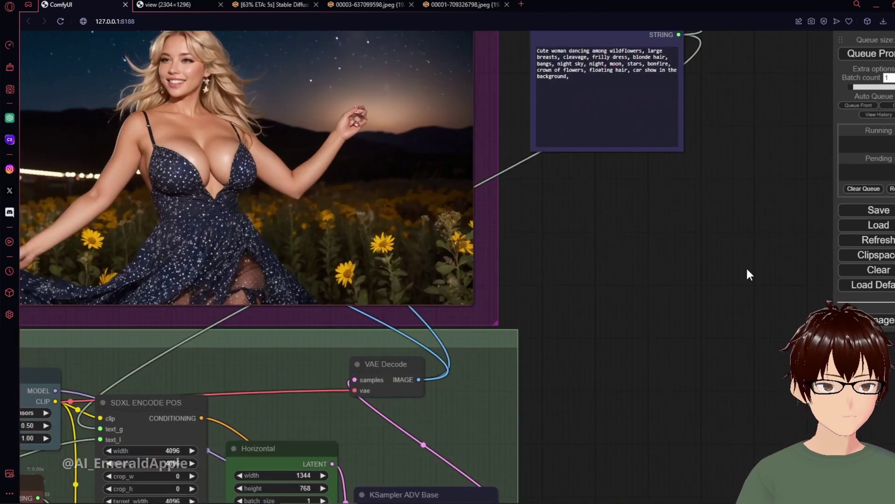
scroll(747, 272, "up", 4)
scroll(653, 209, "down", 3)
left_click_drag(640, 287, 632, 438)
left_click_drag(523, 195, 452, 154)
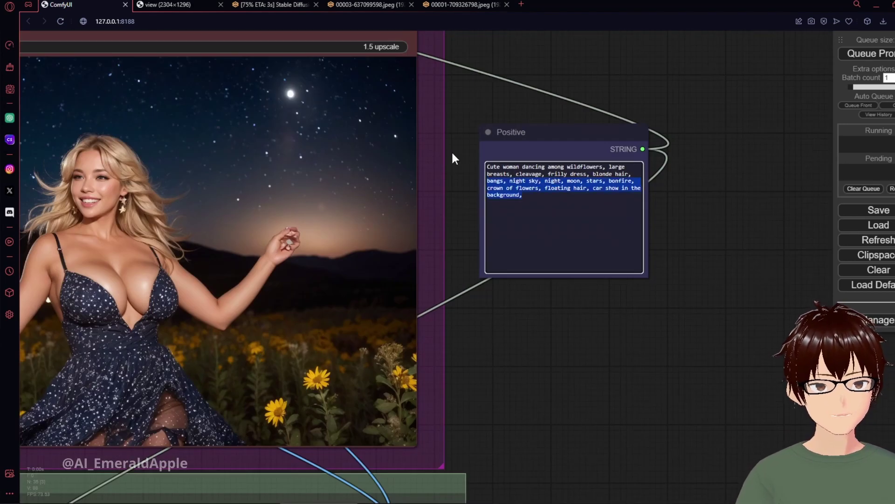
left_click_drag(523, 195, 494, 174)
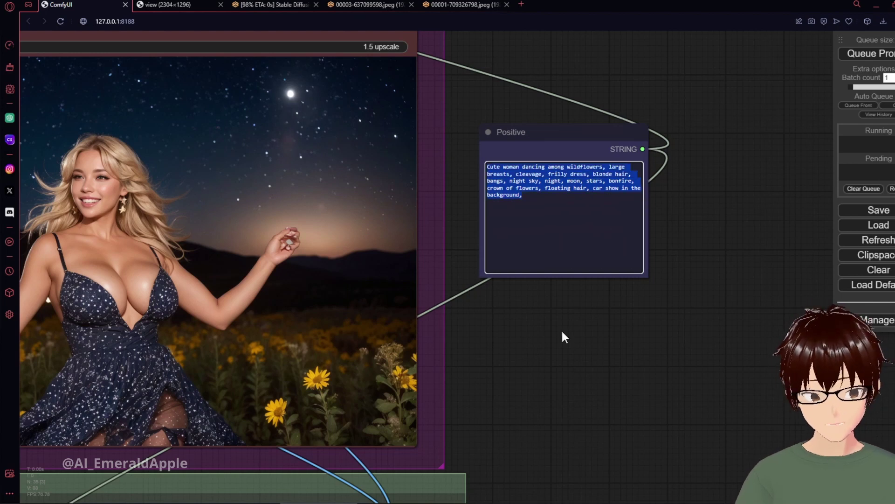
key("ctrl+v")
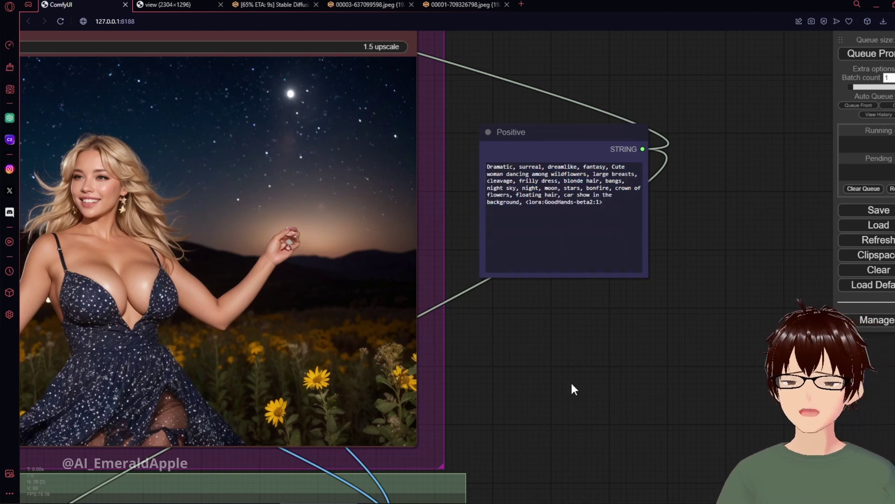
Step: Switch to the Stable Diffusion web UI and view the newly generated image full size in its own browser tab
left_click(262, 7)
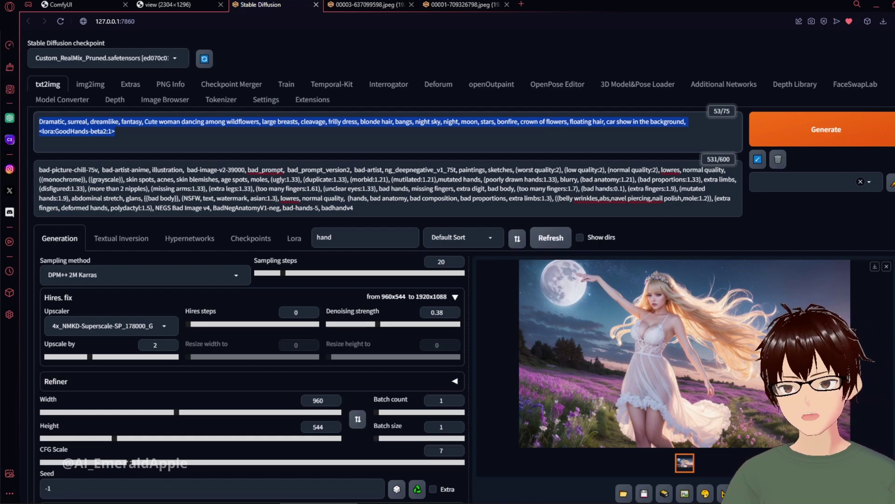
left_click_drag(827, 226, 778, 199)
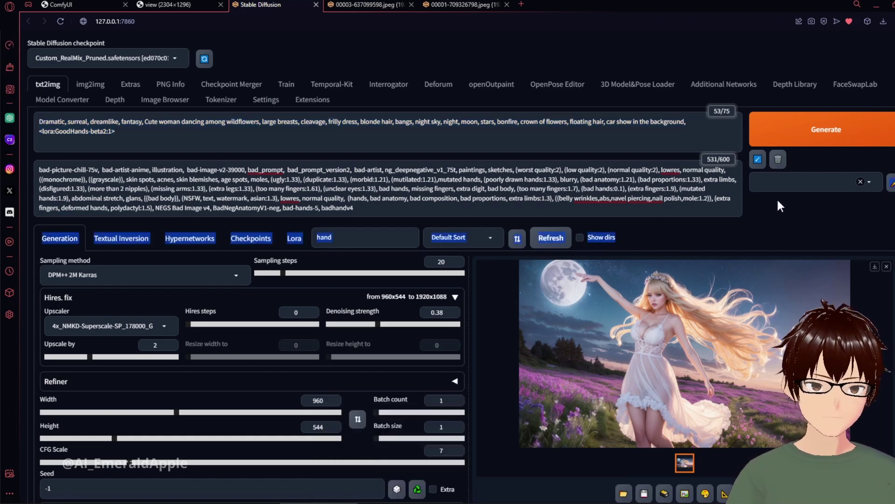
left_click(842, 218)
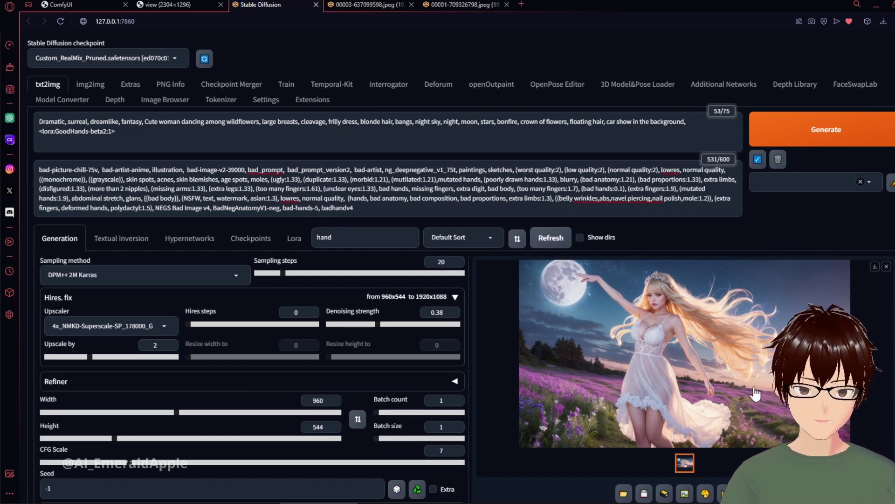
right_click(727, 337)
left_click(746, 345)
left_click(449, 4)
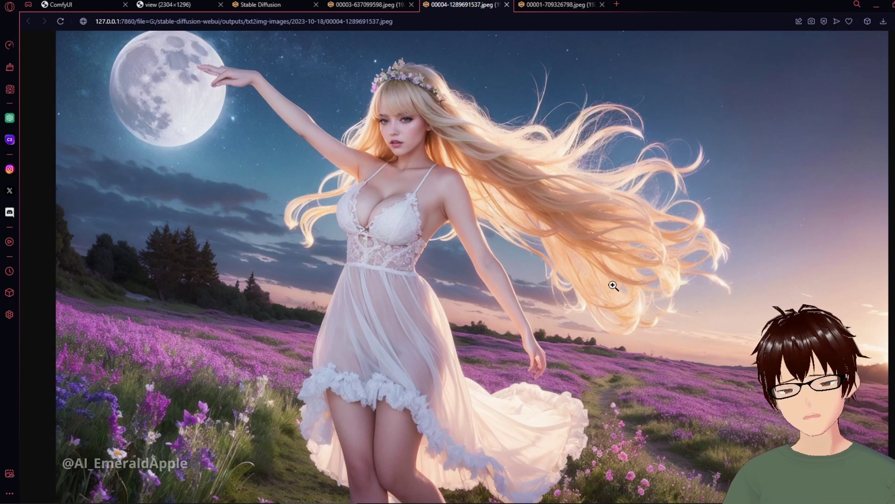
Step: Switch to ComfyUI, queue the generation with the updated Positive prompt and bring the output group into view
left_click(70, 4)
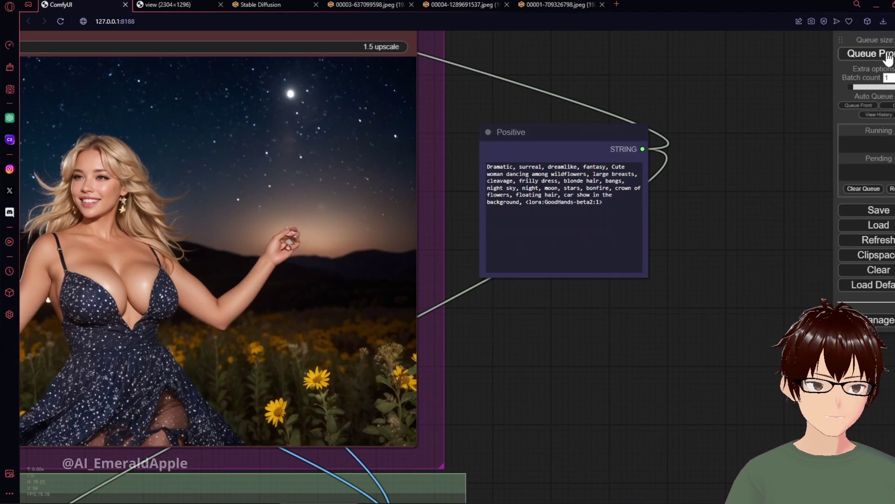
scroll(748, 294, "down", 3)
left_click_drag(629, 373, 894, 385)
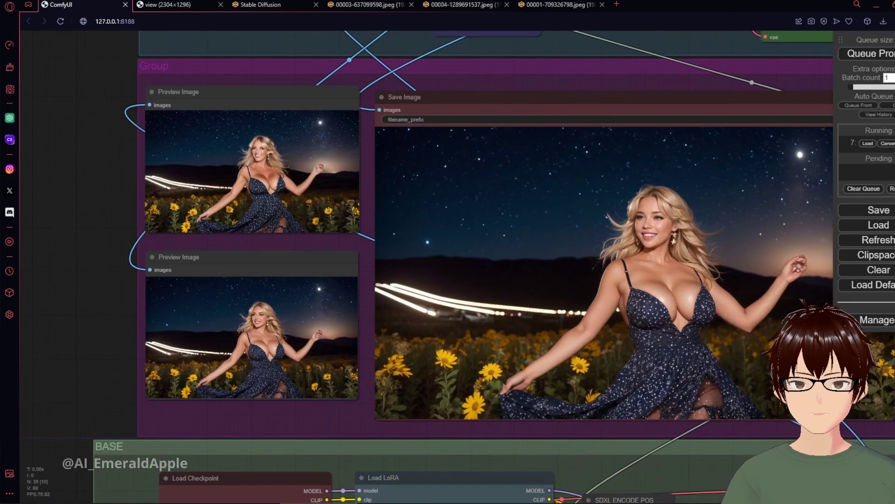
Step: Examine the new results in the upper and lower Preview Image nodes up close
left_click_drag(89, 331, 116, 166)
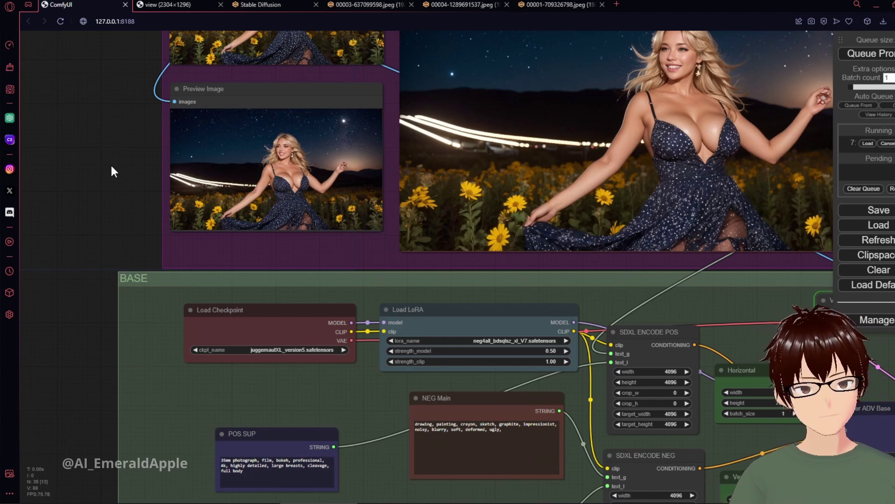
left_click_drag(99, 98, 134, 300)
scroll(150, 226, "up", 5)
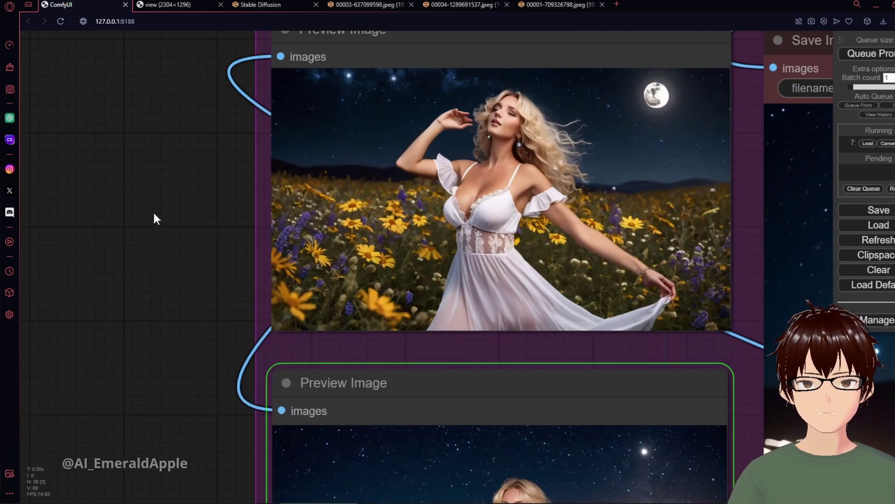
left_click_drag(170, 394, 137, 196)
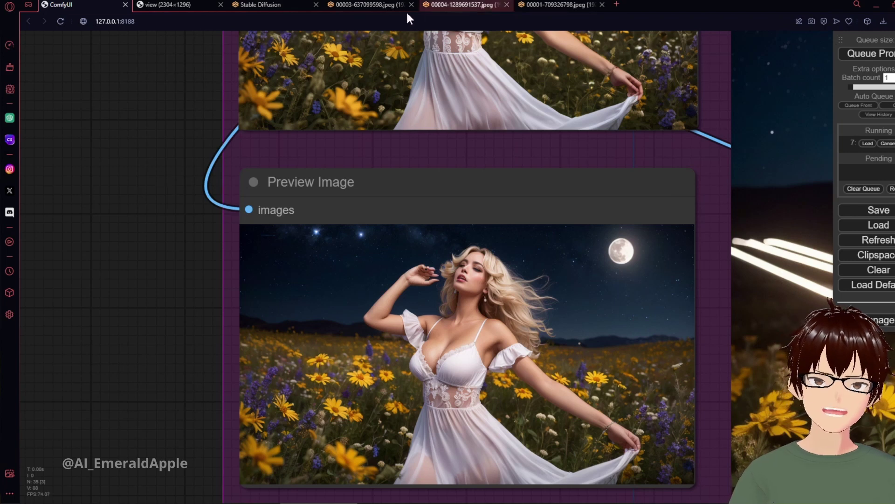
Step: Revisit the web UI images 00003-637099598.jpeg and 00004-1289691537.jpeg in their browser tabs to compare them with the ComfyUI previews
left_click(259, 5)
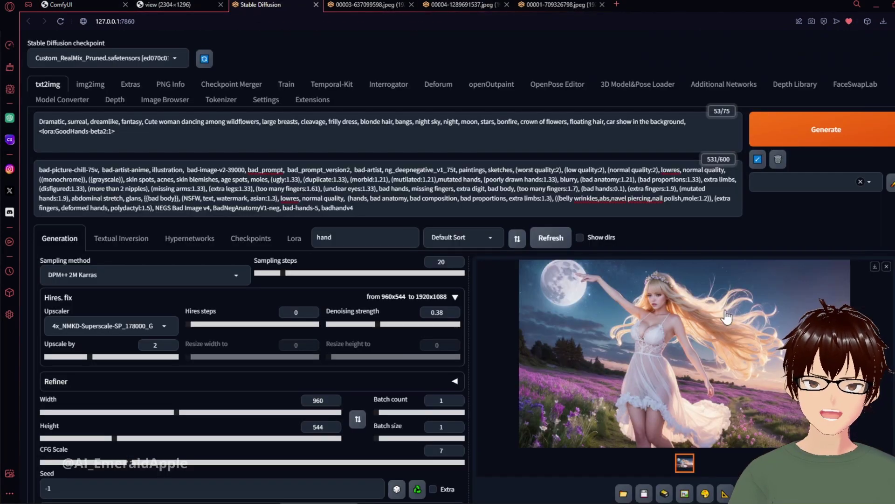
left_click(373, 6)
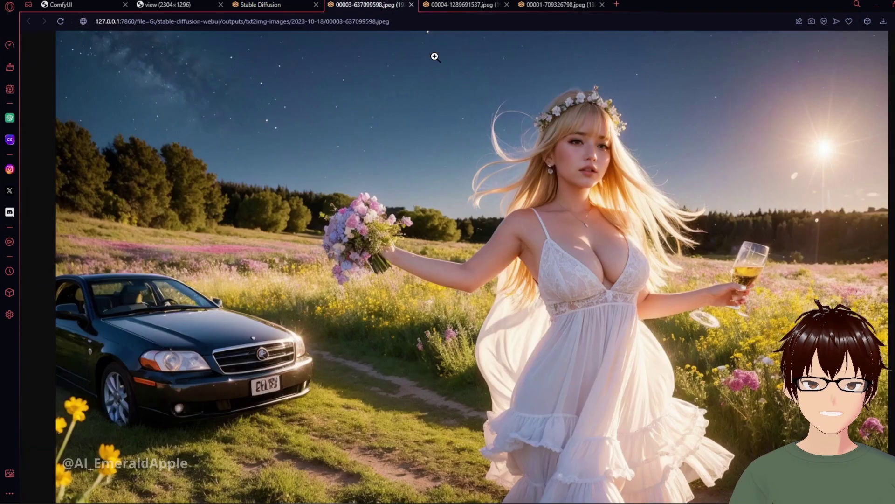
left_click(460, 4)
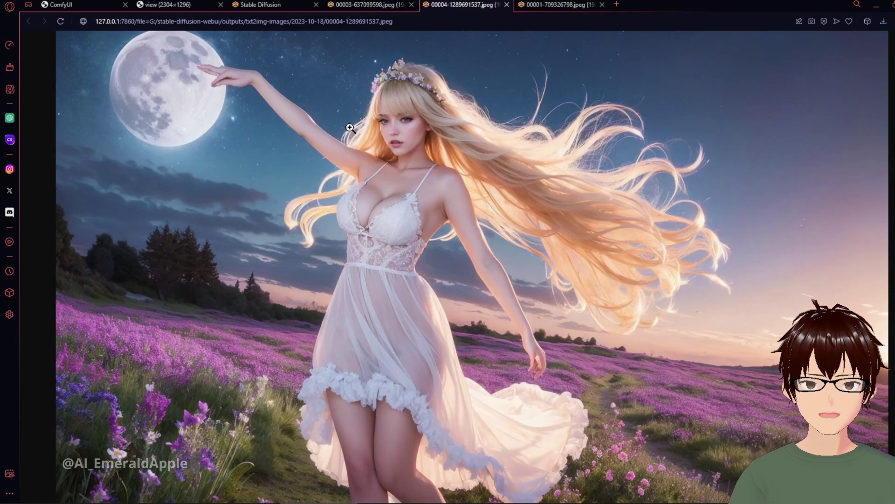
Step: Return to ComfyUI and review the BASE group, the output group's images and the Positive node
left_click(65, 4)
left_click_drag(235, 382, 21, 294)
scroll(384, 313, "down", 5)
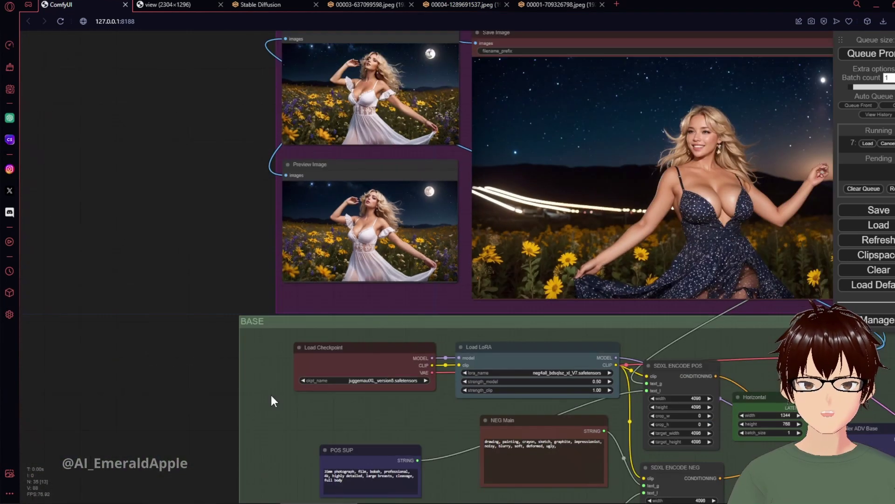
left_click_drag(148, 379, 1, 190)
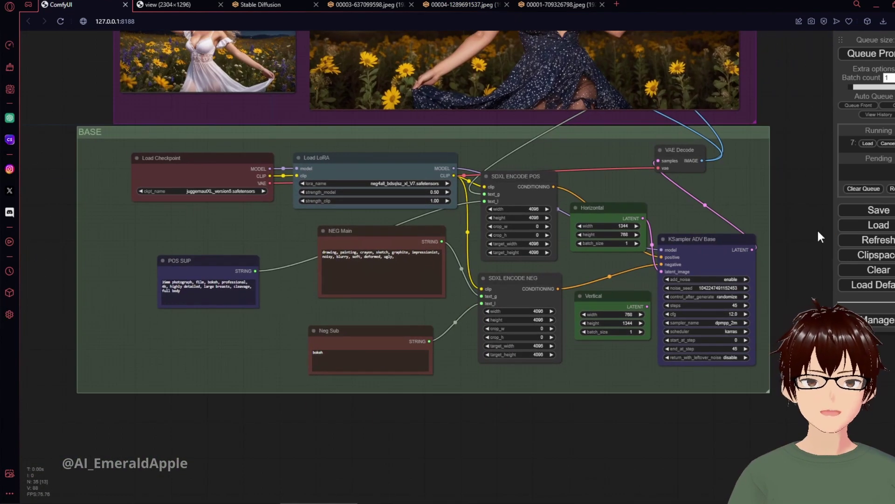
left_click_drag(802, 197, 687, 457)
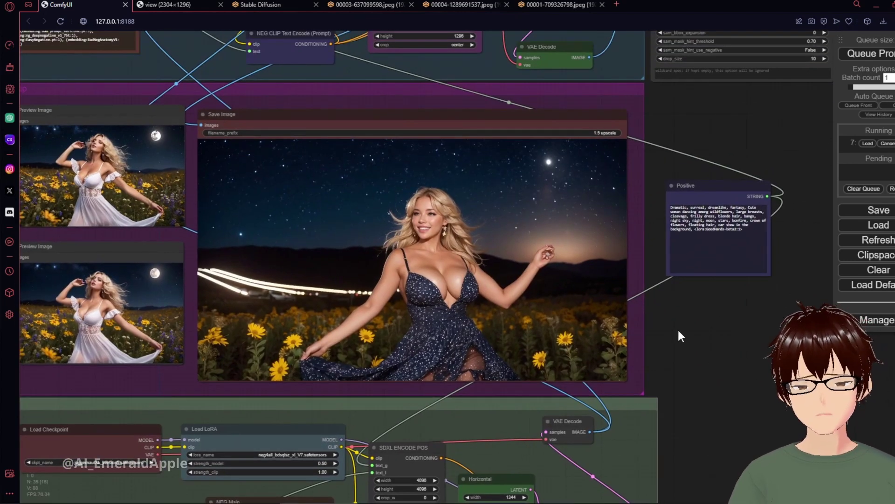
left_click_drag(678, 328, 751, 348)
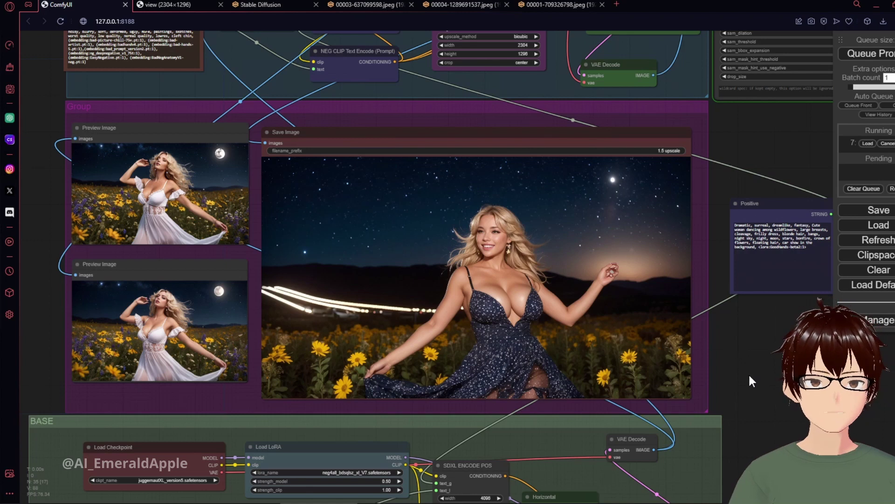
Step: Inspect the upscaled image in the Save Image node up close and compare it with 00004-1289691537.jpeg in its browser tab
left_click_drag(740, 365, 788, 396)
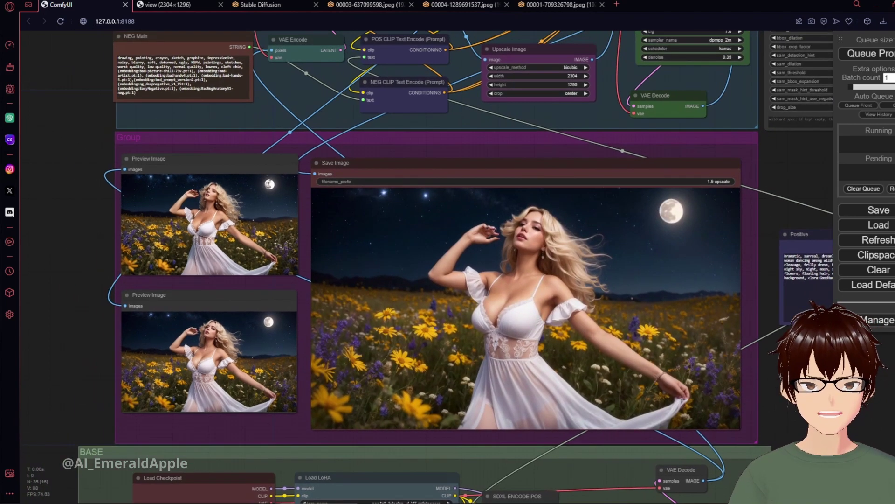
scroll(587, 297, "up", 7)
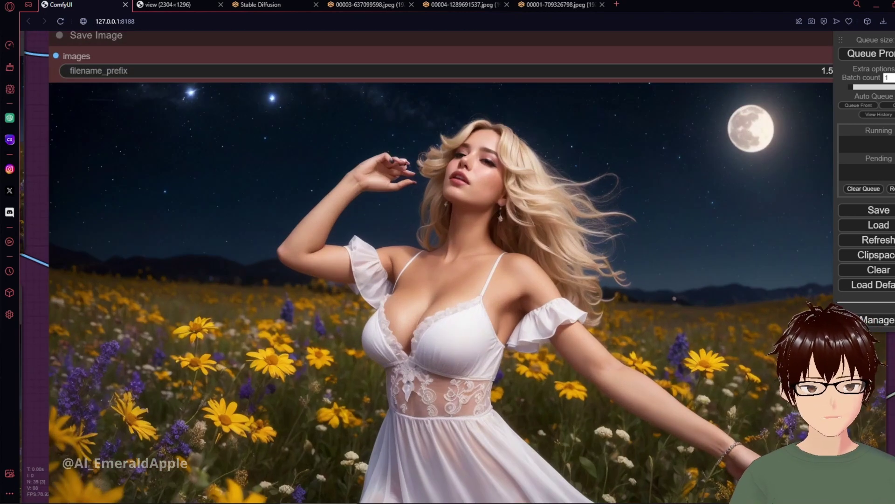
scroll(609, 308, "down", 10)
left_click_drag(746, 364, 692, 224)
left_click(442, 5)
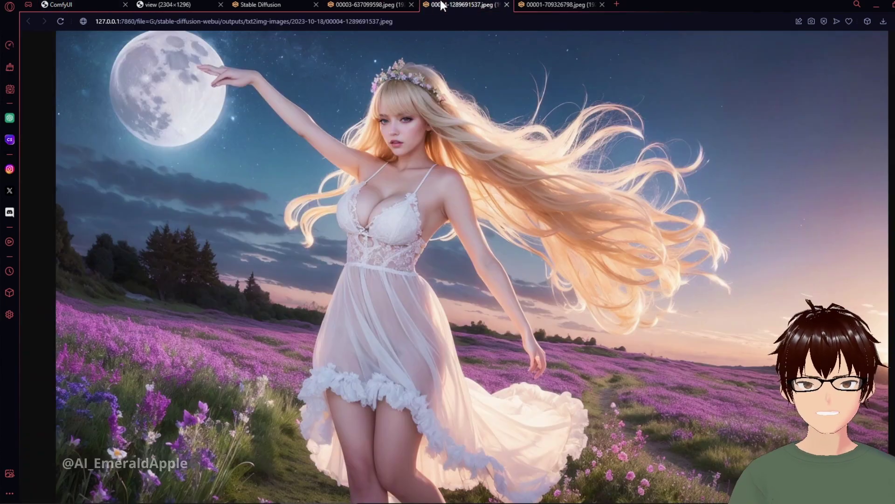
Step: Return to ComfyUI, look over the upscaled image again and queue another generation with the same prompt
left_click(61, 7)
left_click_drag(767, 441, 716, 344)
scroll(716, 327, "up", 15)
left_click_drag(633, 334, 868, 326)
left_click_drag(509, 263, 525, 262)
left_click(880, 53)
Step: Bring the output group into view and examine the new image in the upper Preview Image node up close
scroll(716, 199, "down", 10)
left_click_drag(778, 205, 867, 496)
left_click_drag(112, 215, 132, 244)
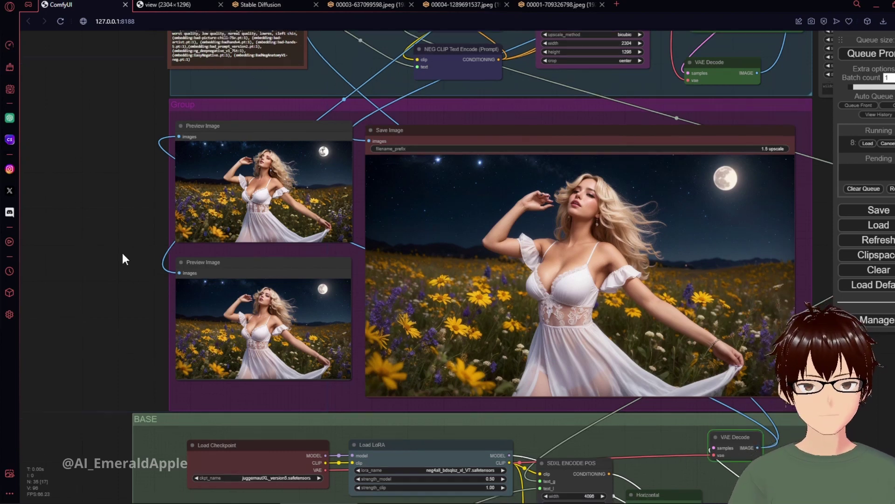
left_click_drag(124, 258, 137, 184)
left_click_drag(157, 267, 215, 472)
scroll(285, 237, "up", 11)
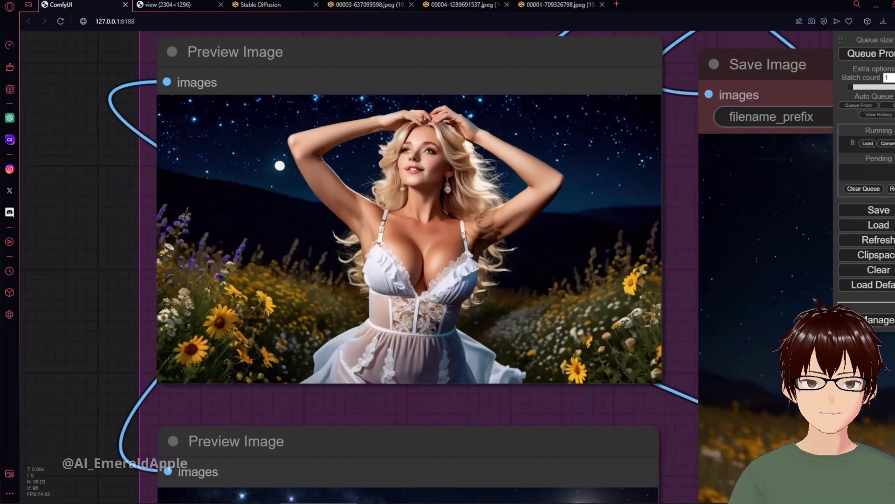
scroll(437, 165, "up", 5)
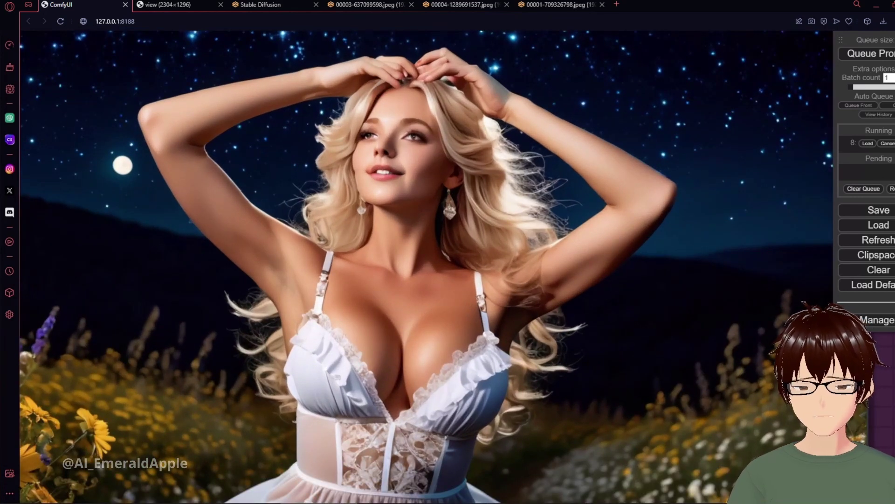
scroll(374, 153, "down", 5)
Step: Examine the lower Preview Image node's result up close and return to an overview of the output group
left_click_drag(72, 356, 165, 38)
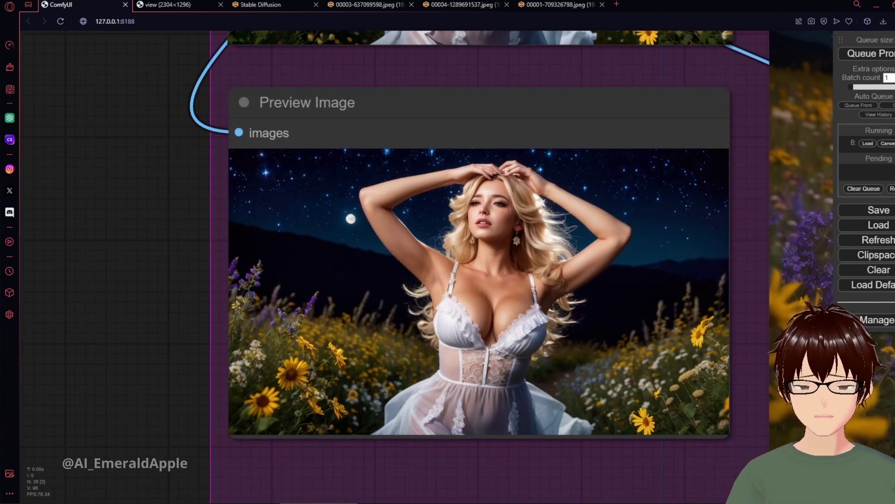
scroll(513, 361, "up", 3)
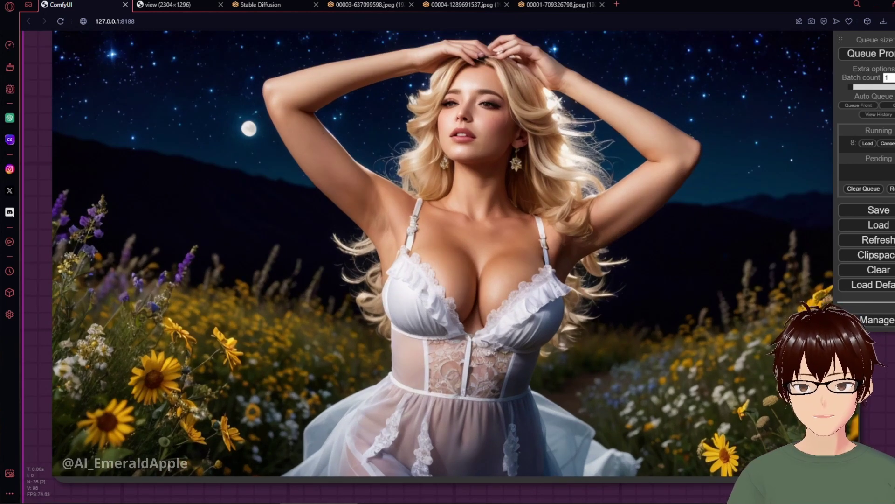
scroll(503, 204, "down", 3)
scroll(494, 205, "down", 4)
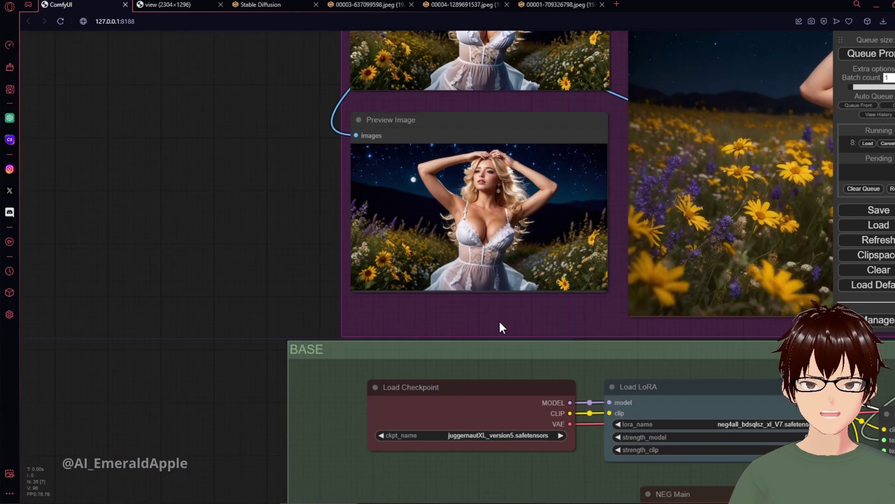
left_click_drag(284, 265, 1, 326)
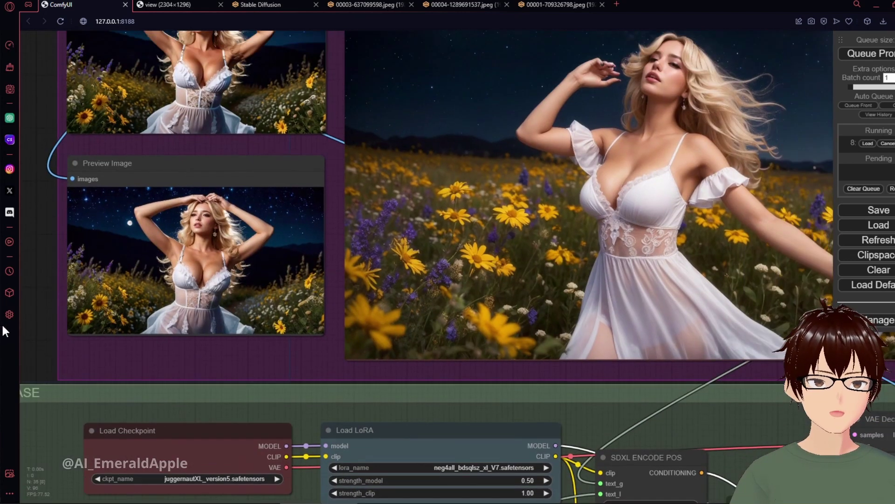
scroll(263, 370, "down", 2)
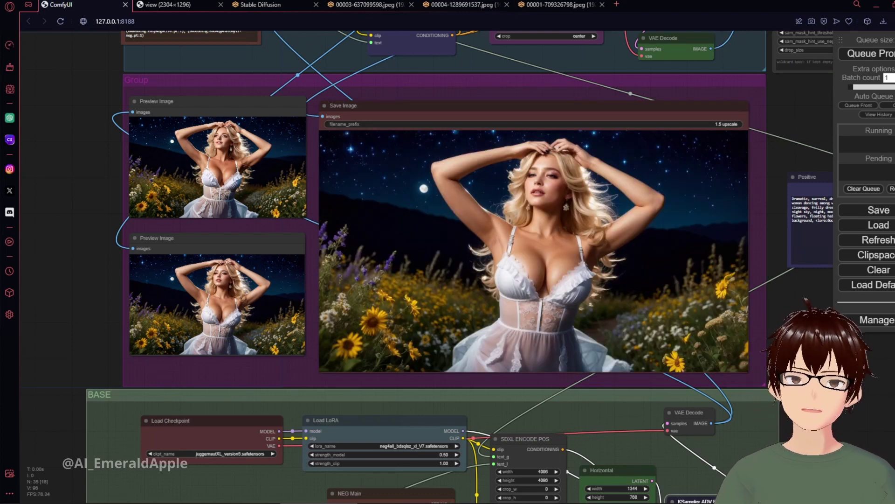
Step: Review the new upscaled image in the Save Image node alongside the Positive prompt, and compare it with the web UI's txt2img result
left_click_drag(762, 347, 745, 381)
scroll(629, 279, "up", 3)
scroll(585, 327, "down", 3)
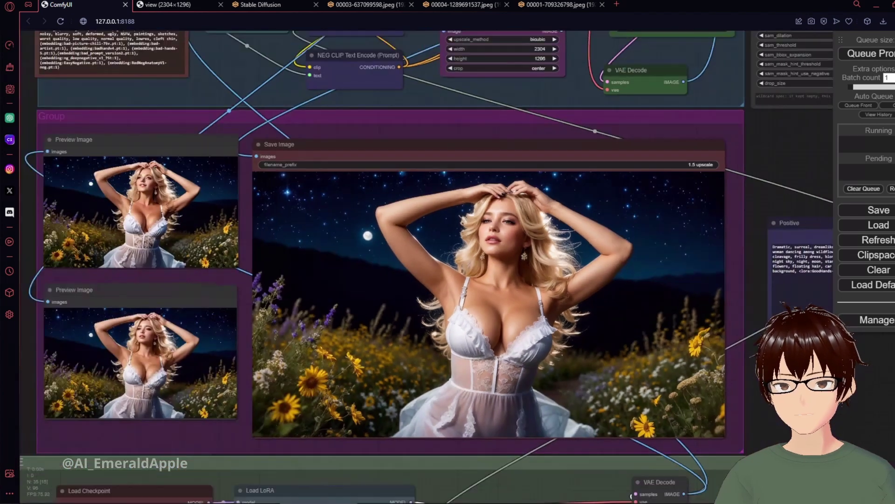
left_click_drag(780, 151, 615, 122)
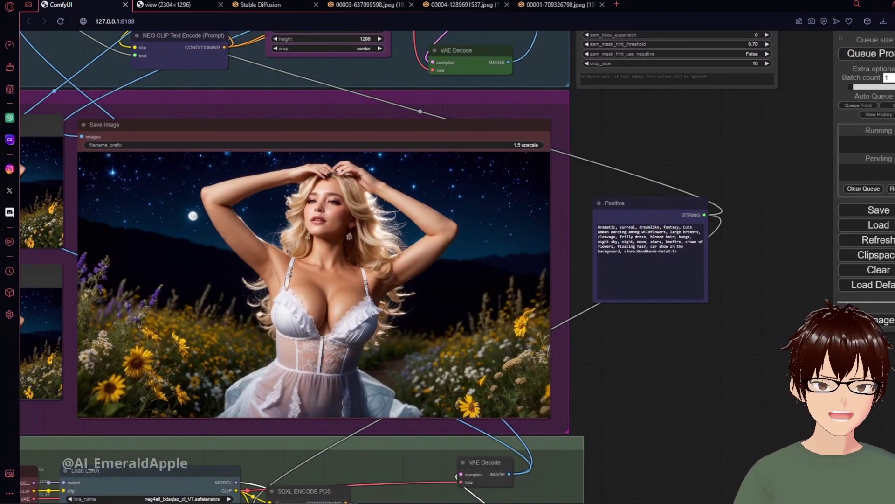
left_click(245, 7)
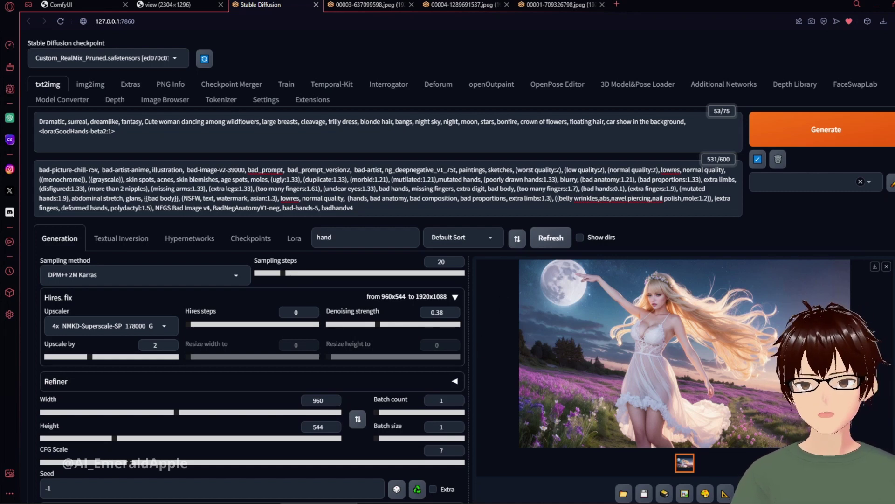
left_click(84, 6)
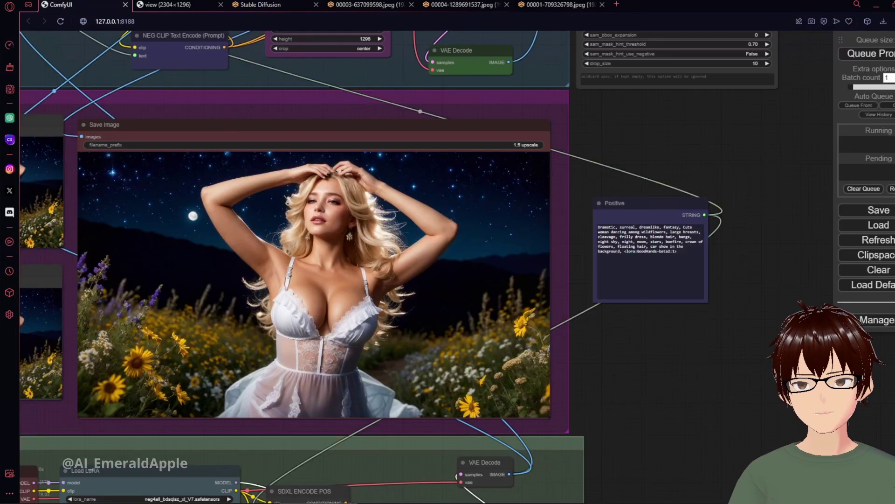
Step: Check which checkpoint the Load Checkpoint node in ComfyUI's BASE group uses
left_click_drag(653, 388, 894, 193)
scroll(135, 350, "up", 6)
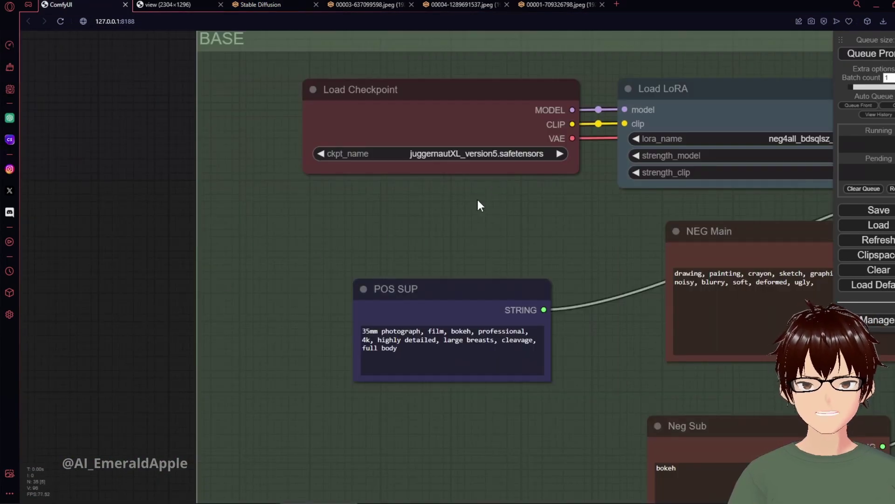
scroll(477, 204, "down", 10)
left_click_drag(251, 175, 83, 305)
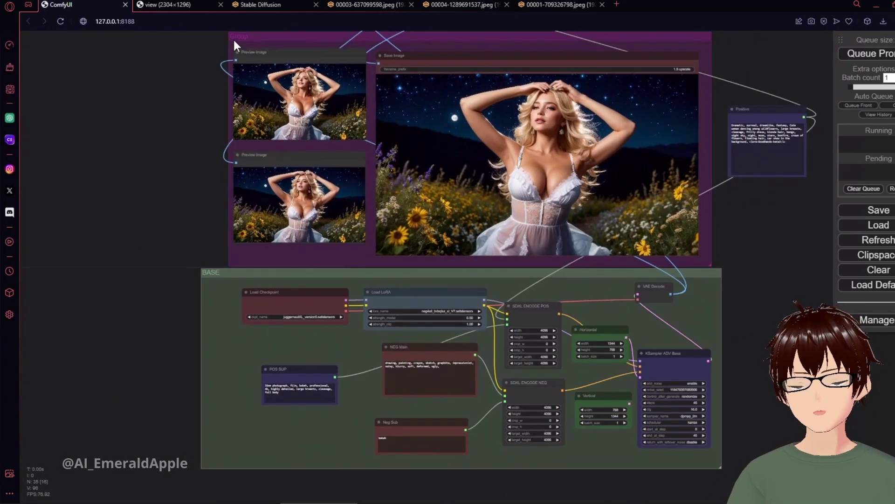
Step: Switch to the Stable Diffusion web UI, set the checkpoint to juggernaut_v22.safetensors and generate an image with the existing prompt
left_click(245, 6)
left_click(105, 58)
scroll(149, 247, "down", 1)
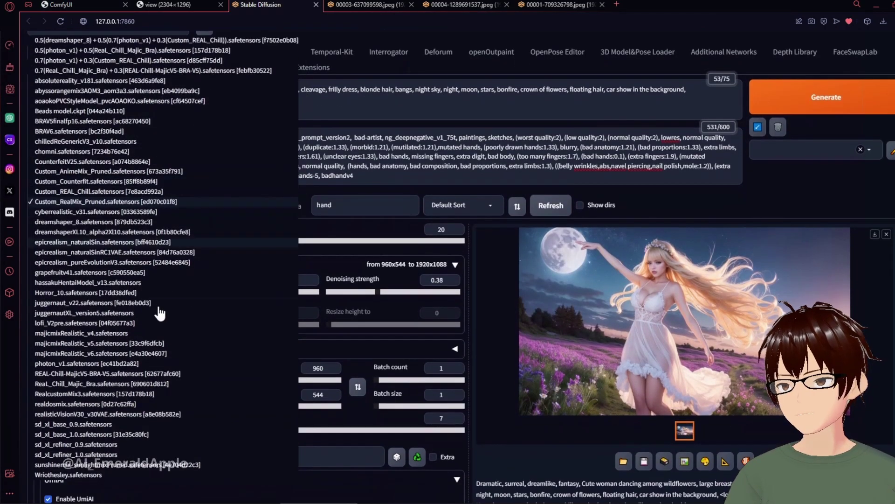
left_click(88, 303)
scroll(218, 79, "up", 1)
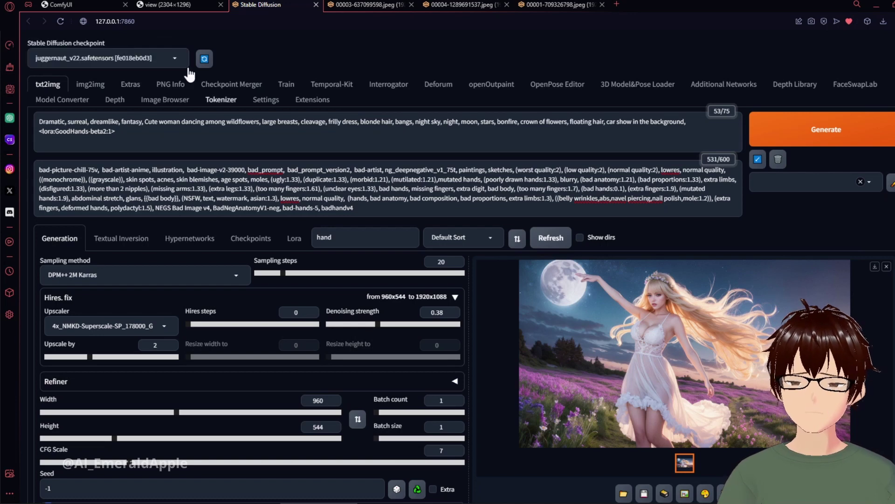
left_click(804, 137)
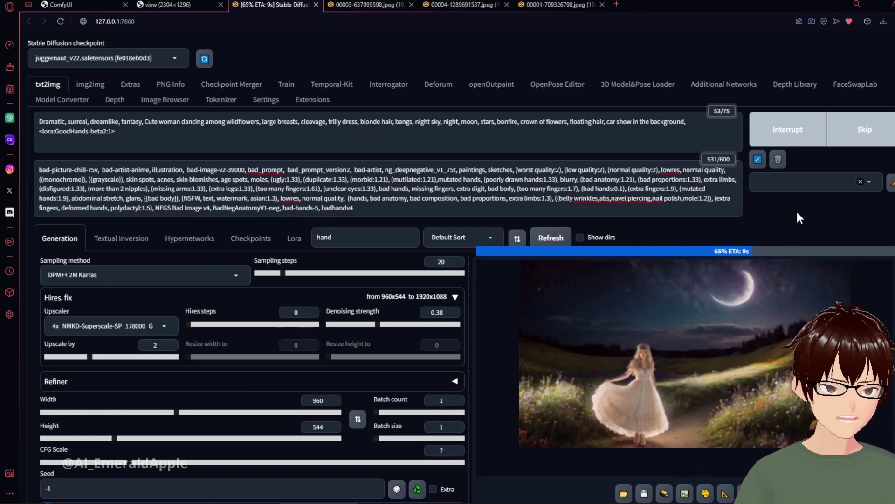
Step: Open the newly generated image in its own browser tab and compare it with 00004-1289691537.jpeg
scroll(801, 227, "down", 1)
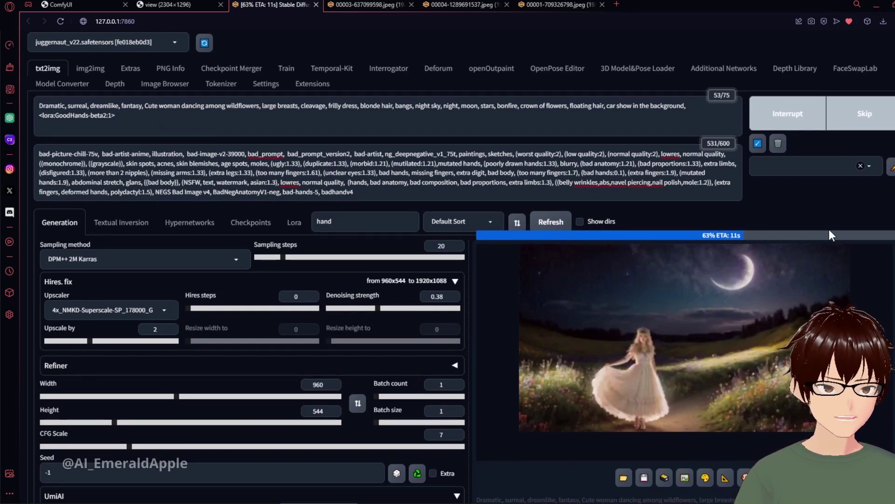
right_click(726, 308)
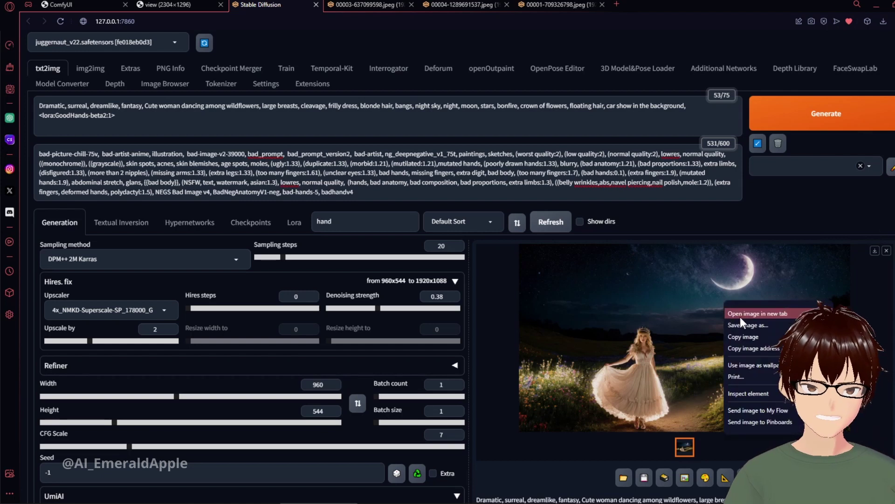
left_click(743, 316)
left_click(659, 4)
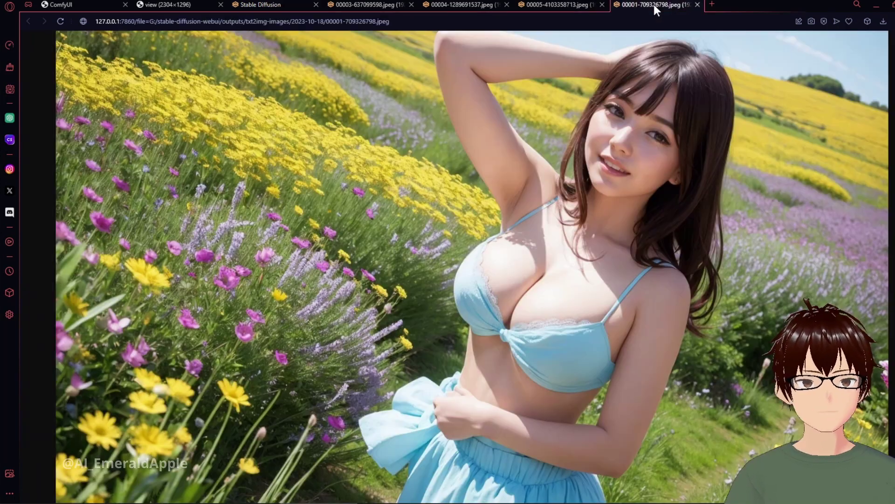
left_click(542, 4)
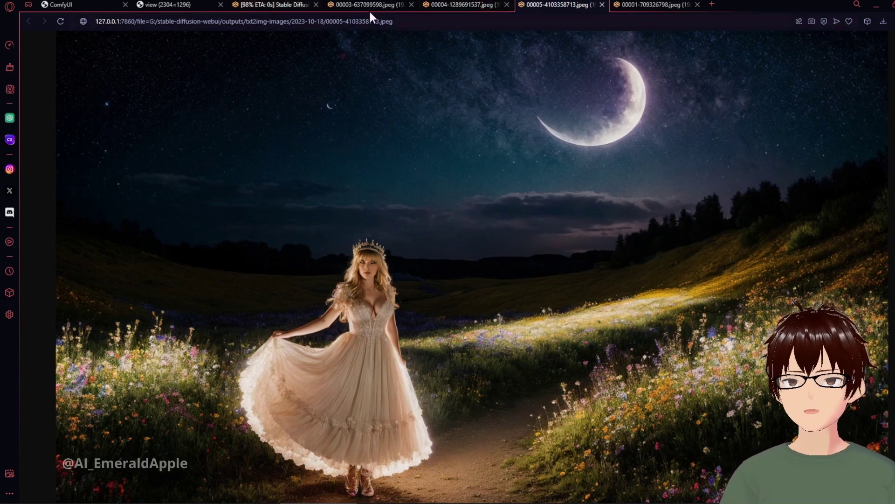
left_click(447, 4)
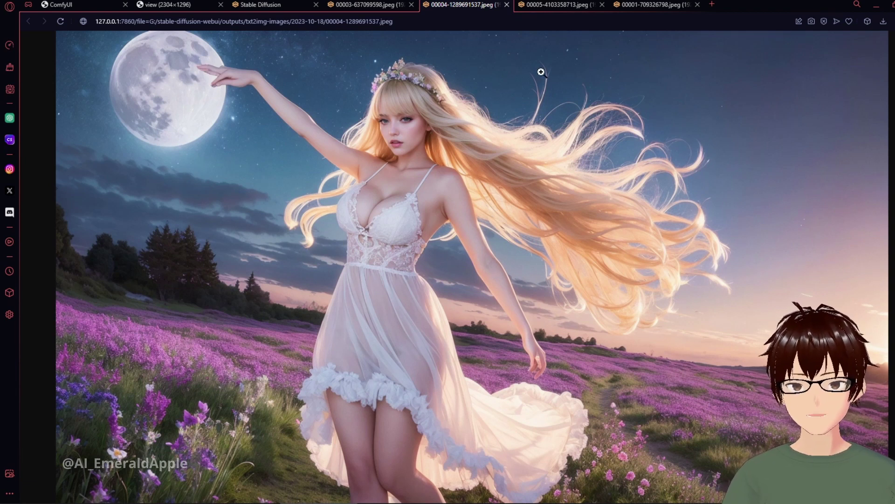
left_click(569, 6)
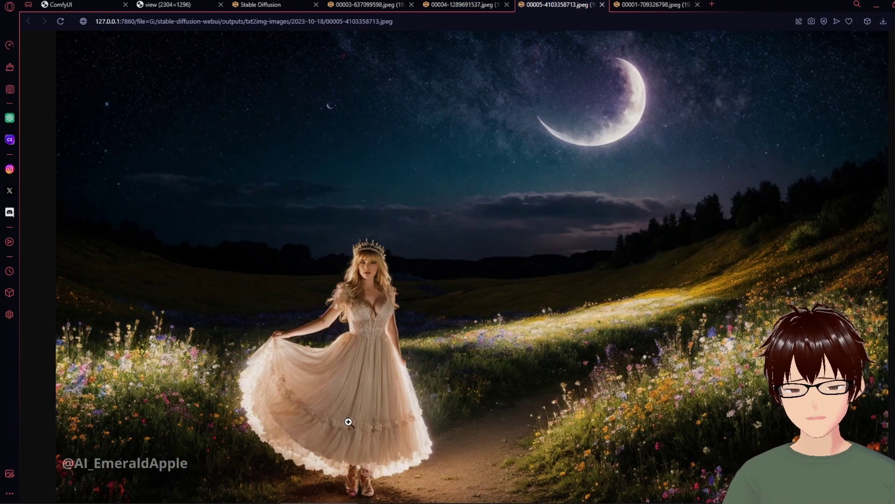
Step: Open the next juggernaut_v22 result from the web UI in its own browser tab and compare it with 00003-637099598.jpeg
left_click(262, 4)
right_click(620, 319)
left_click(639, 323)
left_click(636, 5)
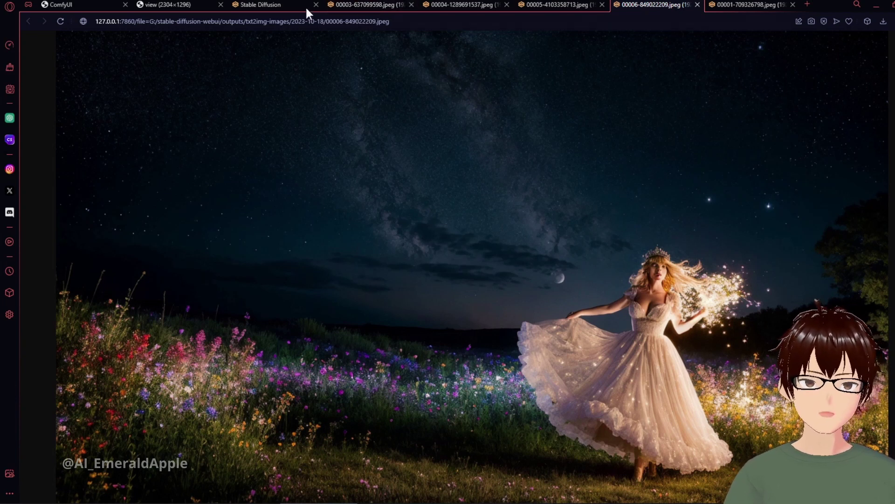
left_click(279, 4)
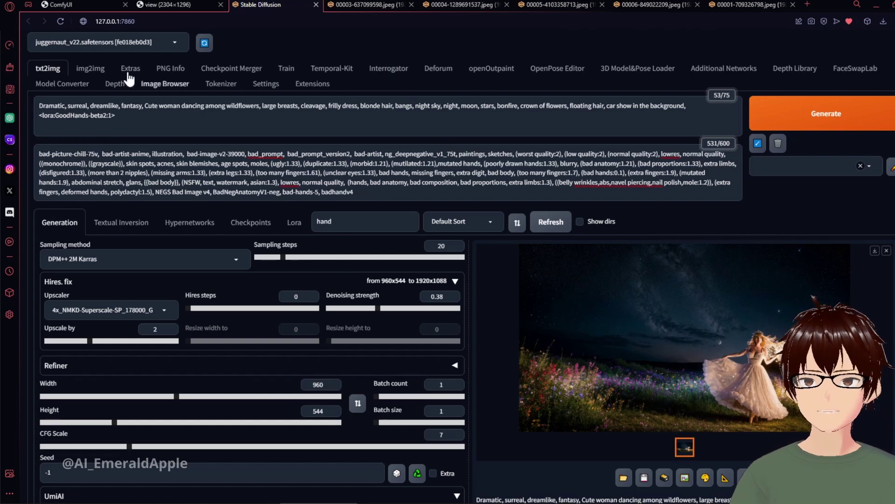
left_click(371, 7)
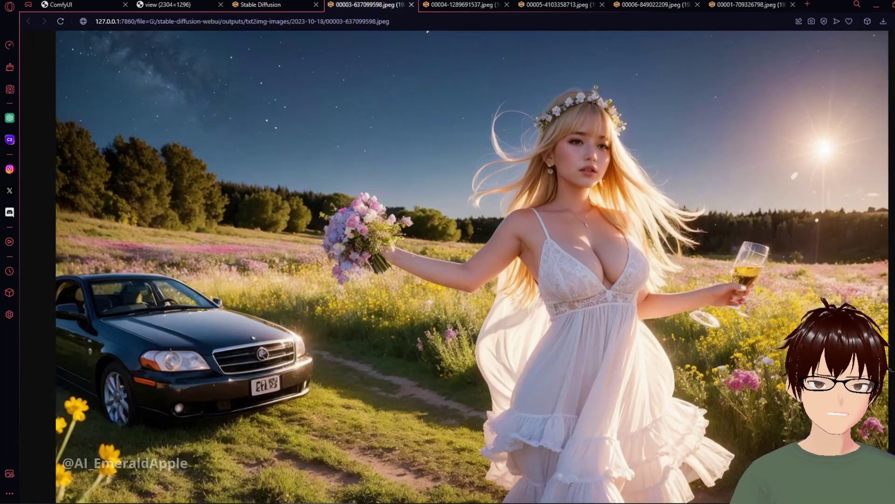
Step: Set the web UI's checkpoint back to Custom_RealMix_Pruned.safetensors and generate an image with the same prompt
left_click(273, 6)
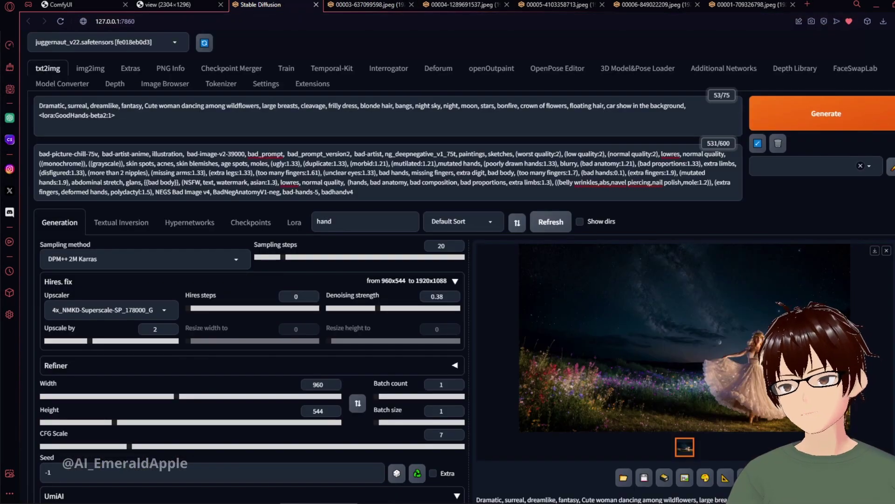
left_click(158, 42)
scroll(139, 298, "up", 1)
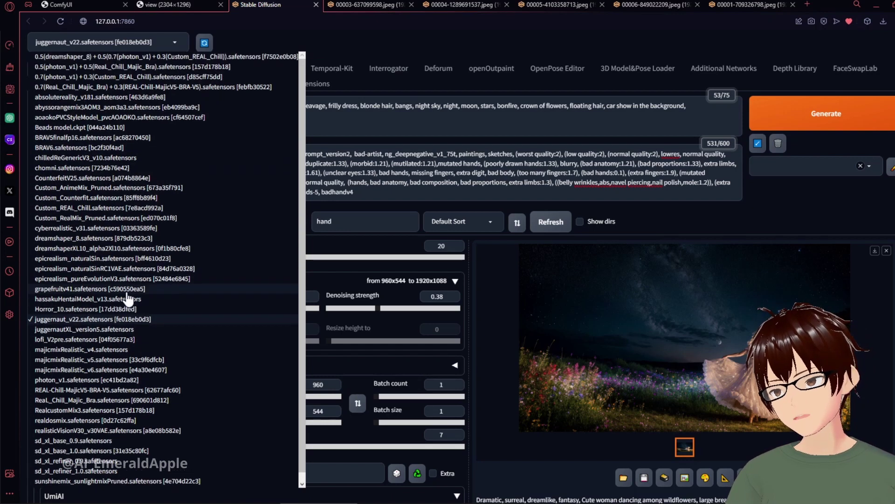
left_click(81, 219)
left_click(562, 195)
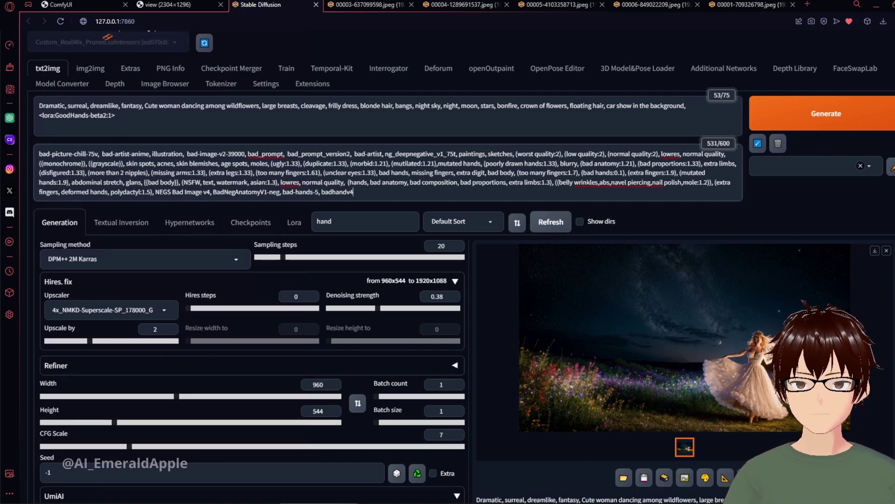
left_click(842, 132)
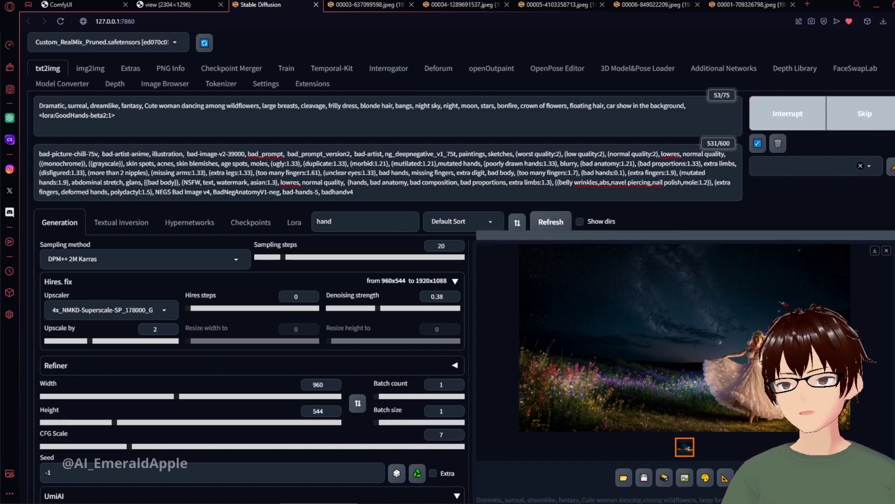
Step: Change the Stable Diffusion checkpoint to dreamshaper_8.safetensors
left_click(108, 42)
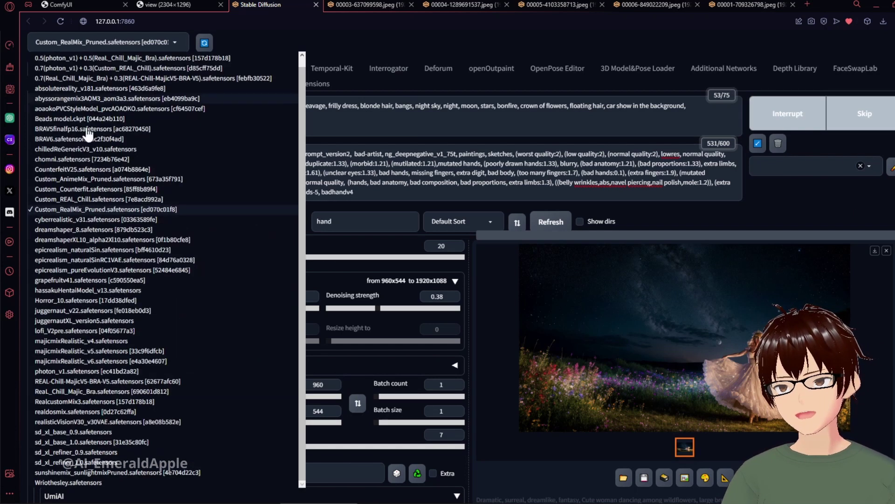
left_click(87, 230)
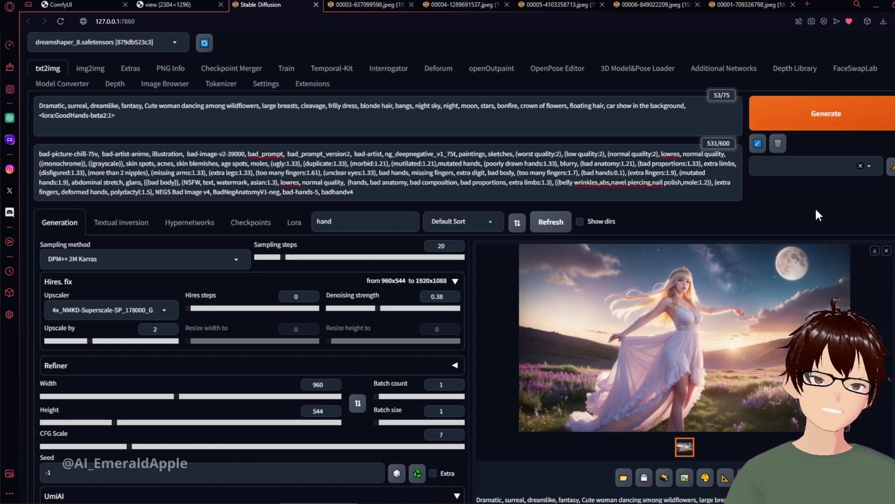
Step: Open the dreamshaper_8 result in its own browser tab and start another generation with the same prompt
right_click(720, 278)
left_click(741, 284)
left_click(662, 6)
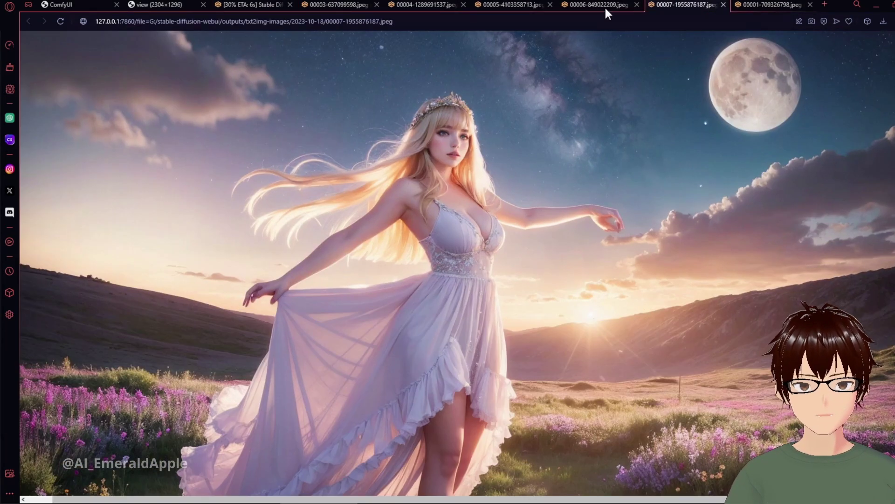
Step: Compare 00007-1955876187.jpeg with 00006-849022209.jpeg by alternating between the two images, enlarging the first one
left_click(604, 6)
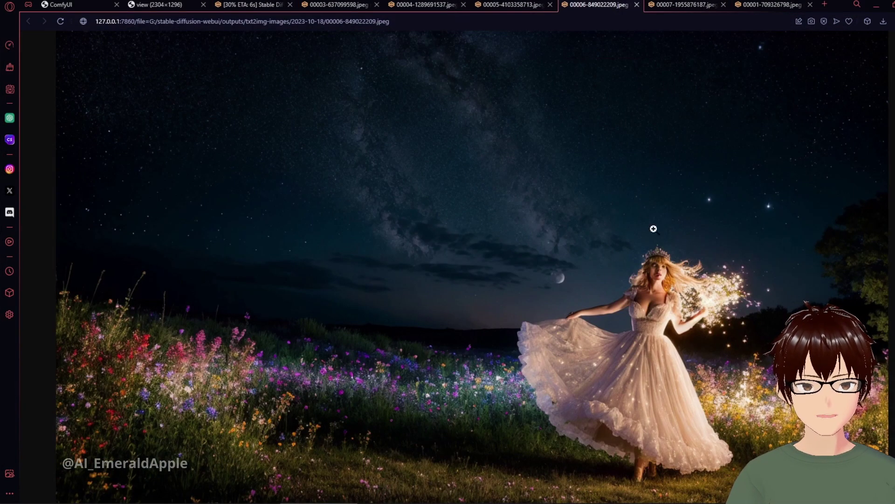
left_click(665, 1)
left_click(611, 4)
left_click(700, 6)
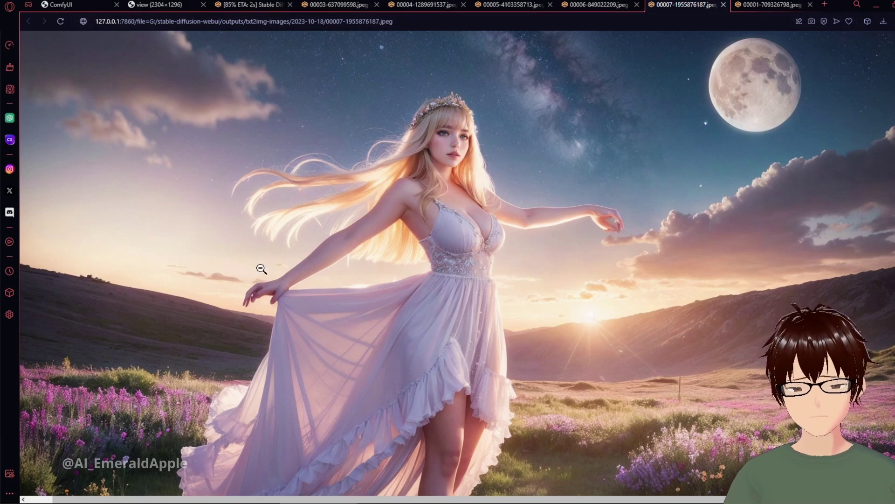
left_click(582, 4)
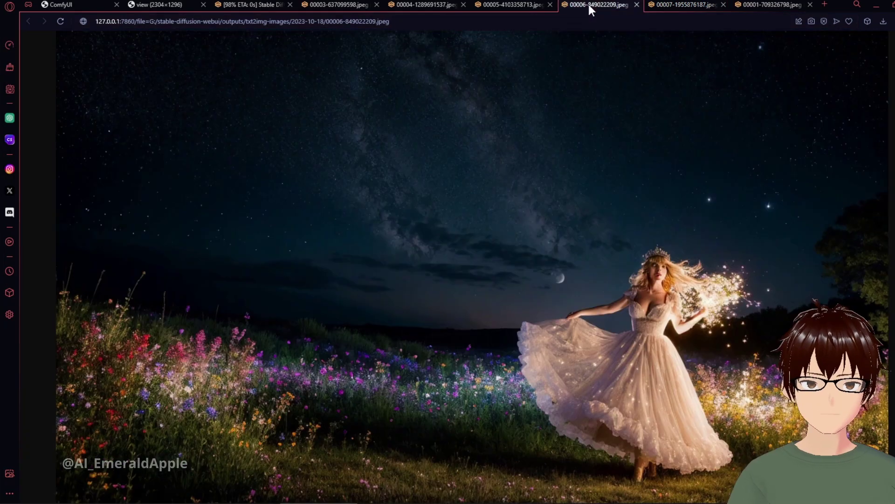
left_click(676, 6)
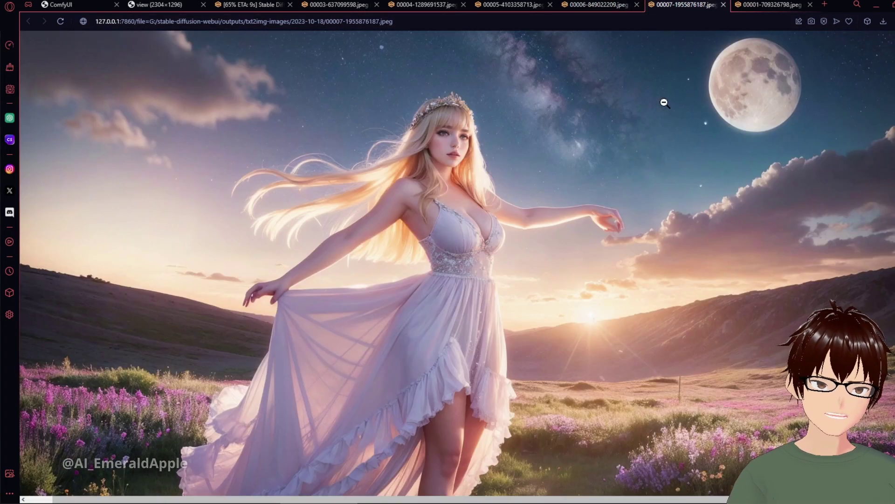
Step: Close the browser tabs of 00006-849022209.jpeg, 00007-1955876187.jpeg and 00001-709326798.jpeg
left_click(627, 6)
left_click(637, 5)
left_click(637, 5)
left_click(637, 5)
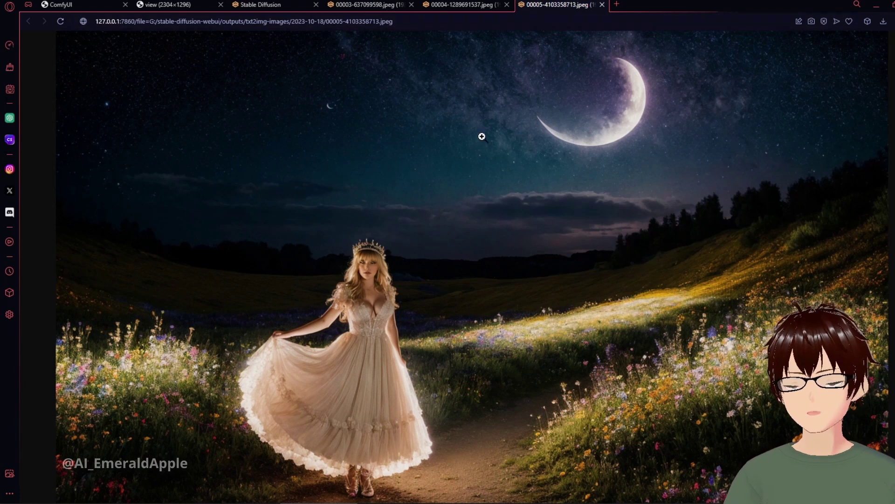
Step: Open the web UI's newest dreamshaper_8 image in its own browser tab and examine it enlarged
left_click(259, 5)
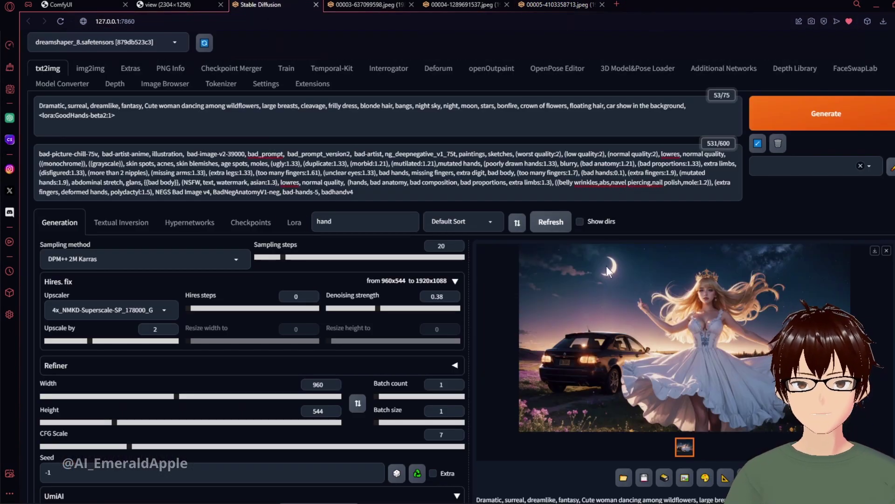
right_click(686, 281)
left_click(716, 292)
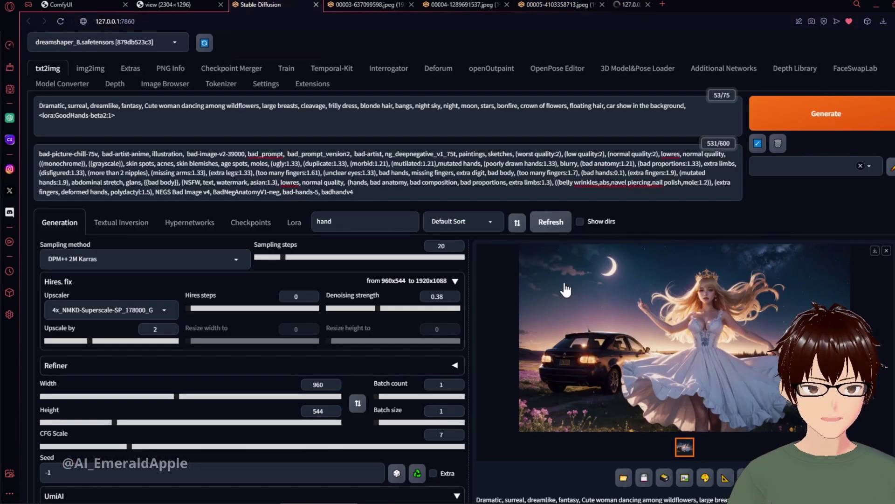
left_click(653, 6)
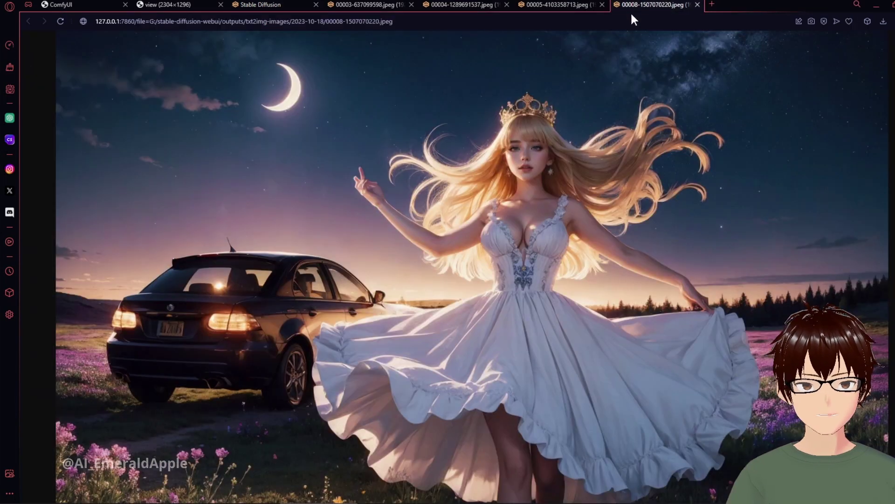
left_click(505, 245)
scroll(574, 216, "down", 1)
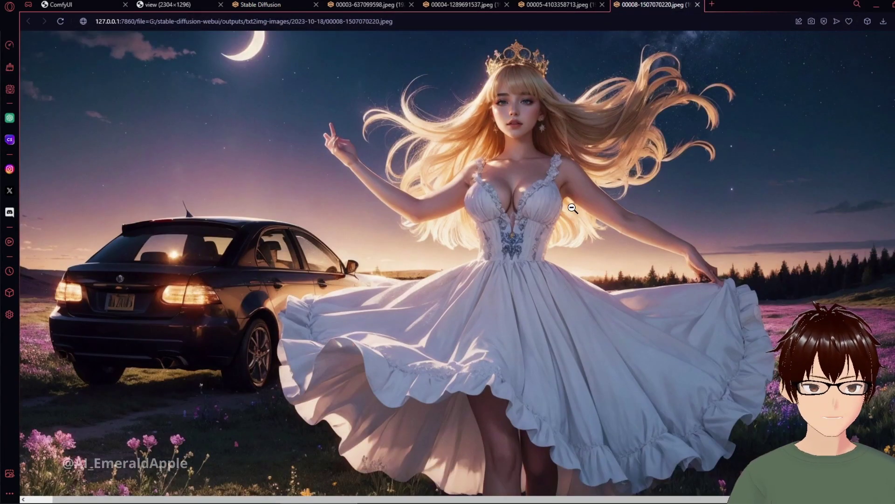
scroll(573, 208, "up", 1)
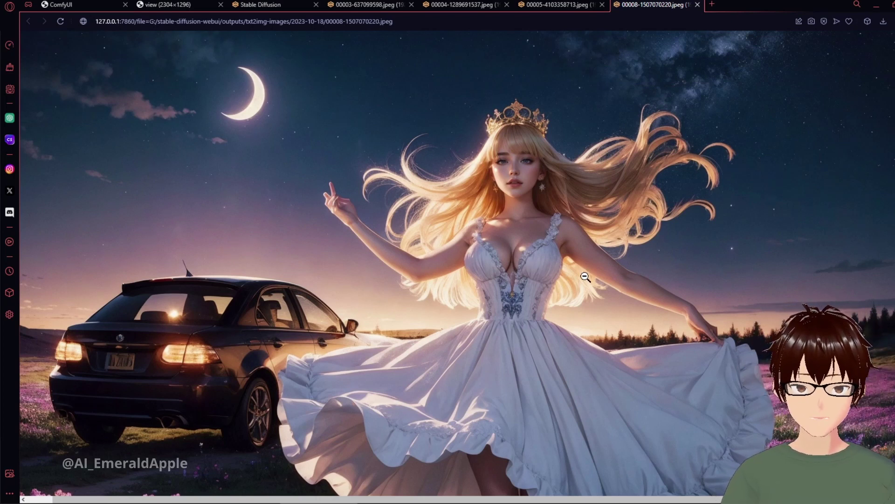
scroll(613, 317, "down", 1)
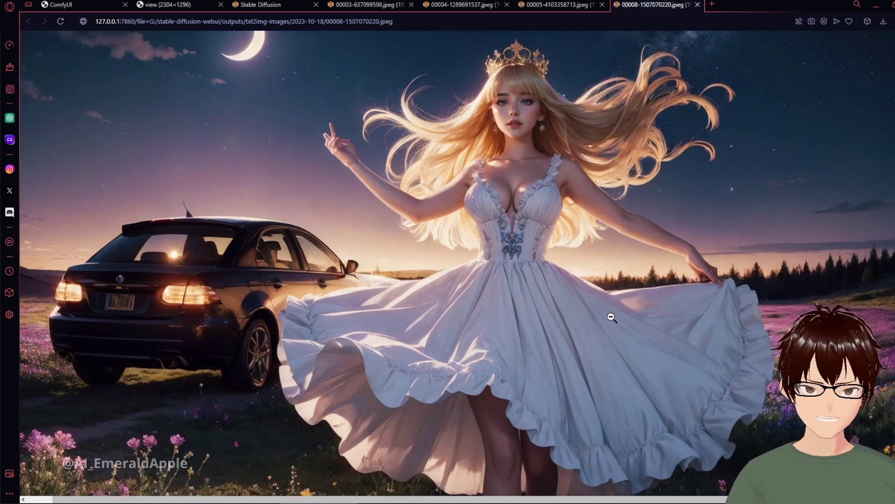
Step: Generate one more image in the Stable Diffusion web UI with the same prompt and dreamshaper_8 checkpoint
left_click(270, 6)
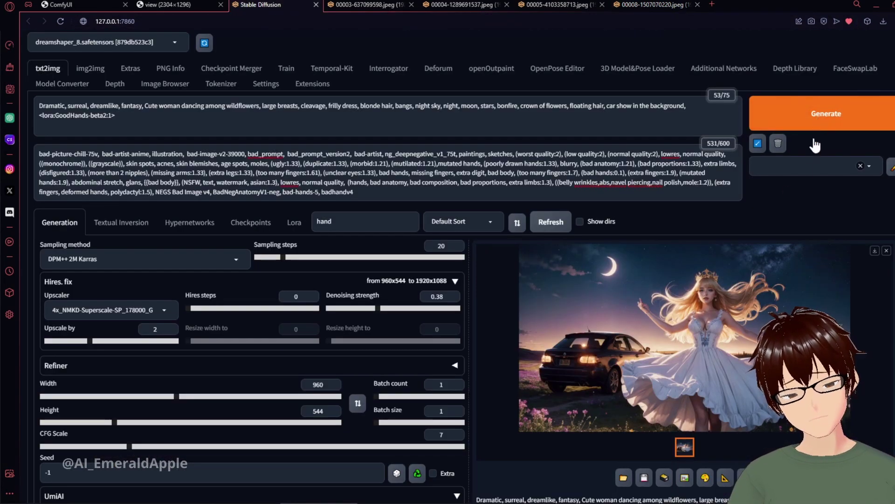
left_click(815, 120)
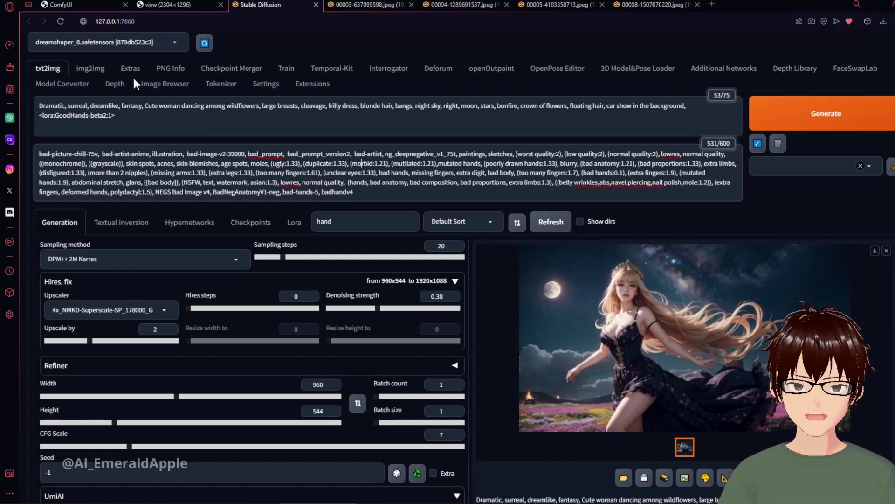
Step: Switch to ComfyUI, set the BASE group's Load Checkpoint node to dreamshaperXL10_alpha2Xl10.safetensors and queue the prompt
left_click(155, 4)
left_click(74, 4)
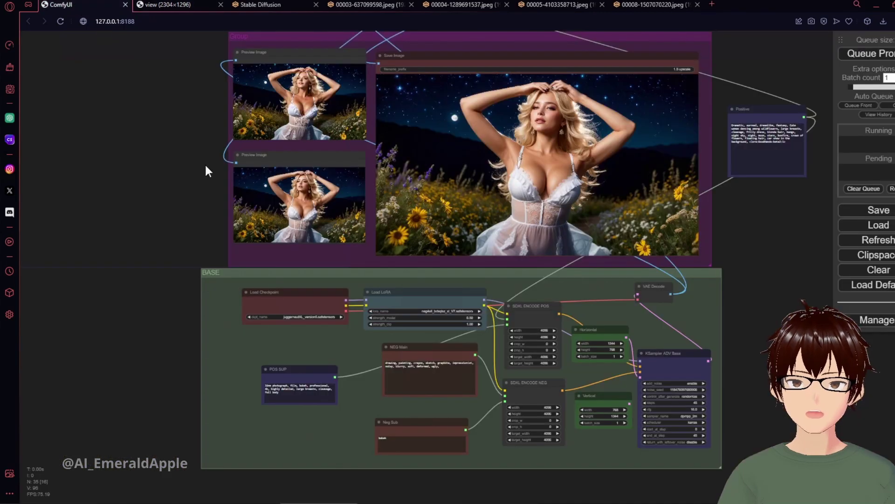
scroll(158, 324, "up", 12)
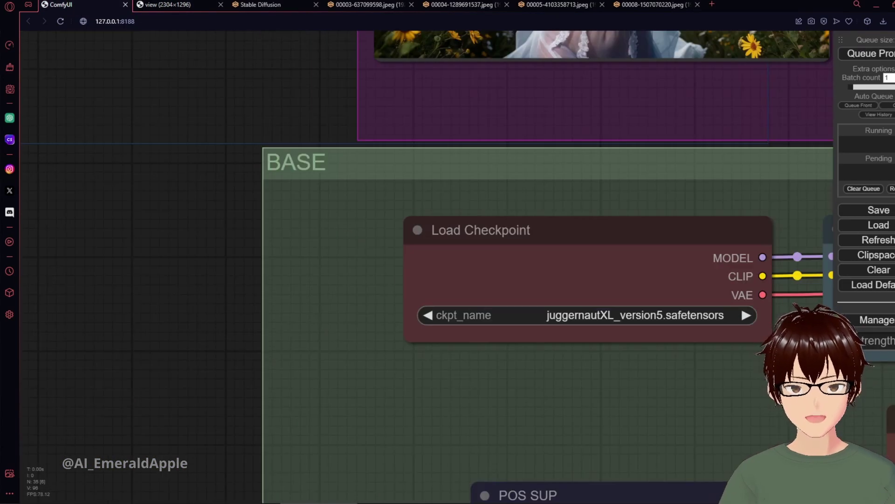
left_click(485, 315)
scroll(620, 365, "down", 1)
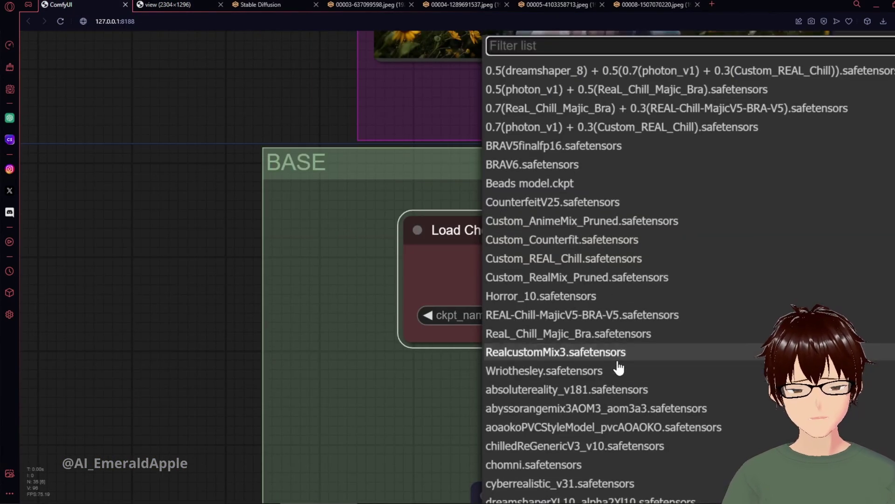
scroll(622, 373, "down", 1)
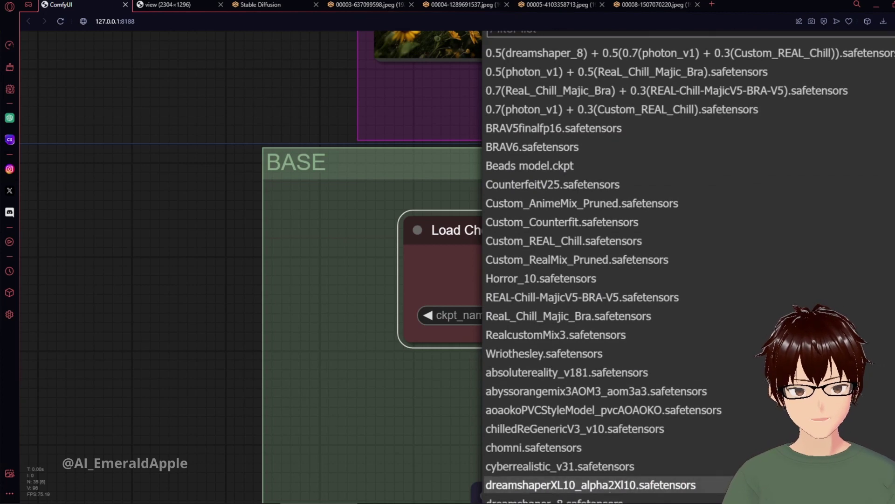
left_click(615, 486)
scroll(256, 357, "down", 6)
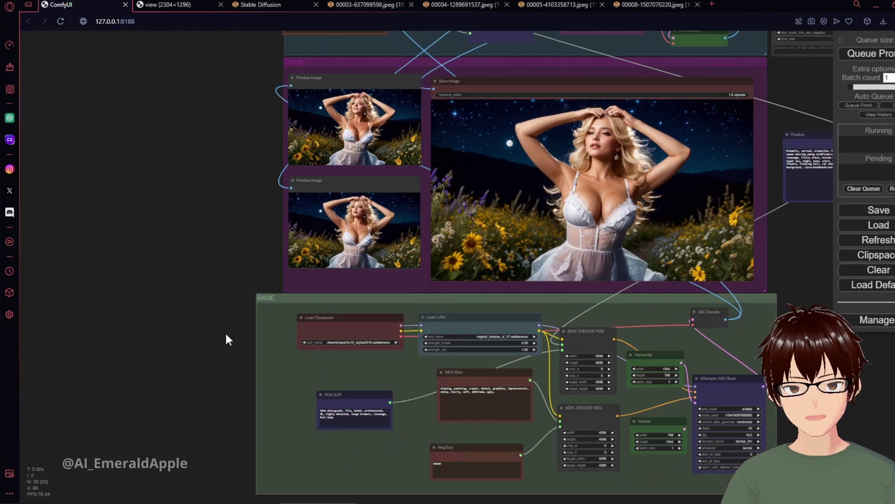
left_click_drag(252, 245, 100, 301)
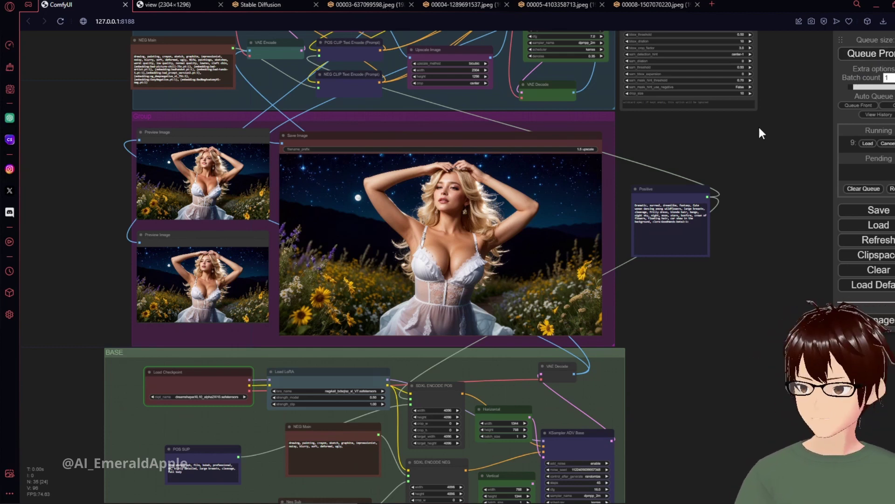
left_click_drag(90, 287, 150, 329)
scroll(156, 319, "down", 1)
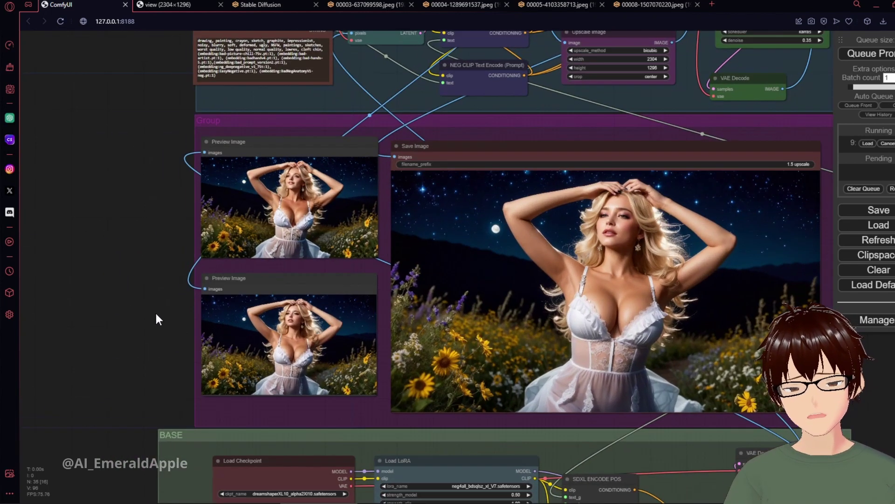
scroll(148, 327, "down", 1)
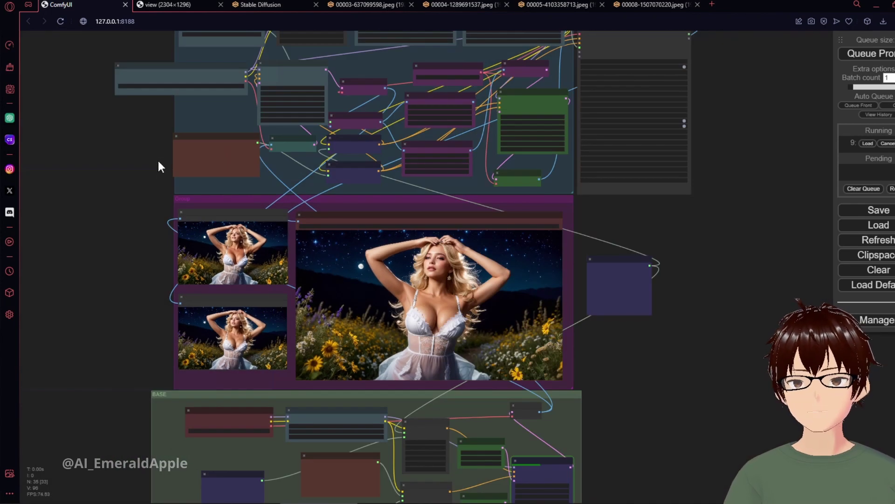
Step: Open the latest web UI result in its own browser tab, enlarged, and compare it with ComfyUI's preview images
left_click(255, 6)
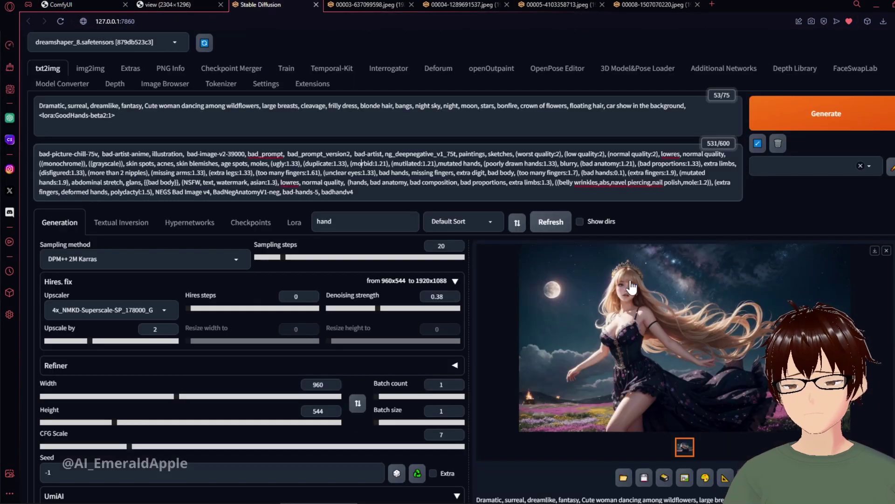
right_click(691, 300)
key("Escape")
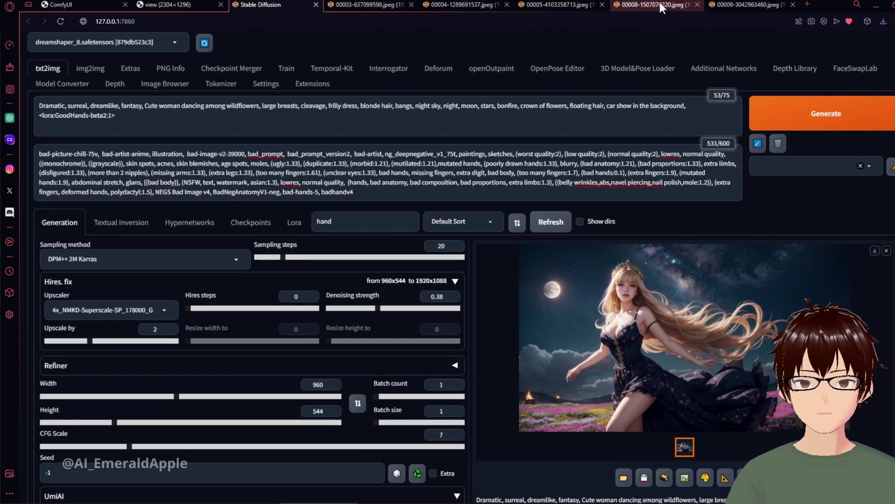
left_click(729, 5)
left_click(343, 312)
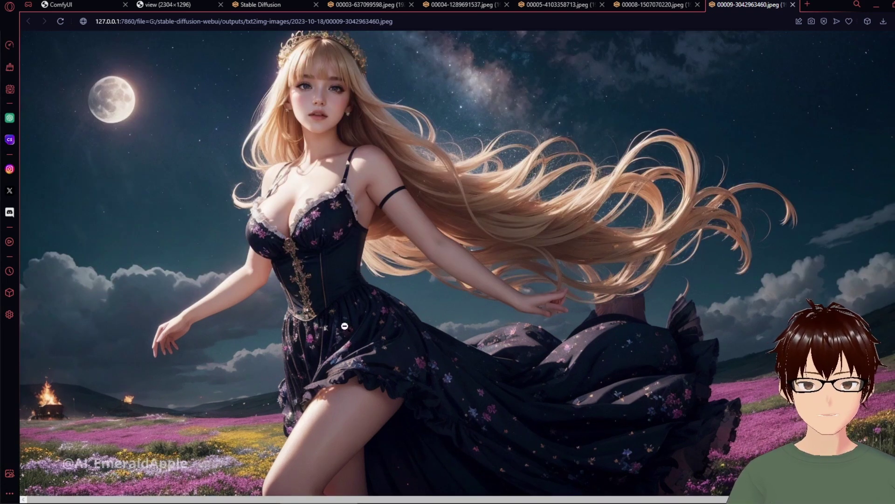
left_click(88, 6)
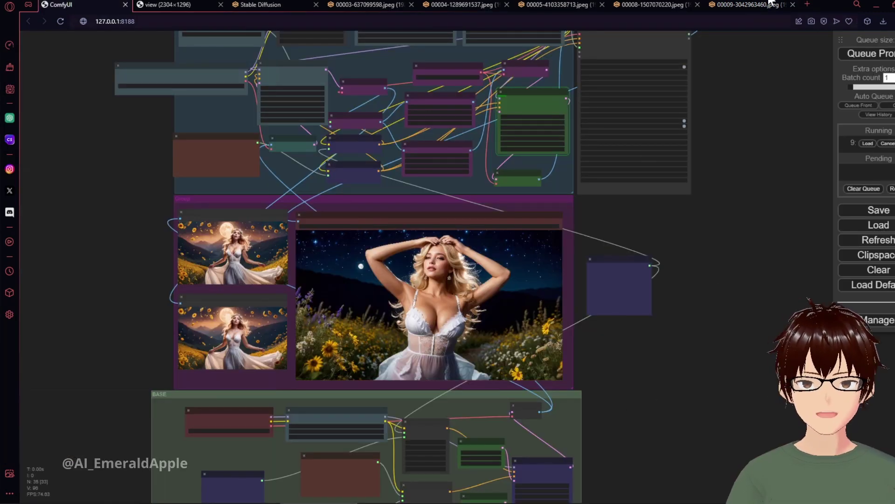
left_click(751, 5)
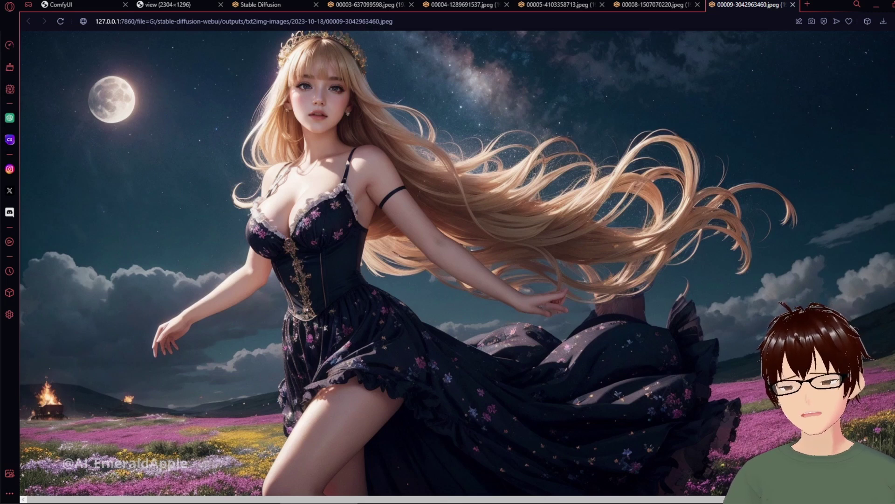
Step: Examine the two preview images and the final image in the Save Image node of the ComfyUI workflow
left_click(70, 4)
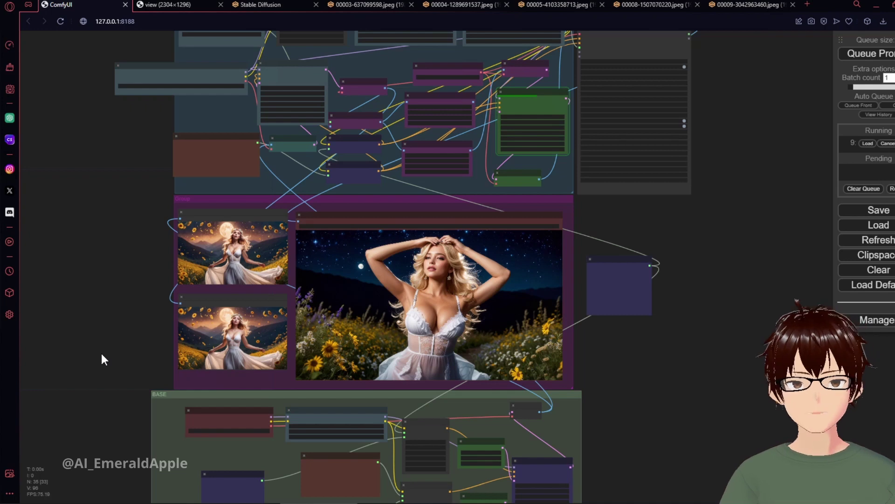
left_click_drag(113, 329, 152, 309)
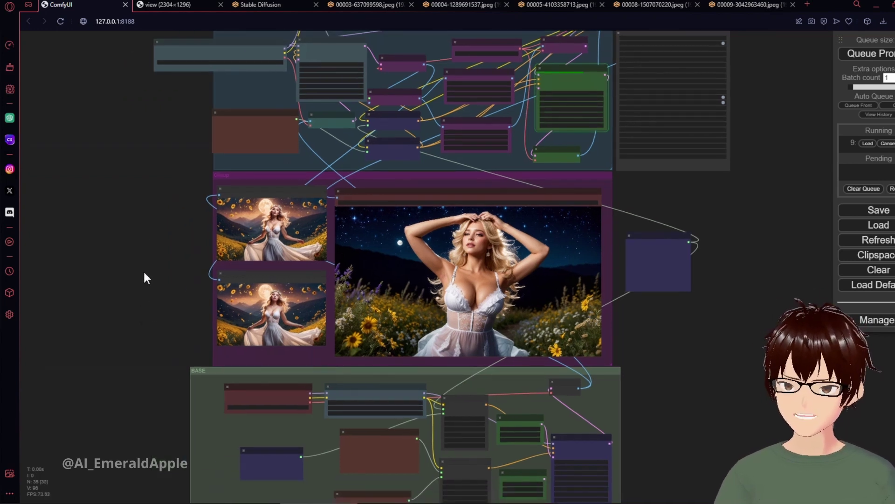
scroll(135, 315, "up", 8)
left_click_drag(250, 288, 207, 351)
left_click_drag(233, 309, 211, 263)
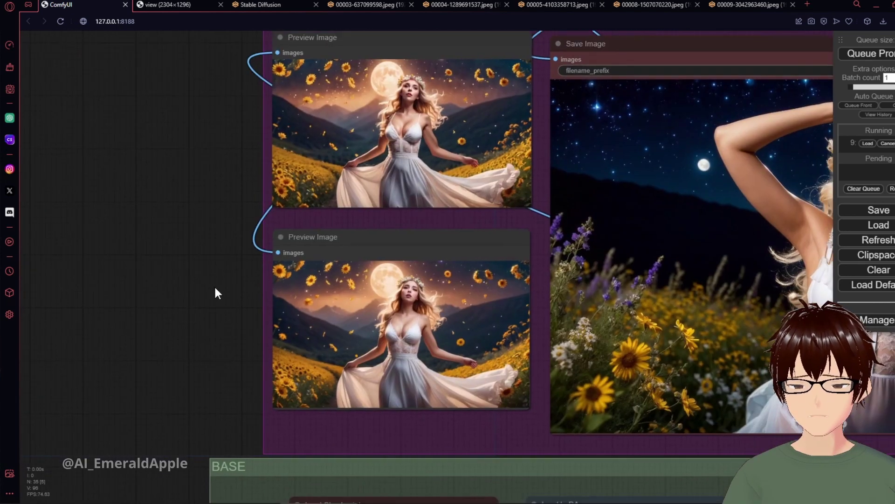
scroll(220, 341, "up", 8)
left_click_drag(233, 332, 145, 279)
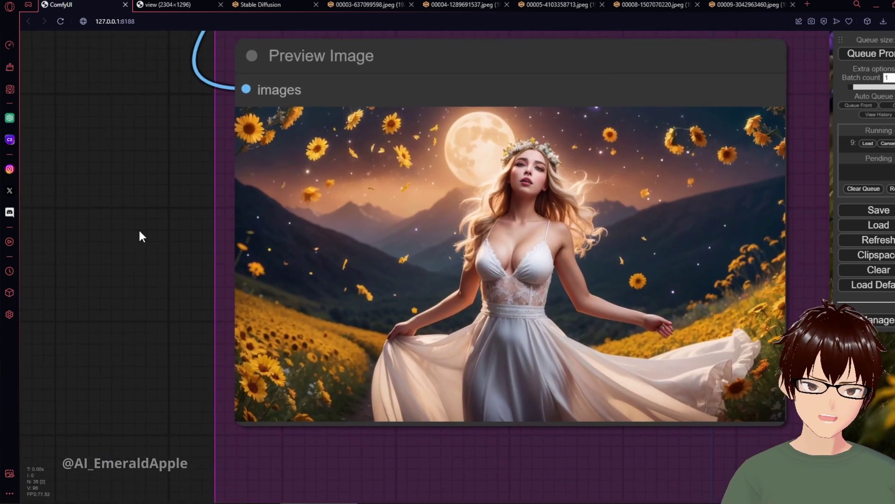
scroll(138, 236, "down", 3)
scroll(114, 230, "up", 4)
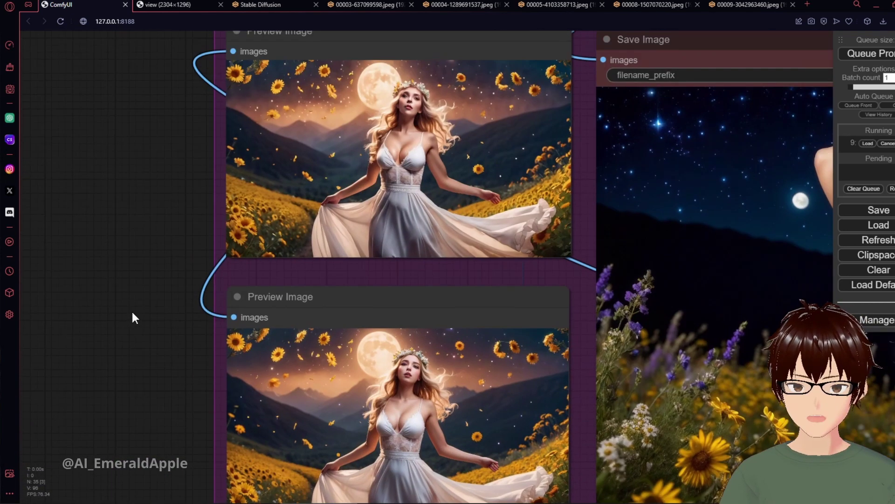
scroll(133, 279, "down", 3)
scroll(371, 310, "up", 5)
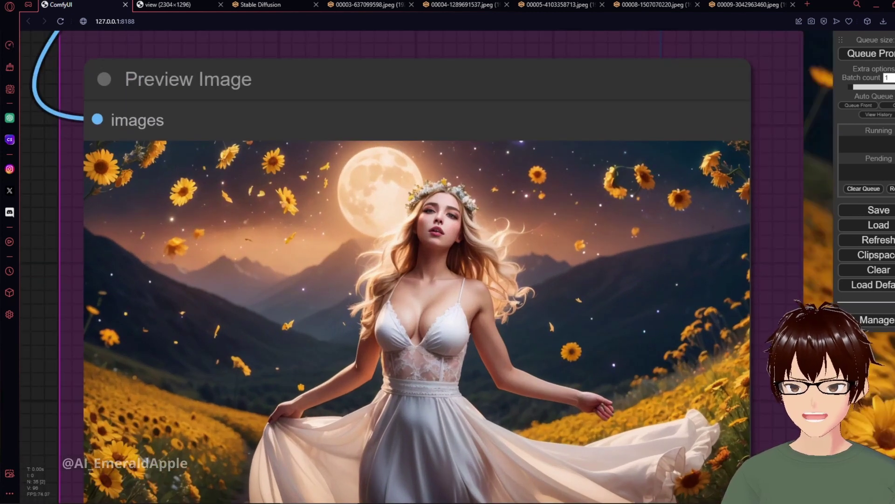
scroll(408, 299, "down", 2)
scroll(409, 303, "down", 3)
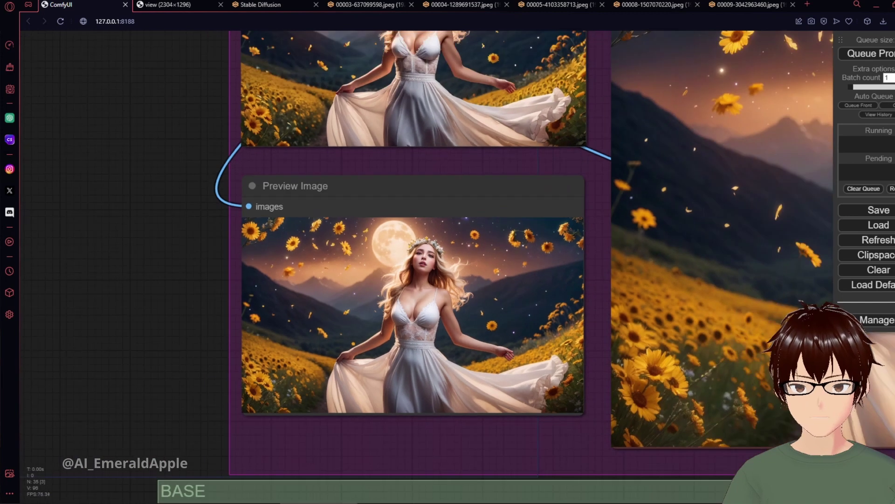
left_click_drag(180, 379, 0, 322)
scroll(630, 363, "down", 7)
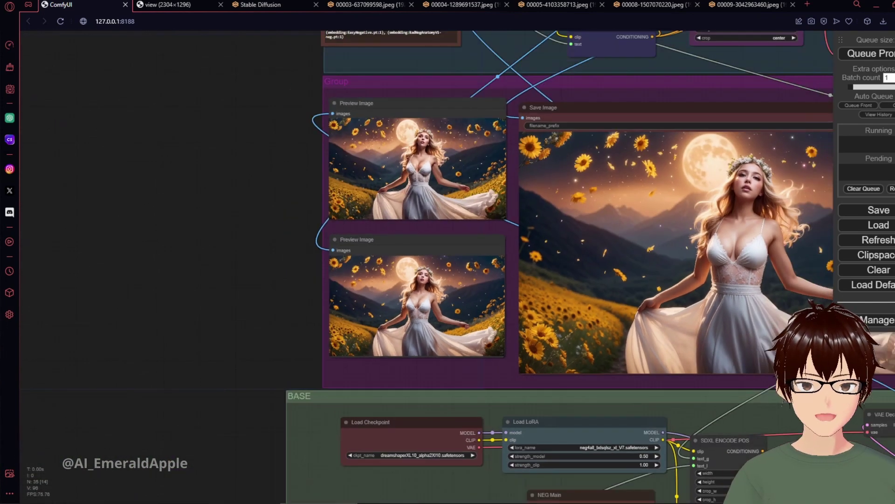
Step: Inspect the saved 1.5 upscale image up close, along with its place between the BASE and 1.5 upscale groups
left_click_drag(313, 340, 228, 259)
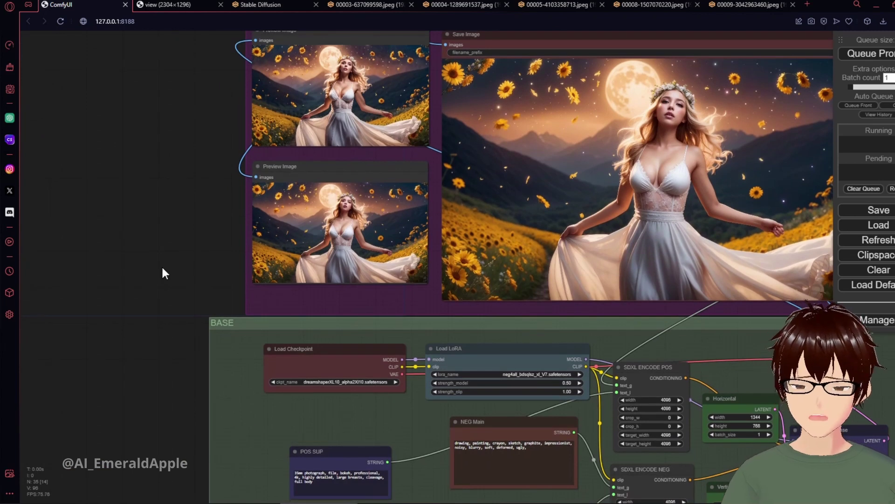
left_click_drag(767, 327, 561, 418)
left_click_drag(739, 365, 824, 316)
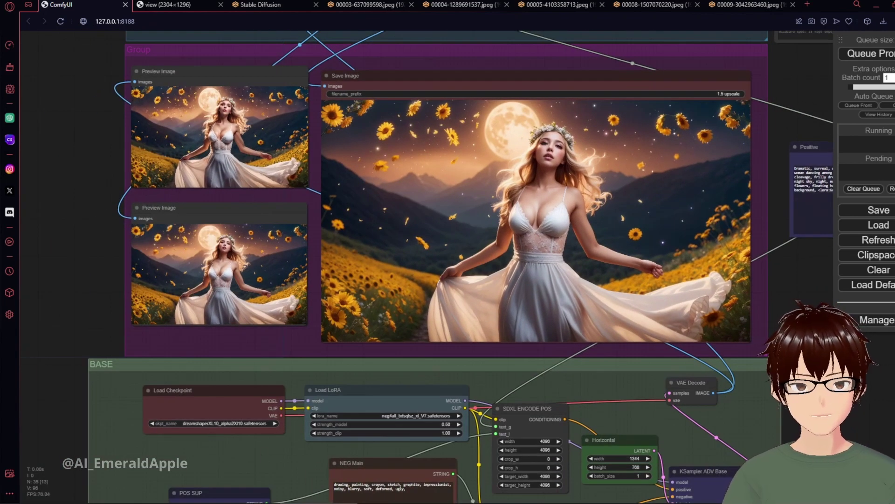
left_click_drag(779, 331, 750, 359)
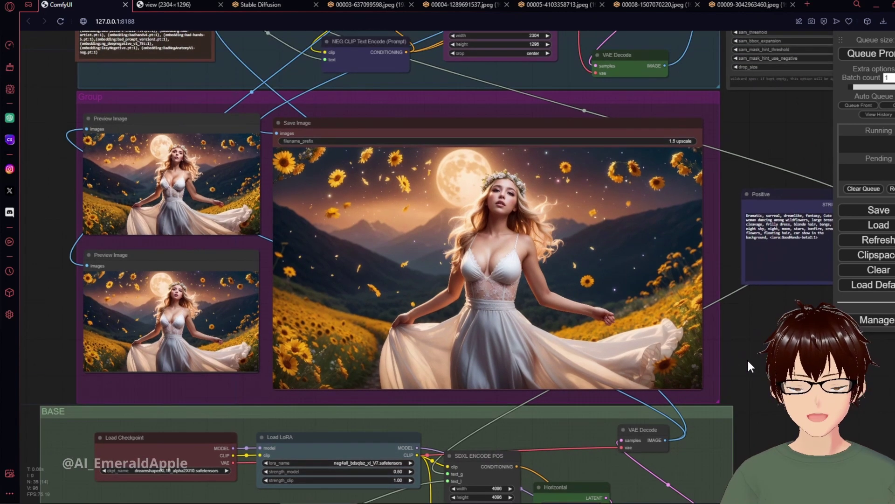
scroll(759, 334, "up", 10)
scroll(722, 340, "down", 3)
left_click_drag(718, 327, 832, 420)
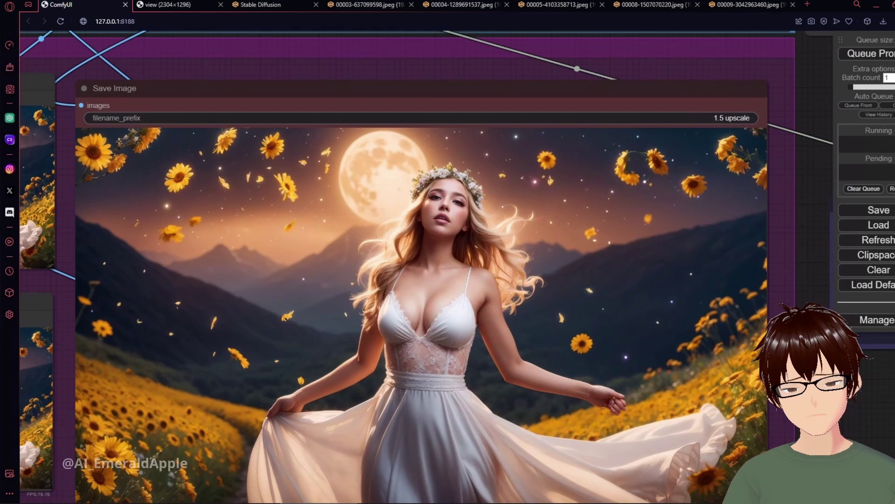
scroll(470, 195, "down", 12)
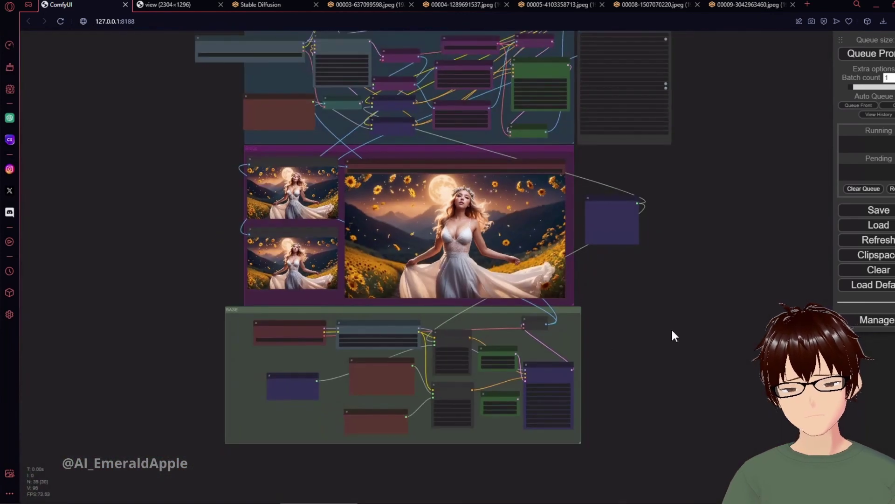
Step: Examine the BASE group's nodes and the 1.5 upscale group's LoRA, KSampler, Upscale Image and FaceDetailer nodes
scroll(657, 328, "up", 10)
left_click_drag(483, 235, 806, 190)
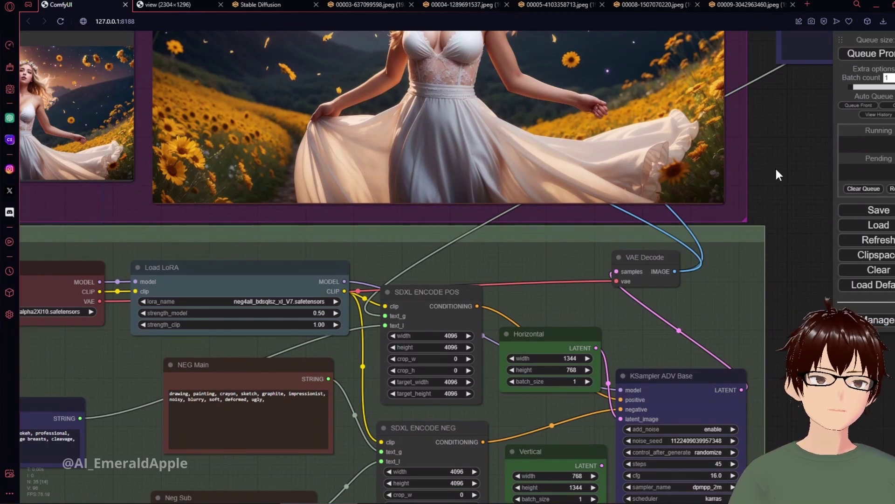
scroll(775, 167, "down", 3)
left_click_drag(785, 135, 770, 330)
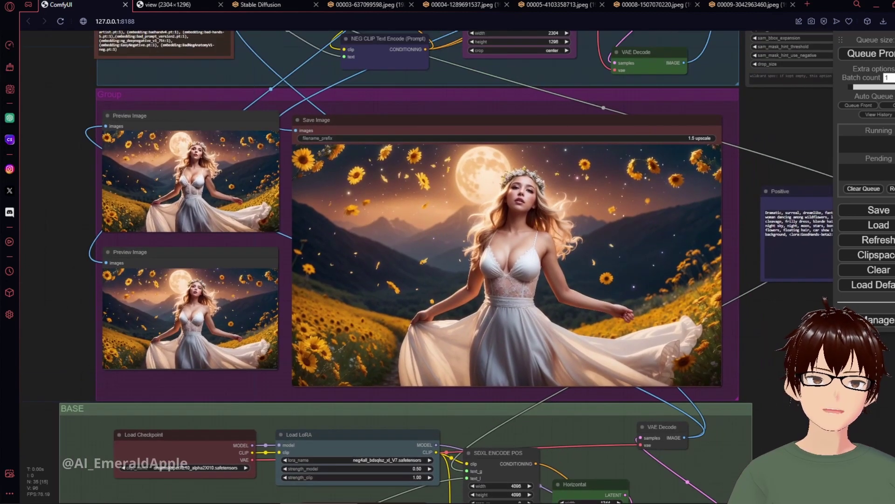
left_click_drag(766, 106, 745, 365)
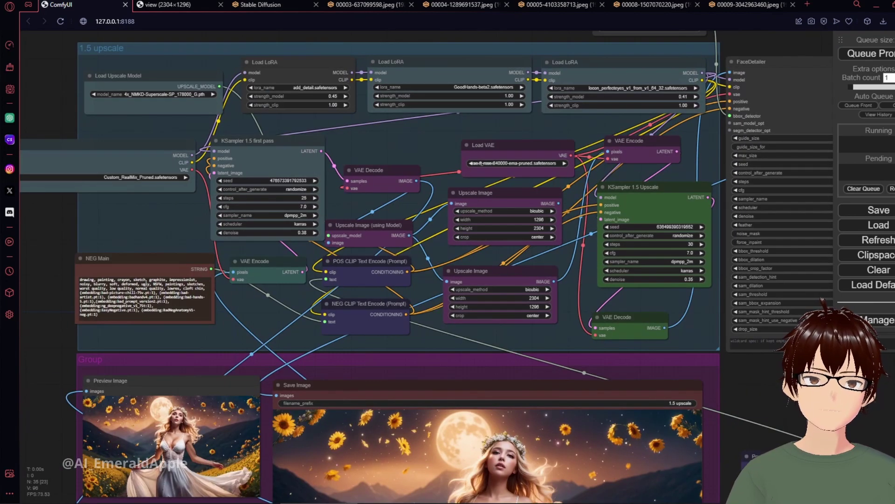
left_click_drag(753, 50, 767, 127)
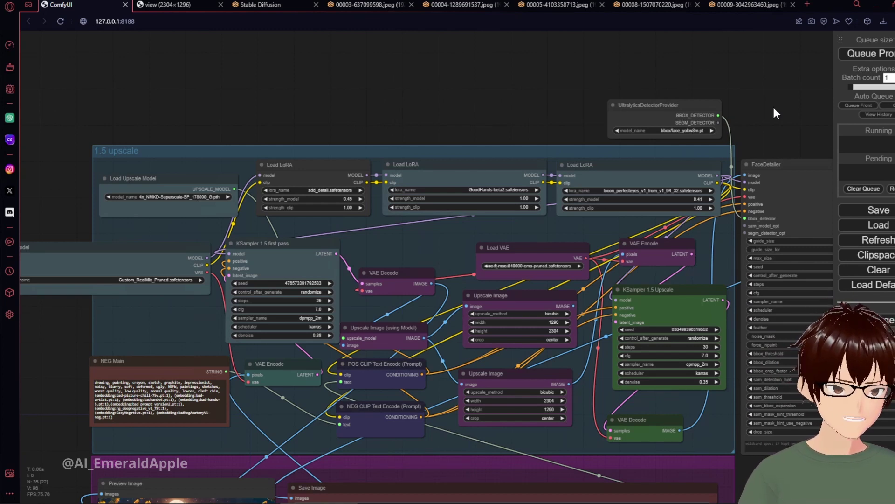
Step: Switch to the Stable Diffusion web UI and review its opened images 00003, 00004, 00005, 00008 and 00009 against ComfyUI's 2304×1296 image
left_click(257, 7)
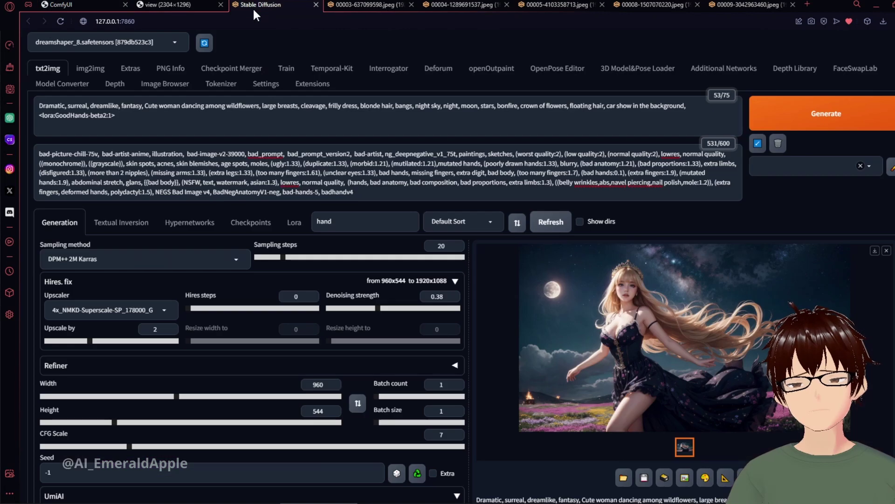
left_click(368, 4)
left_click(465, 5)
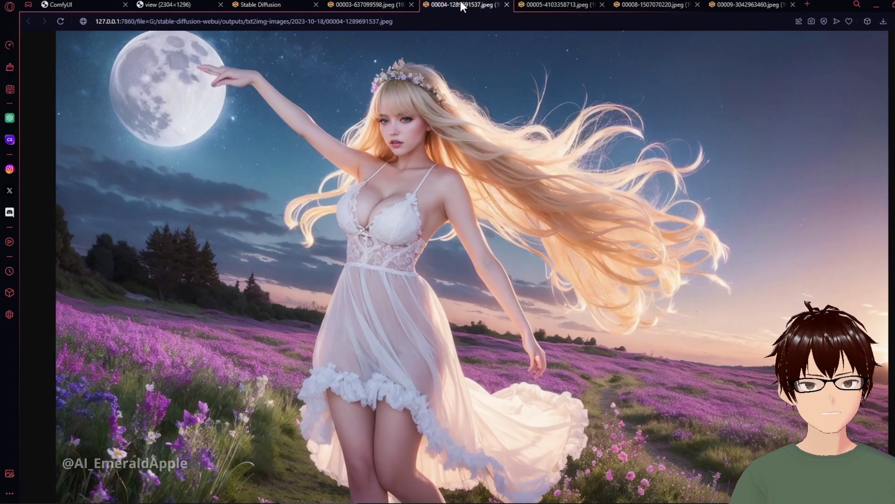
left_click(552, 5)
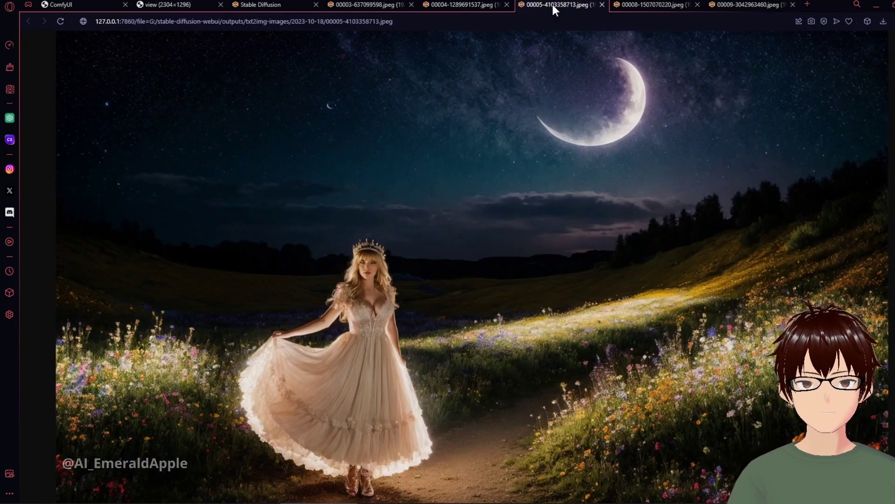
left_click(624, 5)
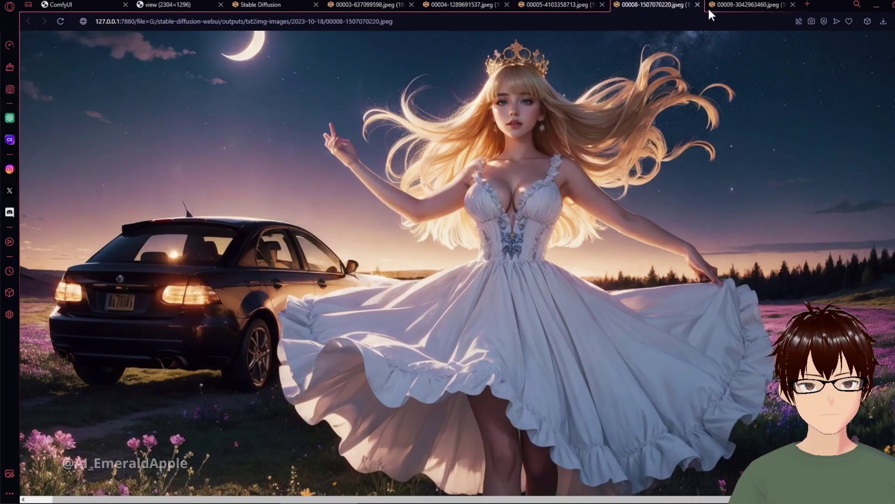
left_click(725, 7)
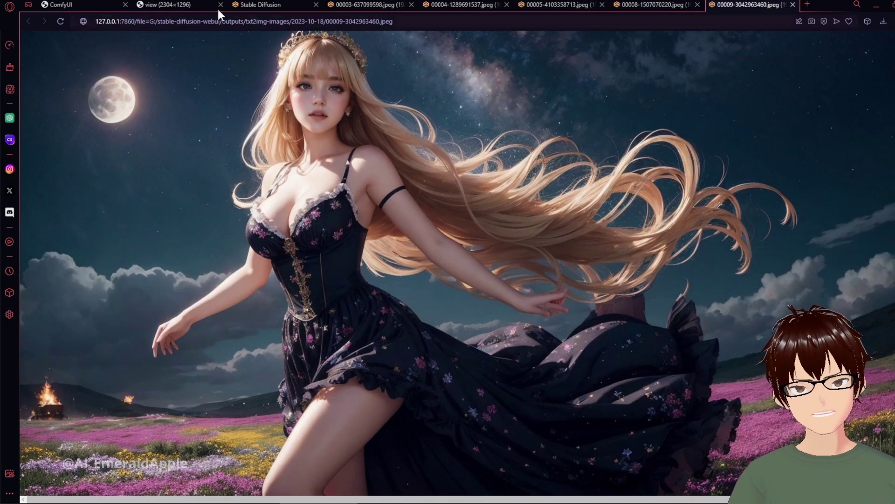
left_click(248, 5)
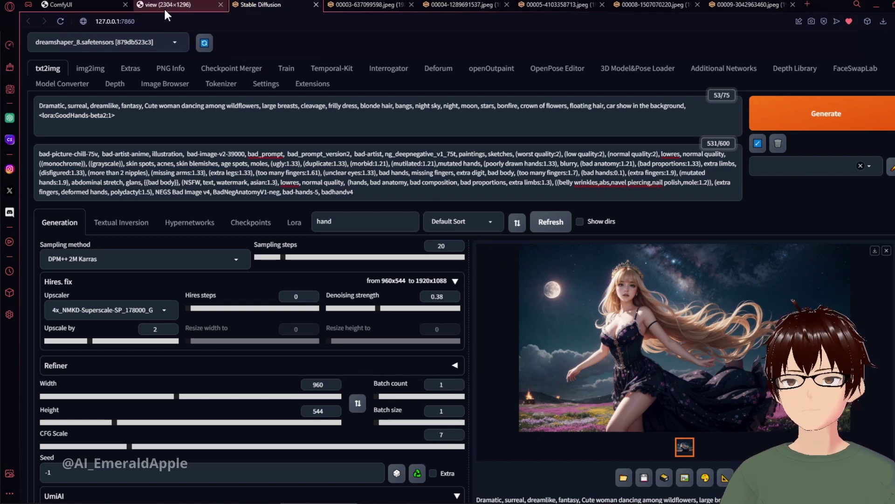
left_click(164, 7)
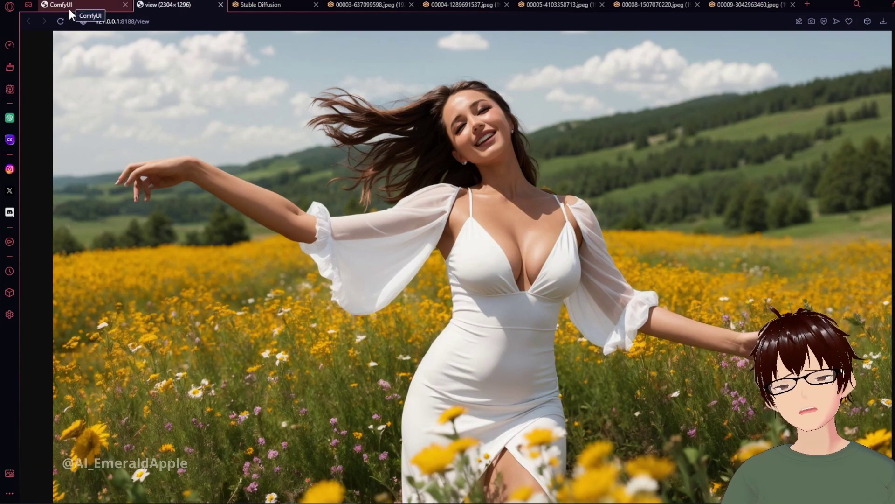